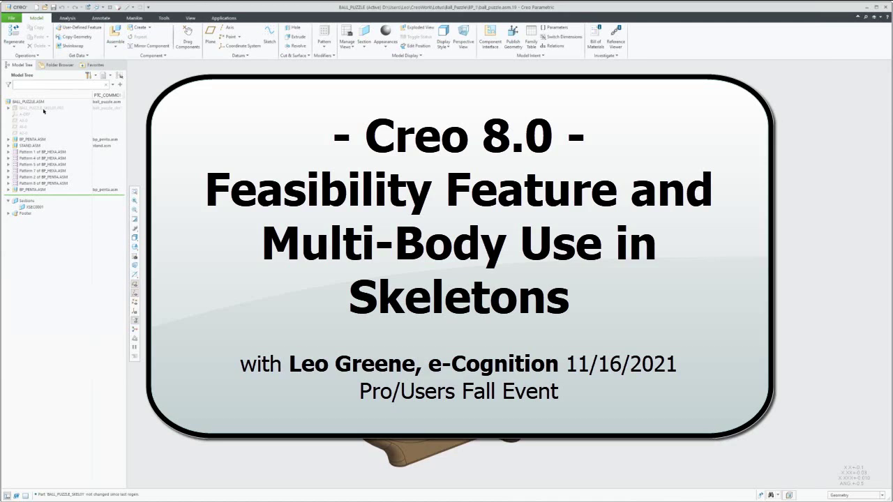
{"action": "left_click", "coordinate": [44, 109]}
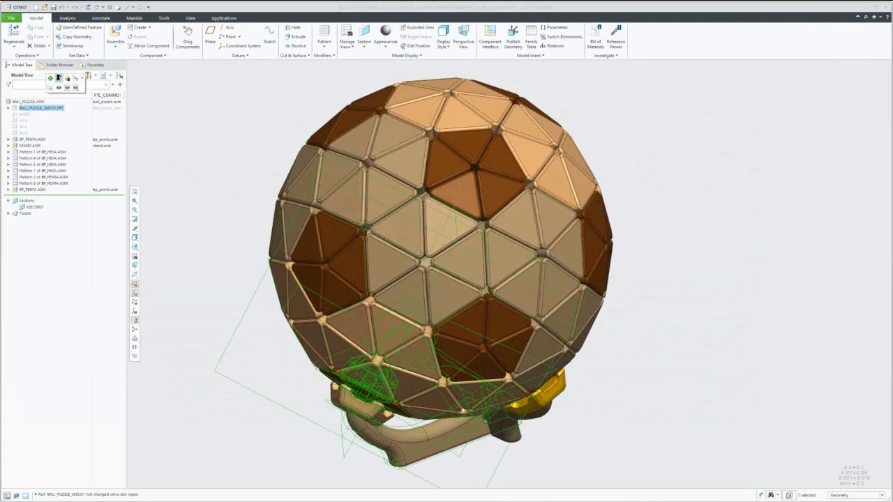
{"action": "left_click", "coordinate": [58, 78]}
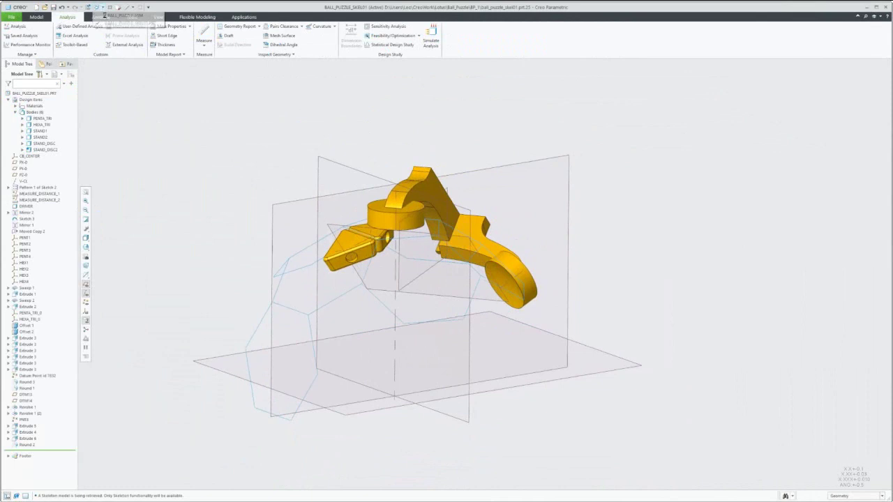
{"action": "key", "text": "ctrl+w"}
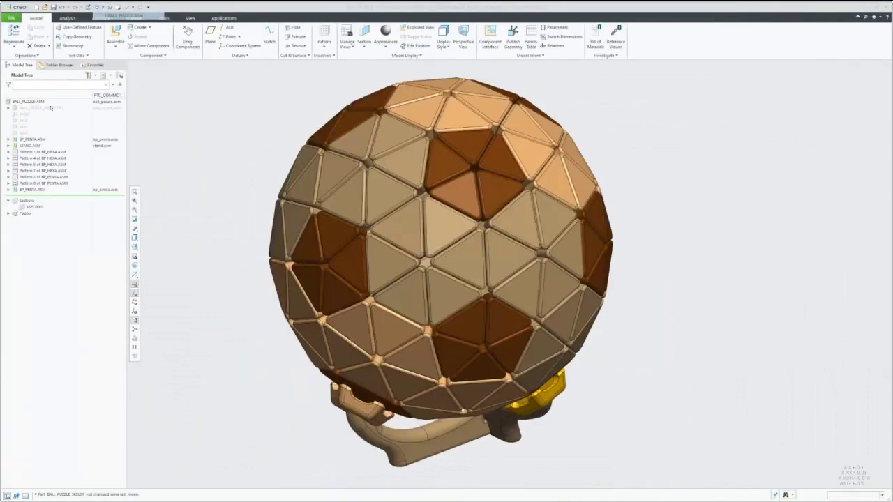
- Open the BALL_PUZZLE_SKEL01 skeleton part and move the feature insertion point to just after the V-CL axis
{"action": "left_click", "coordinate": [41, 108]}
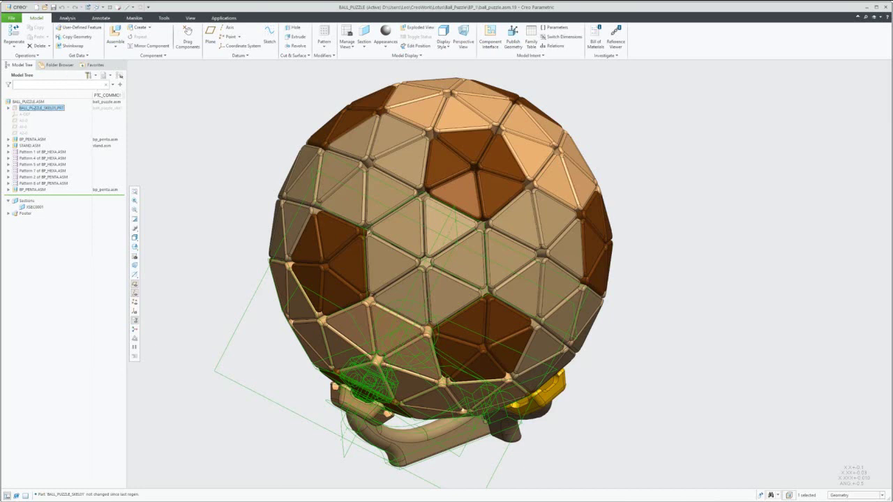
{"action": "right_click", "coordinate": [39, 108]}
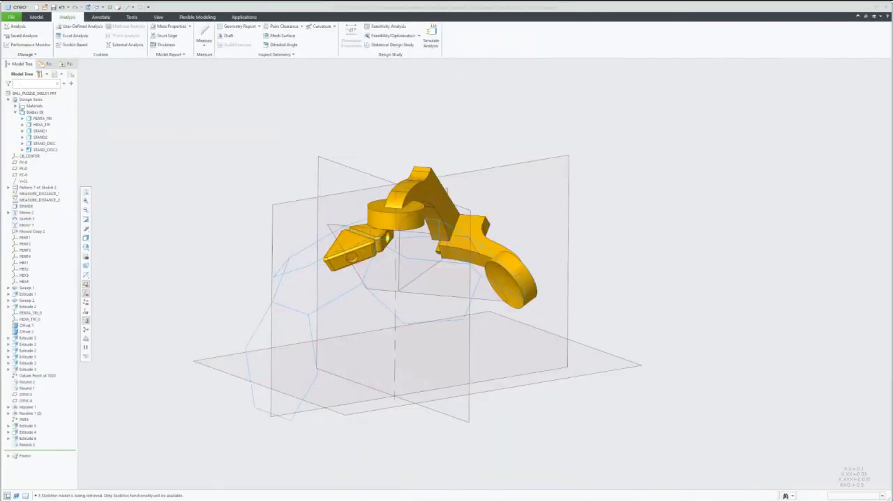
{"action": "left_click", "coordinate": [13, 112]}
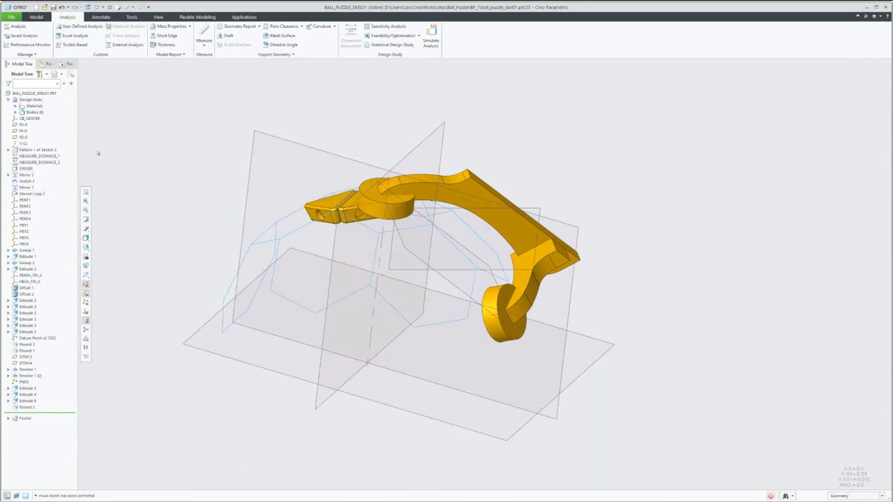
{"action": "scroll", "coordinate": [469, 341], "scroll_direction": "up", "scroll_amount": 5}
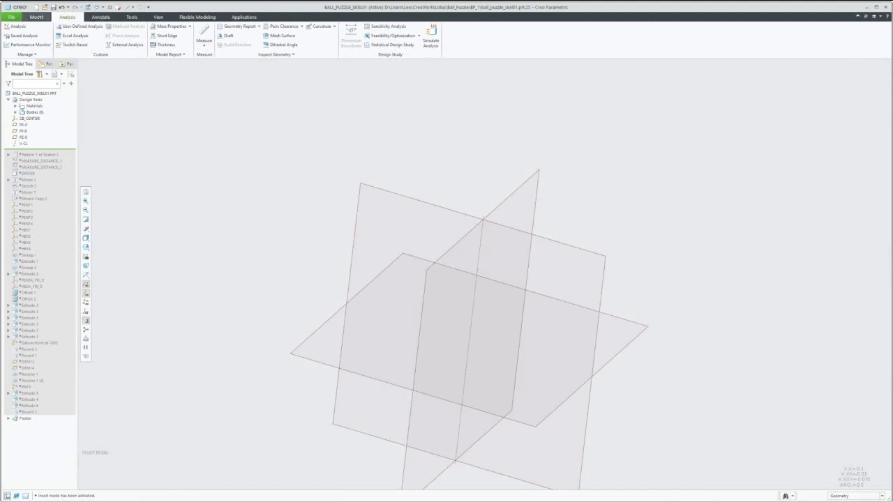
- Start a new sketch and, within its plane definition, create a datum axis through the intersection of planes PZ-0 and PY-0
{"action": "left_click", "coordinate": [40, 16]}
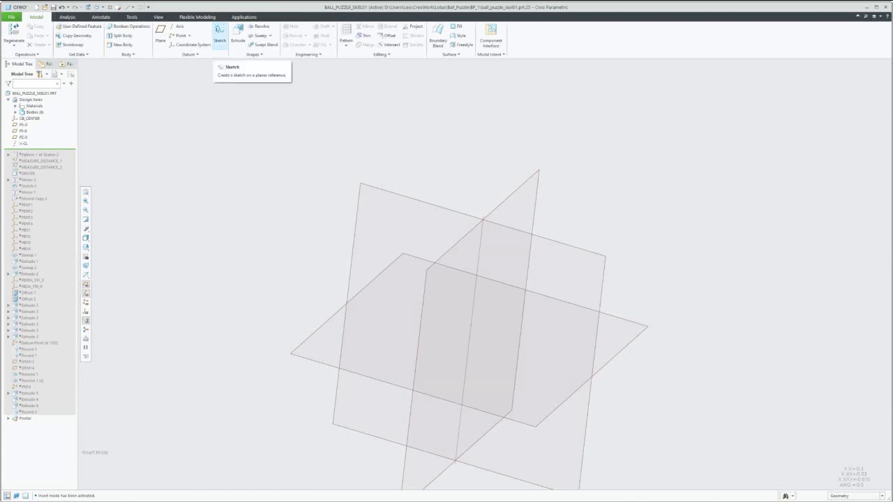
{"action": "left_click", "coordinate": [219, 33]}
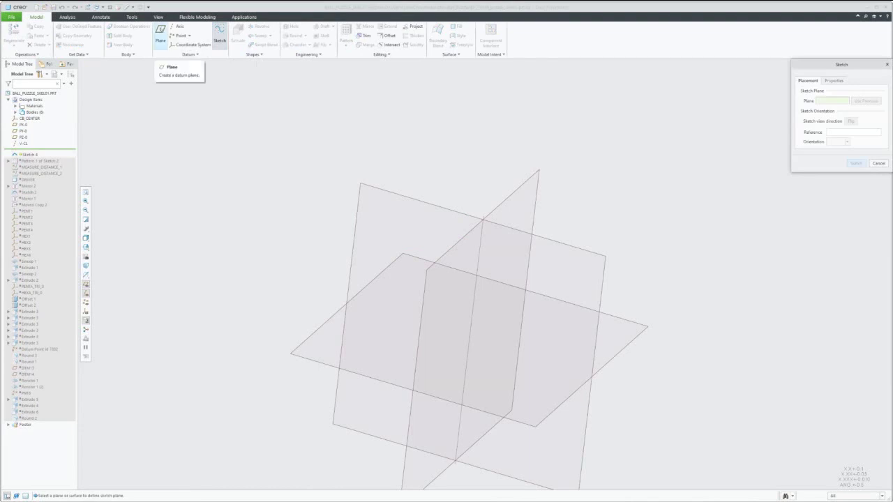
{"action": "left_click", "coordinate": [160, 34]}
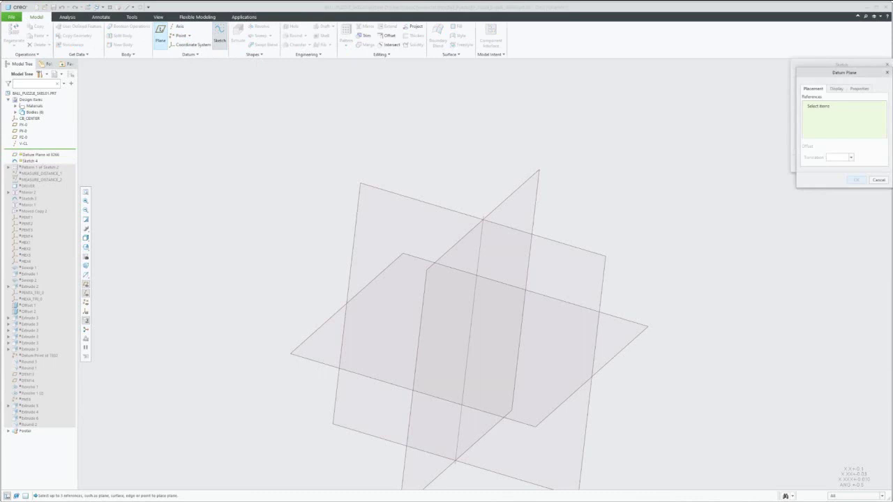
{"action": "left_click", "coordinate": [176, 26]}
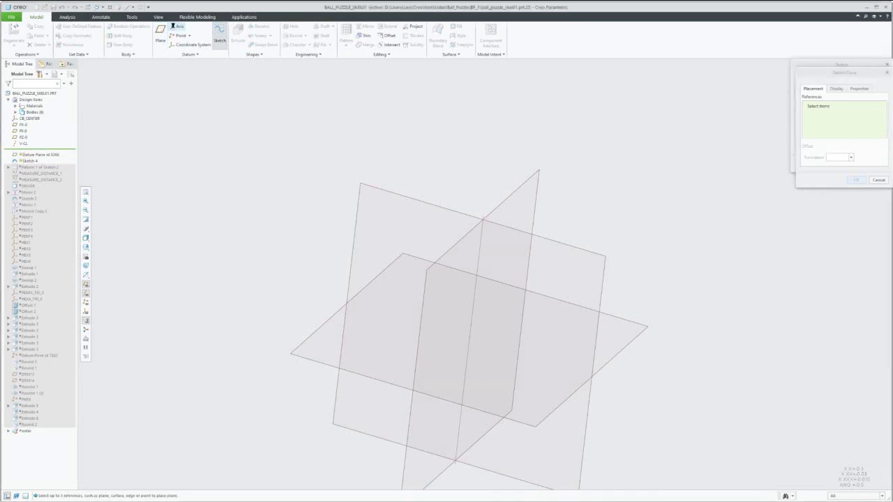
{"action": "left_click", "coordinate": [601, 282]}
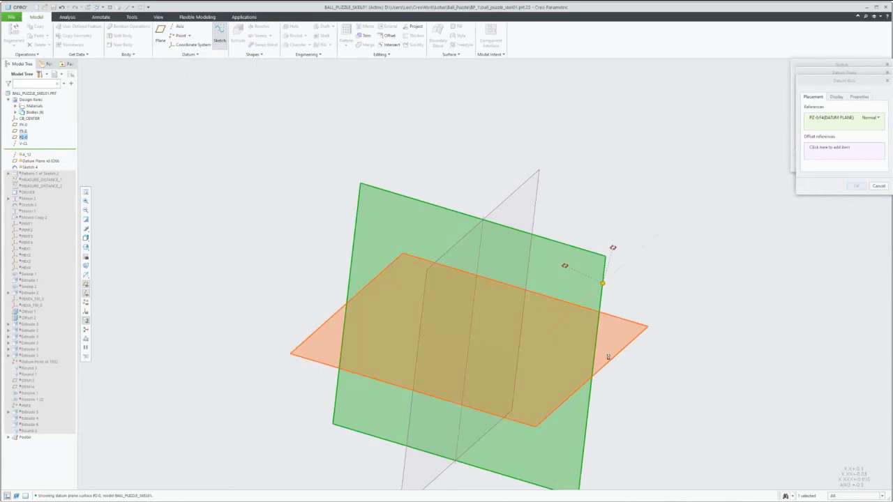
{"action": "left_click", "coordinate": [611, 360], "text": "ctrl"}
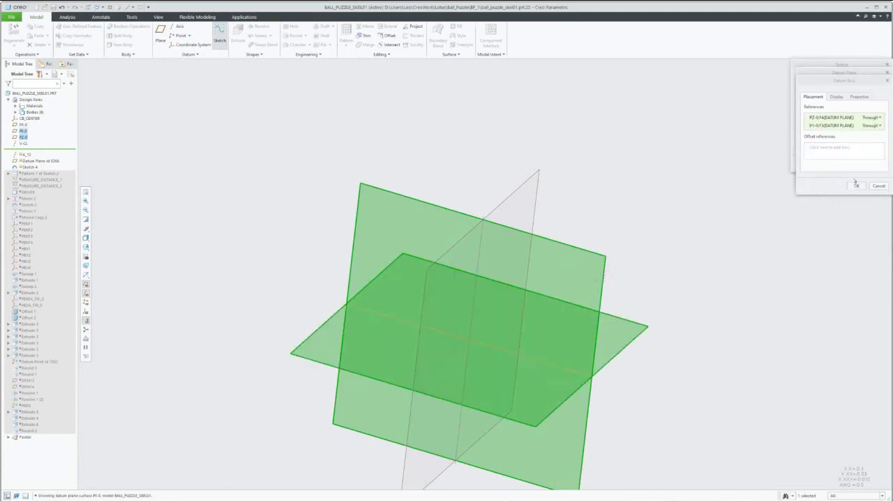
{"action": "left_click", "coordinate": [856, 185]}
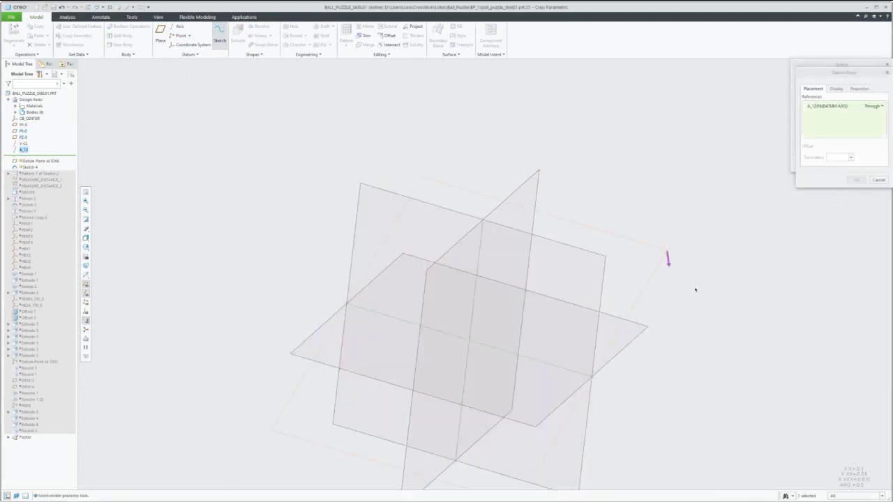
- Create a datum plane through the new axis, rotated 38 degrees from datum plane PY-0
{"action": "left_click", "coordinate": [642, 328], "text": "ctrl"}
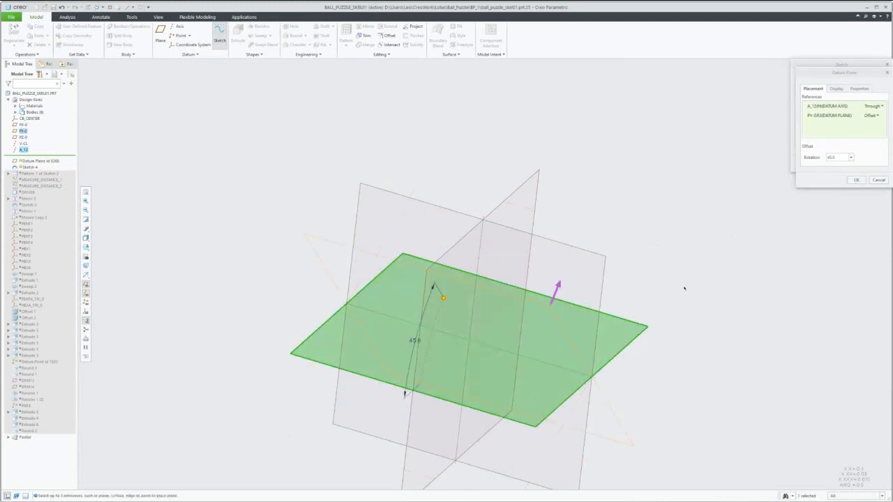
{"action": "middle_click_drag", "start_coordinate": [684, 288], "coordinate": [532, 247]}
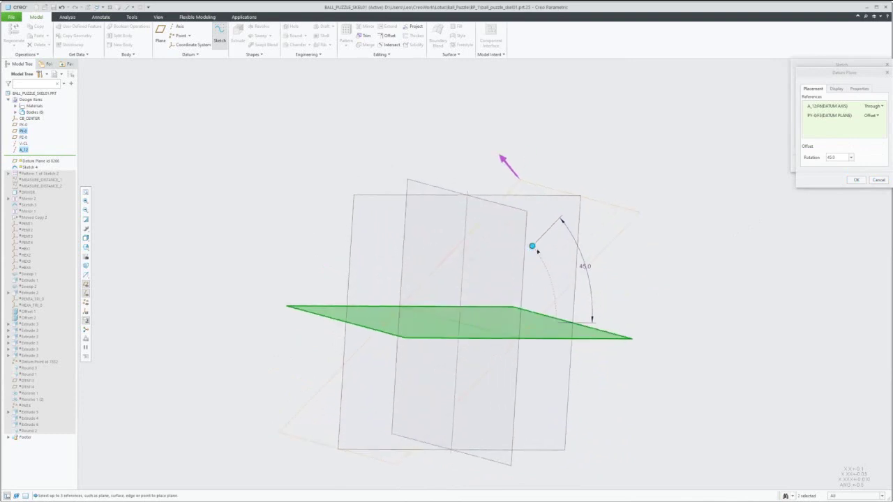
{"action": "left_click_drag", "start_coordinate": [532, 247], "coordinate": [539, 257]}
{"action": "middle_click_drag", "start_coordinate": [638, 279], "coordinate": [695, 311]}
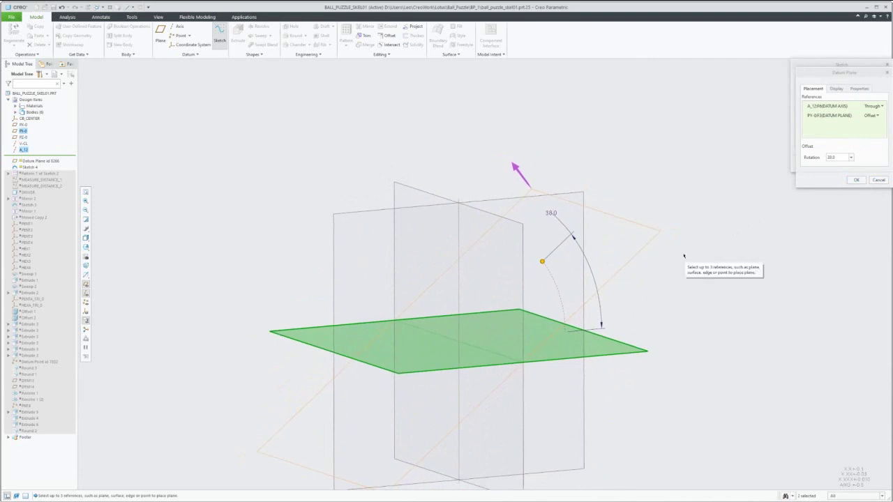
{"action": "left_click", "coordinate": [855, 180]}
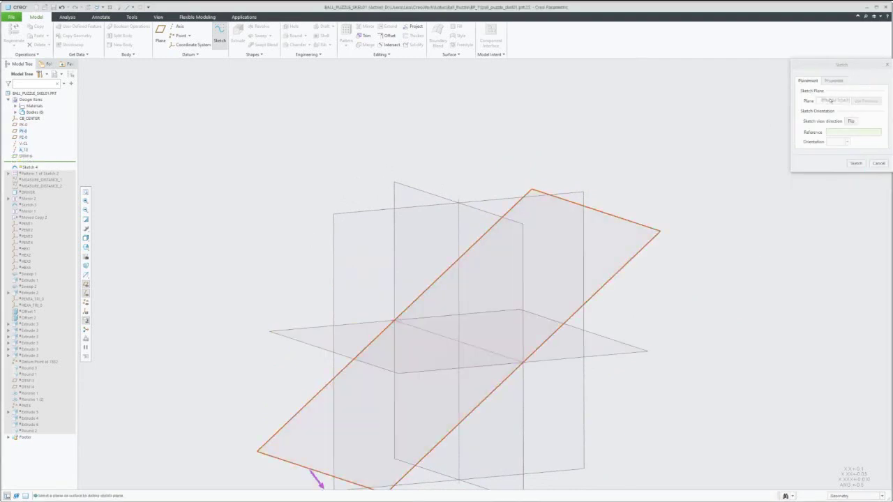
- Replace the sketch plane reference with a new datum plane offset about 136 above the angled plane
{"action": "left_click", "coordinate": [831, 101]}
{"action": "right_click", "coordinate": [830, 100]}
{"action": "left_click", "coordinate": [842, 102]}
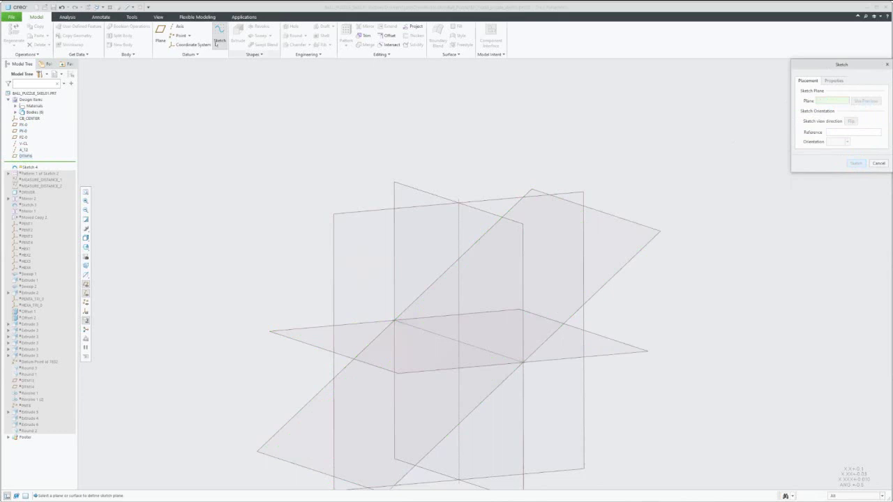
{"action": "left_click", "coordinate": [160, 34]}
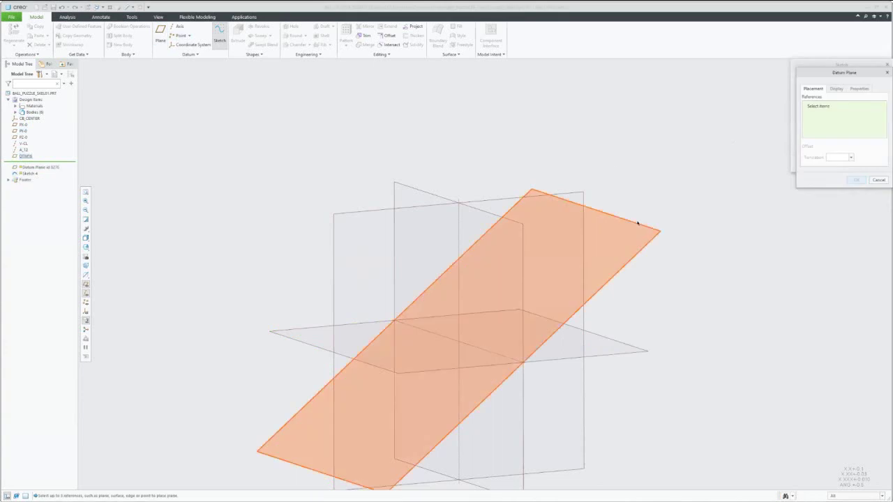
{"action": "left_click", "coordinate": [464, 363]}
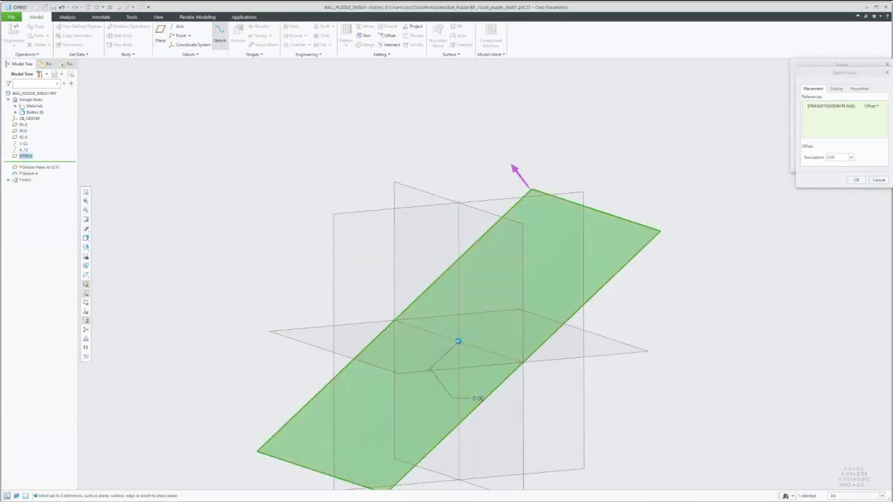
{"action": "left_click_drag", "start_coordinate": [458, 342], "coordinate": [395, 298]}
{"action": "left_click", "coordinate": [854, 180]}
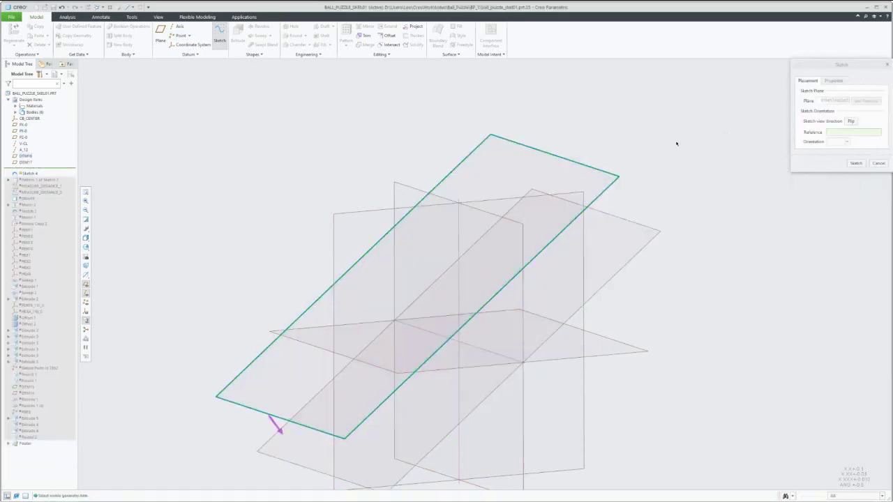
- Orient the sketch with datum plane PX-0 as the Top reference and enter the sketch
{"action": "left_click", "coordinate": [829, 132]}
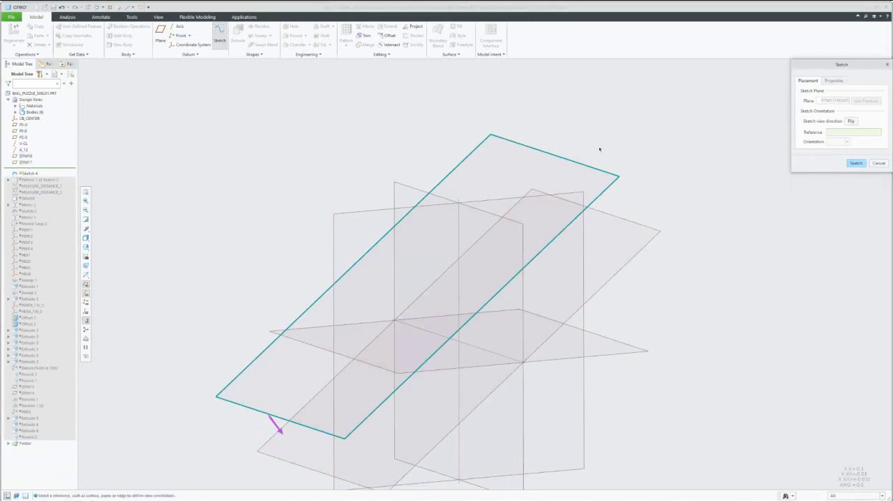
{"action": "left_click", "coordinate": [491, 201]}
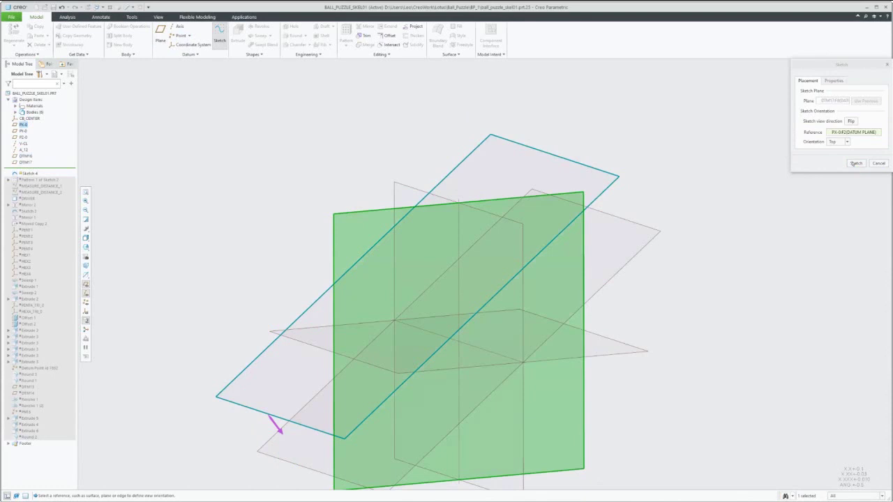
{"action": "left_click", "coordinate": [855, 163]}
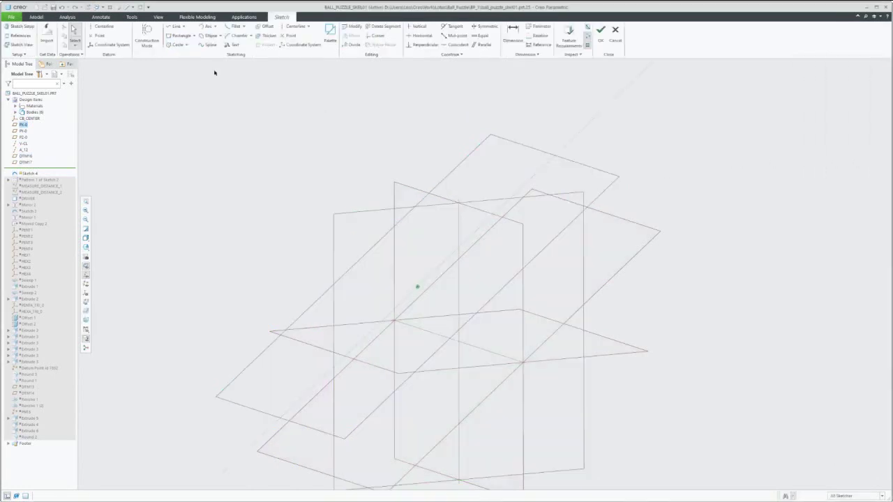
- Insert a 6-Sided Hexagon from the sketcher palette, centred on the sketch origin, with a scaling factor of about 61
{"action": "left_click", "coordinate": [331, 30]}
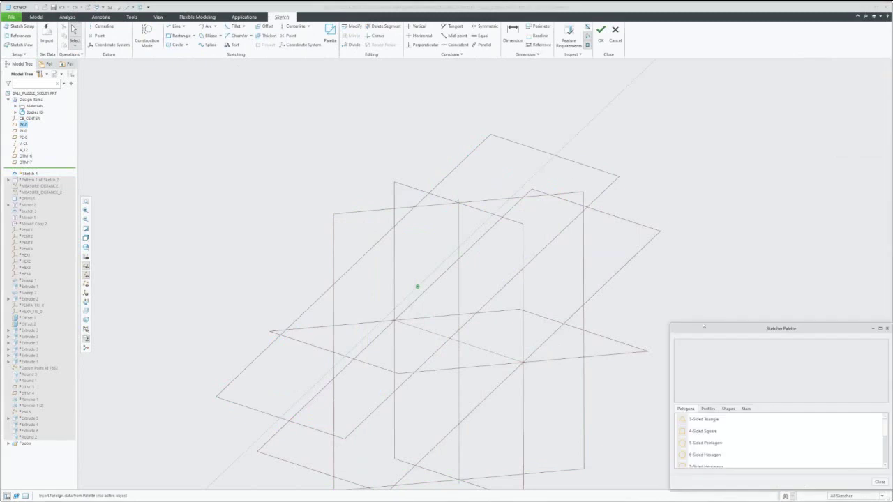
{"action": "double_click", "coordinate": [703, 454]}
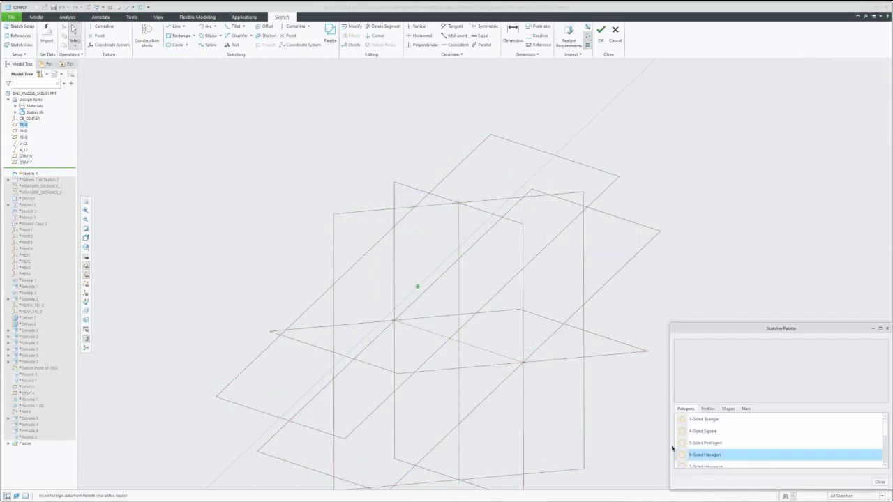
{"action": "left_click", "coordinate": [325, 269]}
{"action": "left_click_drag", "start_coordinate": [325, 269], "coordinate": [417, 287]}
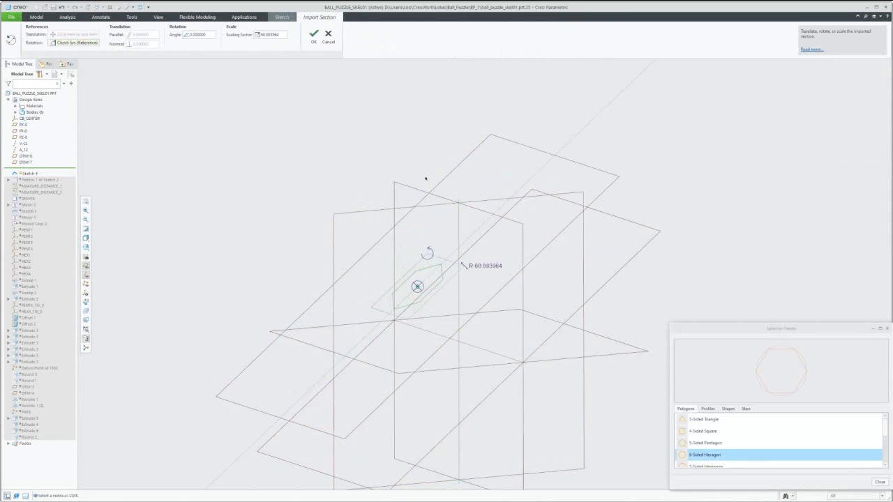
{"action": "middle_click", "coordinate": [383, 146]}
- Enlarge the hexagon to a side length of about 105 and finish the sketch
{"action": "scroll", "coordinate": [412, 264], "scroll_direction": "down", "scroll_amount": 8}
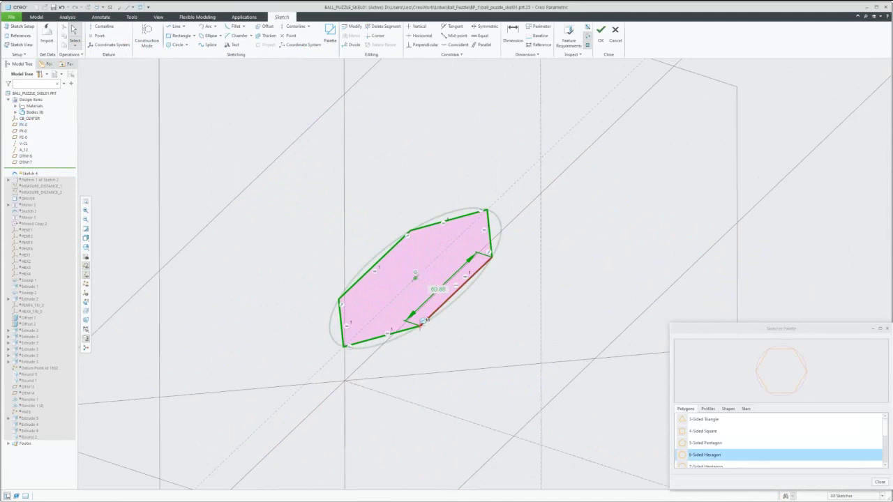
{"action": "left_click_drag", "start_coordinate": [438, 311], "coordinate": [471, 328]}
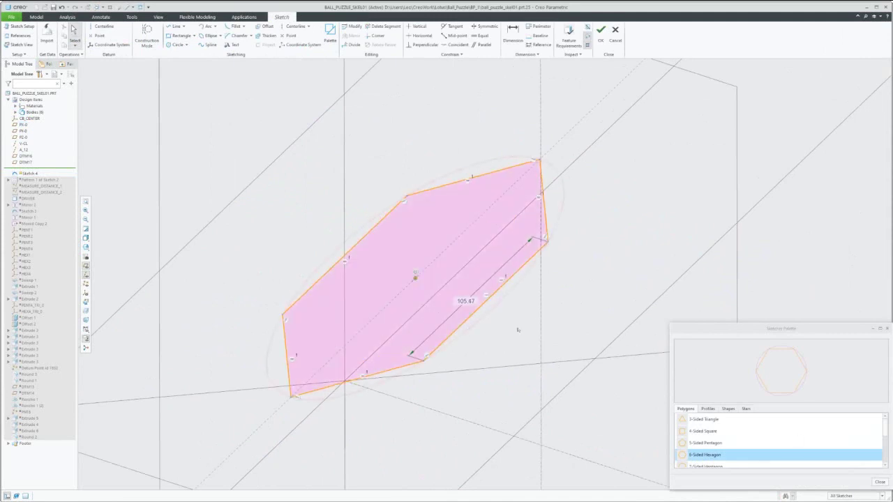
{"action": "scroll", "coordinate": [370, 269], "scroll_direction": "up", "scroll_amount": 5}
{"action": "left_click", "coordinate": [880, 481]}
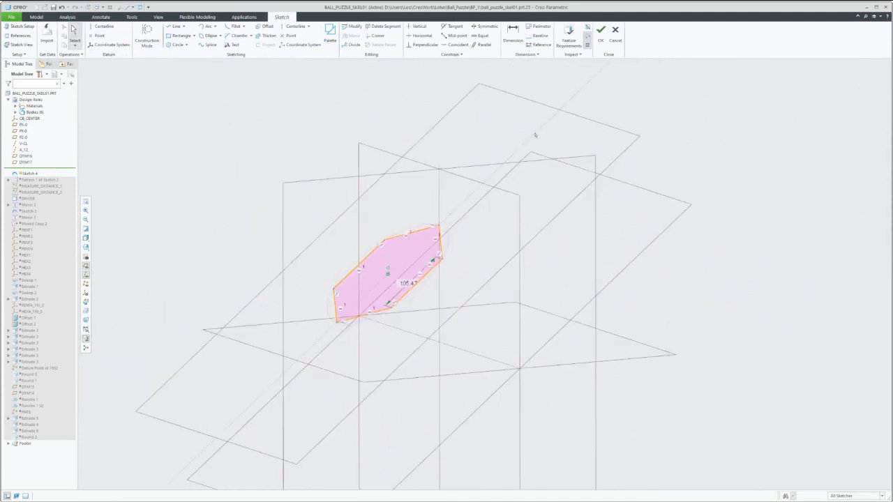
{"action": "left_click", "coordinate": [600, 31]}
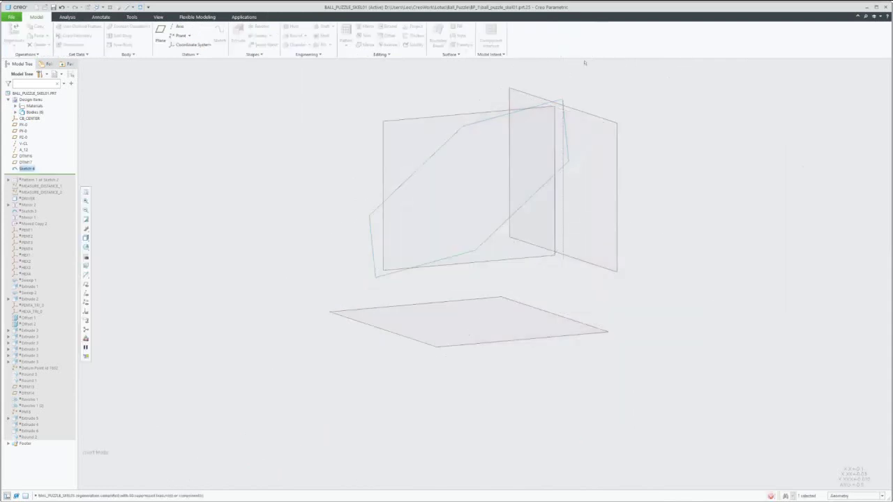
- Edit the hexagon sketch's dimensions on the model, changing its plane offset to about 145 and its plane angle to about 46 degrees
{"action": "scroll", "coordinate": [292, 348], "scroll_direction": "up", "scroll_amount": 4}
{"action": "middle_click_drag", "start_coordinate": [409, 319], "coordinate": [405, 312]}
{"action": "double_click", "coordinate": [407, 315]}
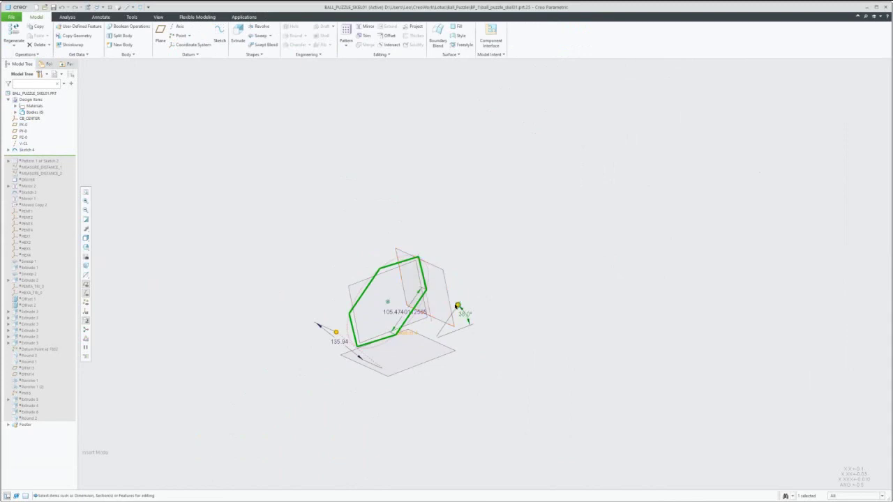
{"action": "middle_click_drag", "start_coordinate": [411, 325], "coordinate": [384, 307]}
{"action": "mouse_move", "coordinate": [327, 341]}
{"action": "left_mouse_down"}
{"action": "mouse_move", "coordinate": [307, 332]}
{"action": "mouse_move", "coordinate": [349, 347]}
{"action": "mouse_move", "coordinate": [336, 342]}
{"action": "left_mouse_up"}
{"action": "middle_click_drag", "start_coordinate": [428, 345], "coordinate": [546, 323]}
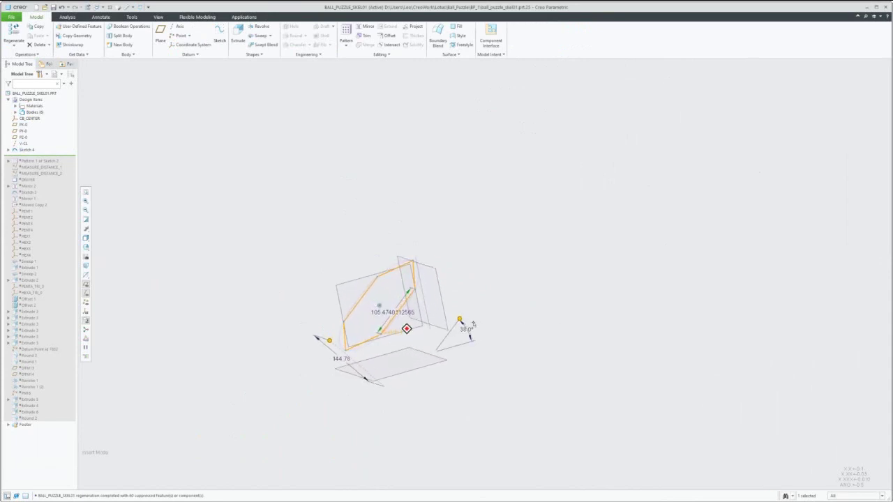
{"action": "left_click_drag", "start_coordinate": [459, 318], "coordinate": [458, 317]}
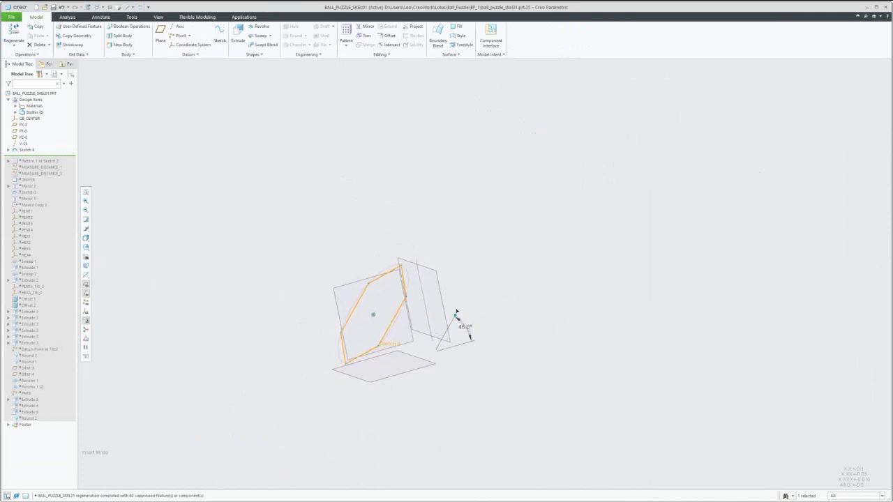
- Create an axis pattern of the hexagon sketch around the vertical axis V-CL, with 5 members over a 360-degree angular extent
{"action": "left_click", "coordinate": [570, 311]}
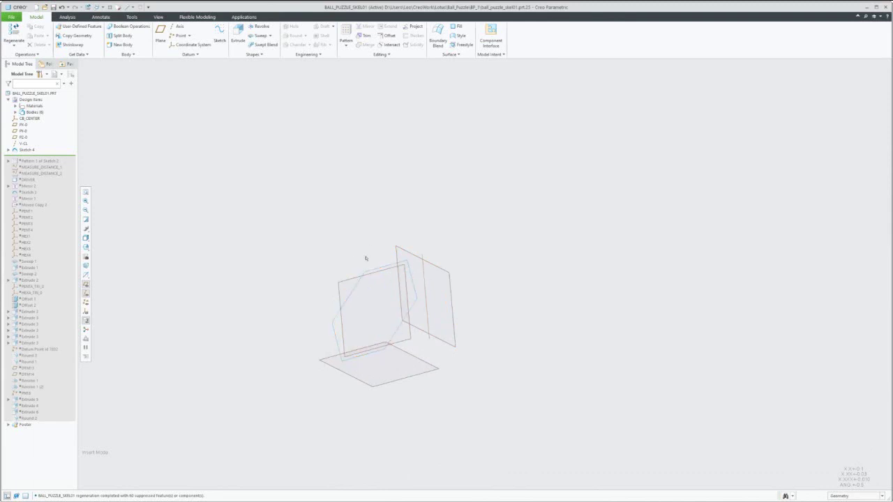
{"action": "left_click", "coordinate": [358, 289]}
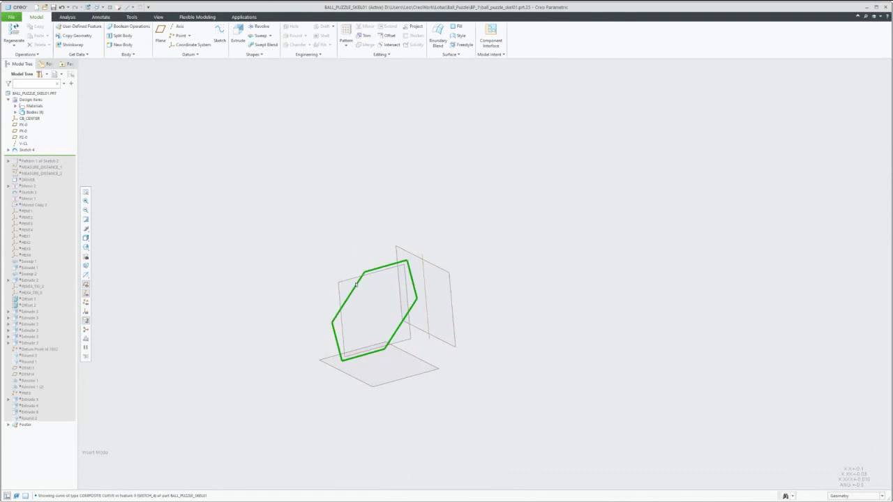
{"action": "left_click", "coordinate": [396, 243]}
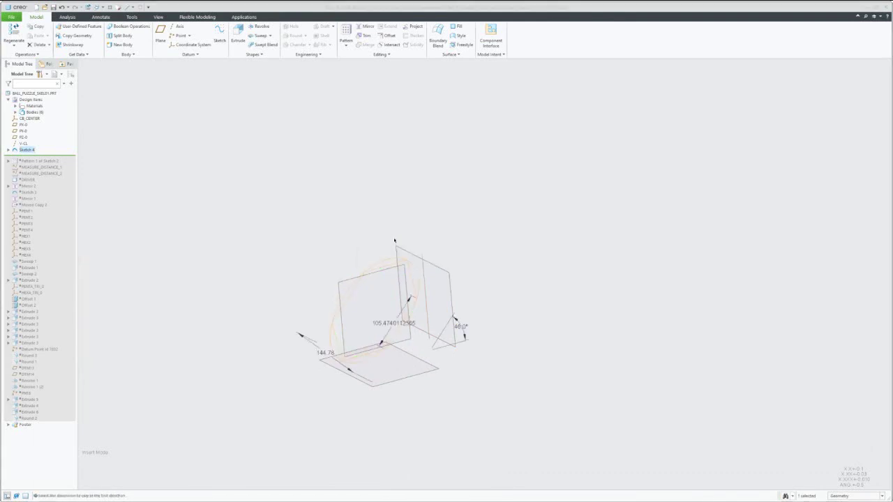
{"action": "left_click", "coordinate": [47, 46]}
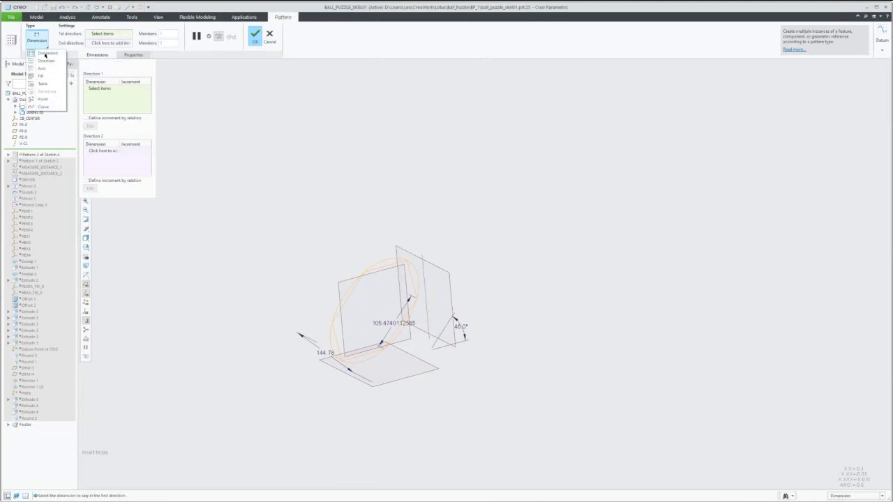
{"action": "left_click", "coordinate": [42, 67]}
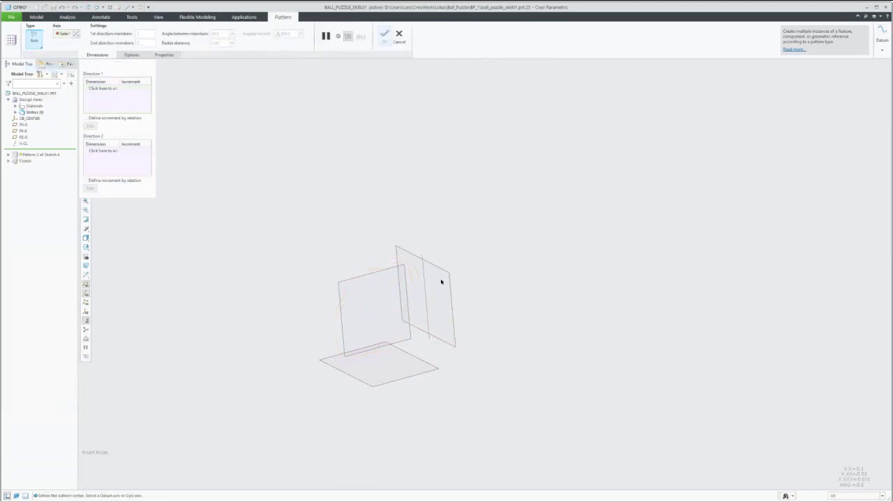
{"action": "left_click", "coordinate": [426, 288]}
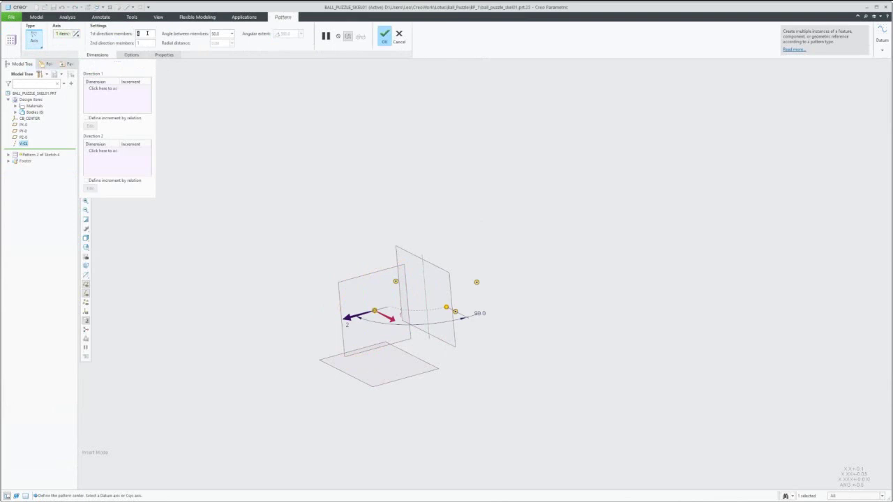
{"action": "type", "text": "5"}
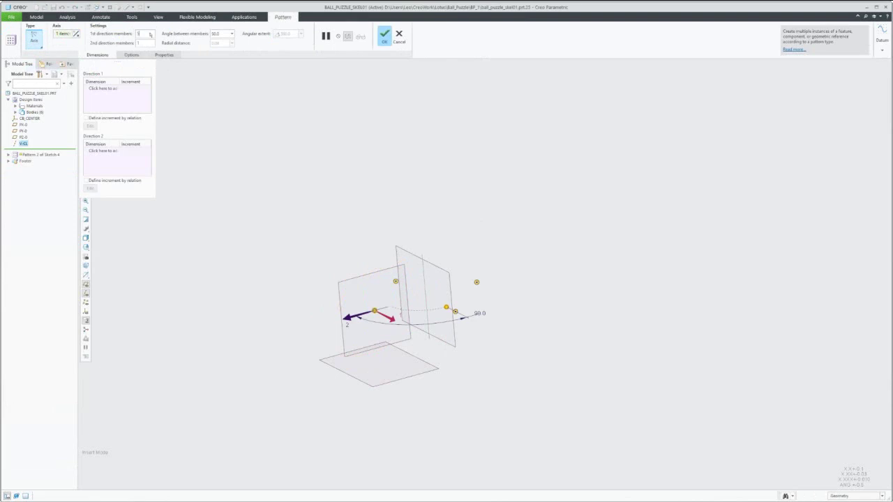
{"action": "left_click", "coordinate": [249, 33]}
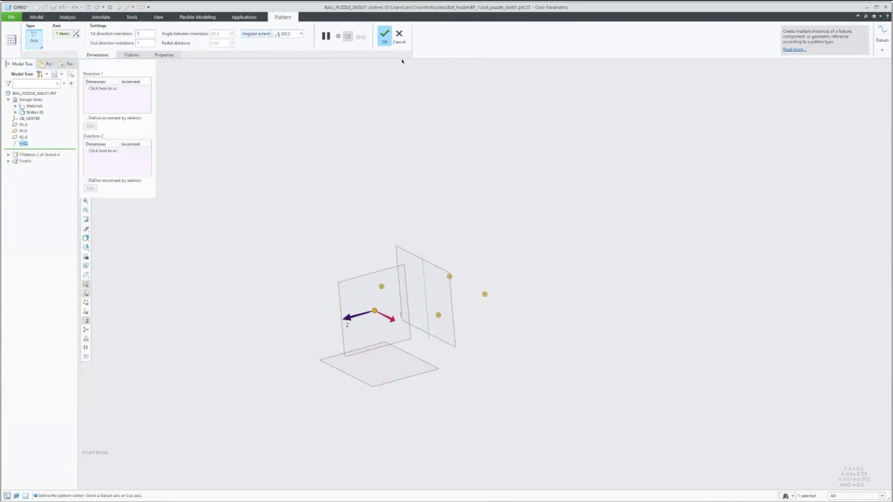
{"action": "left_click", "coordinate": [384, 35]}
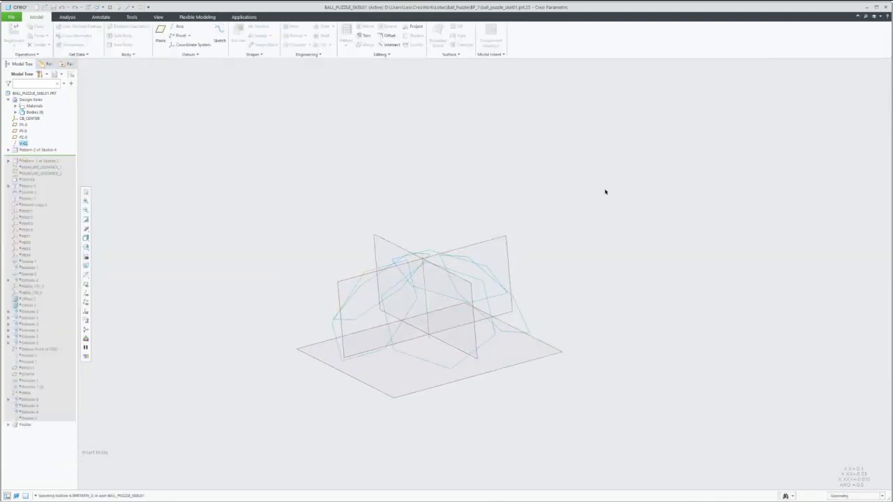
- Edit the first patterned hexagon's dimensions on the model, changing its plane angle to about 47 degrees and plane offset to about 186
{"action": "scroll", "coordinate": [535, 277], "scroll_direction": "down", "scroll_amount": 1}
{"action": "mouse_move", "coordinate": [381, 255]}
{"action": "middle_mouse_down"}
{"action": "mouse_move", "coordinate": [393, 278]}
{"action": "mouse_move", "coordinate": [365, 273]}
{"action": "mouse_move", "coordinate": [355, 260]}
{"action": "mouse_move", "coordinate": [386, 259]}
{"action": "middle_mouse_up"}
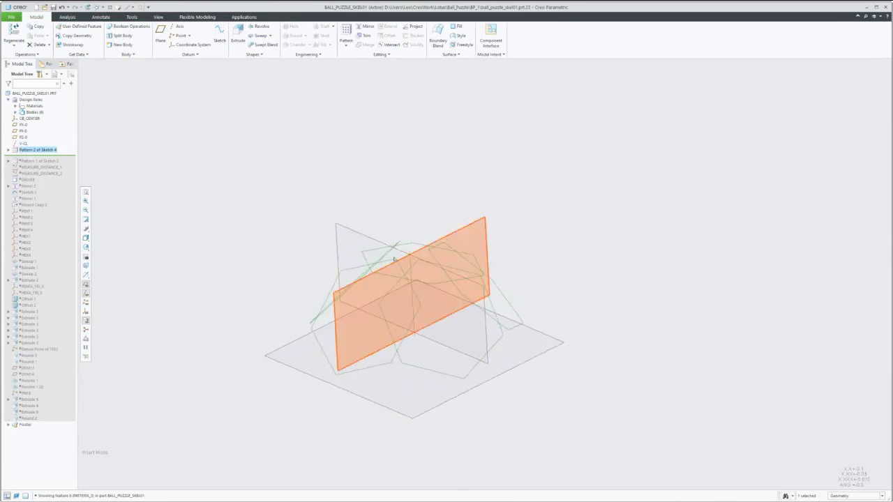
{"action": "left_click", "coordinate": [385, 259]}
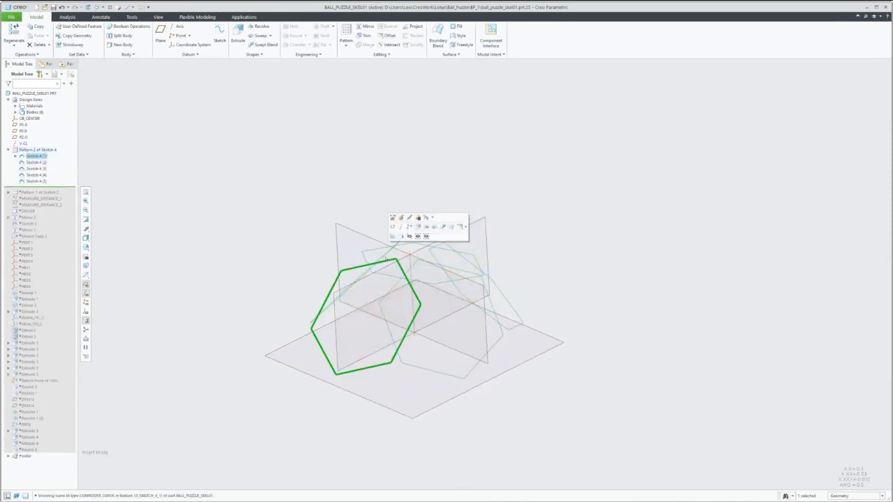
{"action": "left_click", "coordinate": [393, 217]}
{"action": "middle_click_drag", "start_coordinate": [370, 312], "coordinate": [357, 311]}
{"action": "left_click_drag", "start_coordinate": [440, 312], "coordinate": [439, 313]}
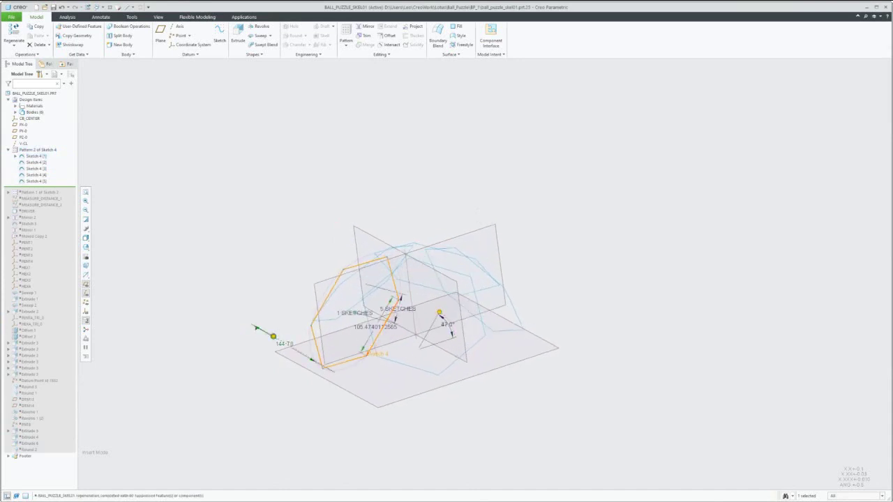
{"action": "left_click_drag", "start_coordinate": [273, 336], "coordinate": [230, 316]}
{"action": "left_click", "coordinate": [487, 275]}
- Open the pattern's first hexagon sketch for editing
{"action": "mouse_move", "coordinate": [413, 275]}
{"action": "middle_mouse_down"}
{"action": "mouse_move", "coordinate": [389, 274]}
{"action": "mouse_move", "coordinate": [433, 269]}
{"action": "mouse_move", "coordinate": [393, 269]}
{"action": "middle_mouse_up"}
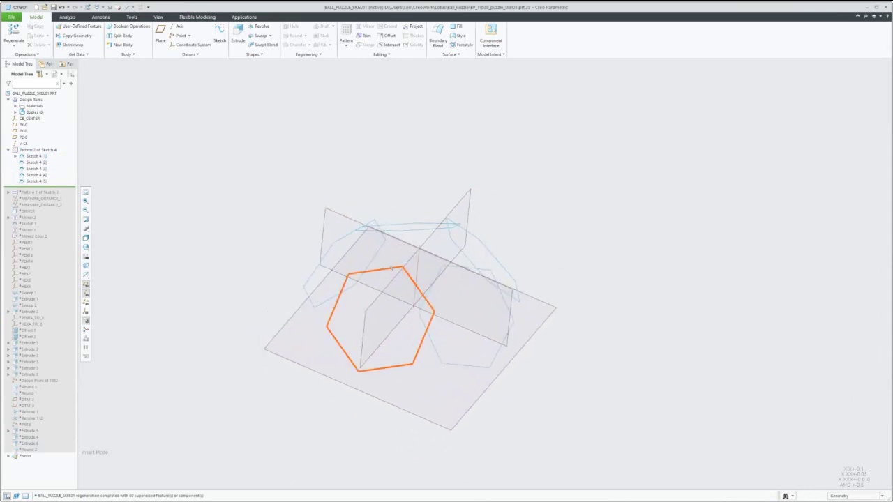
{"action": "left_click", "coordinate": [392, 268]}
{"action": "key", "text": "ctrl+e"}
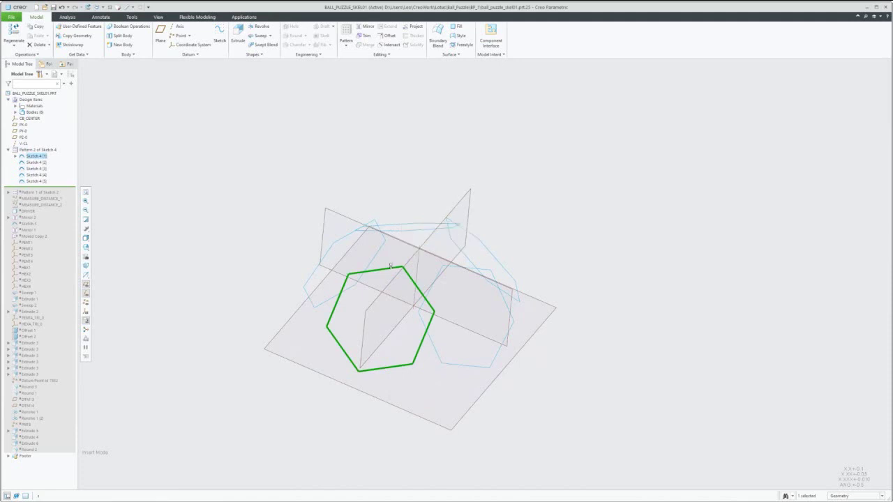
{"action": "scroll", "coordinate": [351, 317], "scroll_direction": "down", "scroll_amount": 3}
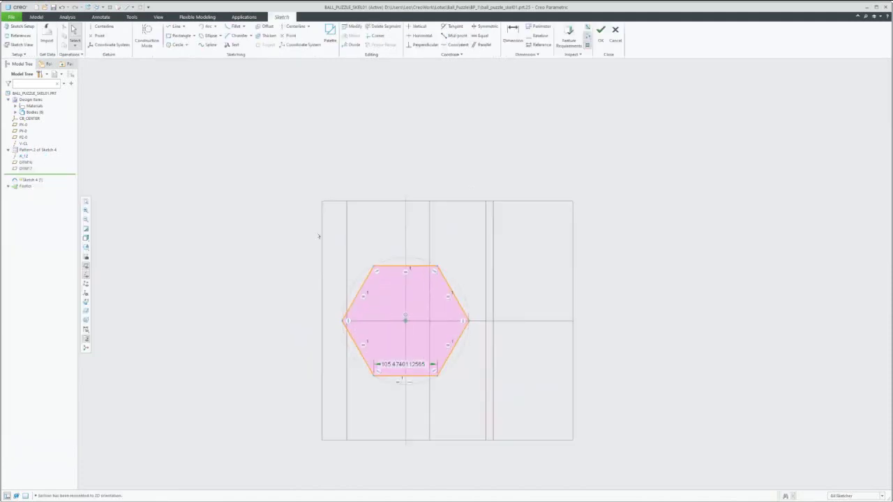
- Rotate the entire hexagon by 30 degrees with Rotate Resize and finish the sketch
{"action": "left_click_drag", "start_coordinate": [294, 235], "coordinate": [506, 403]}
{"action": "key", "text": "ctrl+a"}
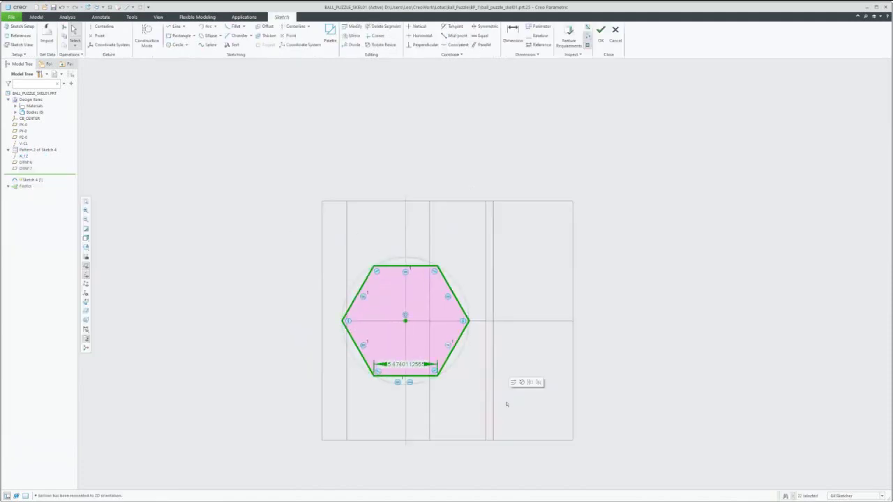
{"action": "left_click", "coordinate": [519, 382]}
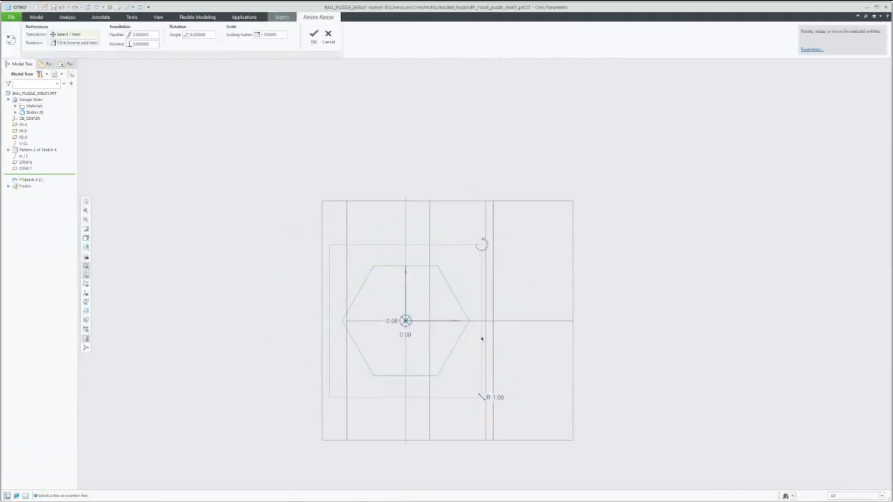
{"action": "left_click_drag", "start_coordinate": [482, 245], "coordinate": [432, 219]}
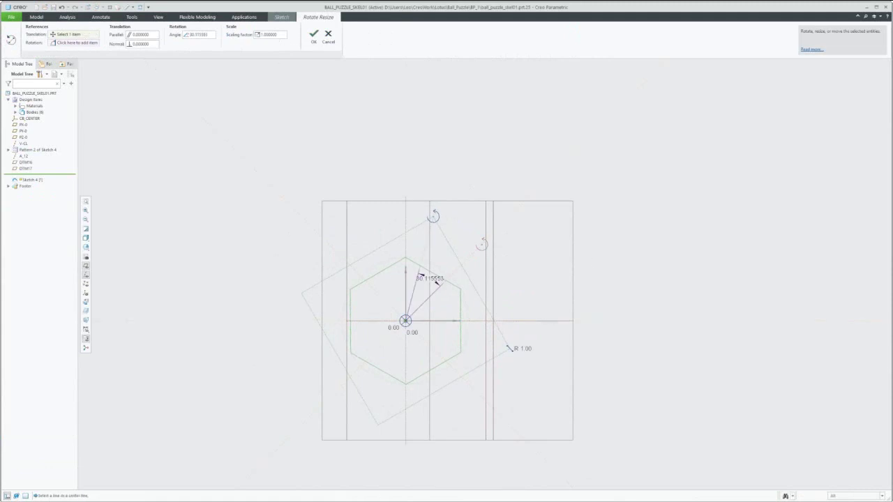
{"action": "double_click", "coordinate": [198, 34]}
{"action": "type", "text": "30"}
{"action": "key", "text": "Return"}
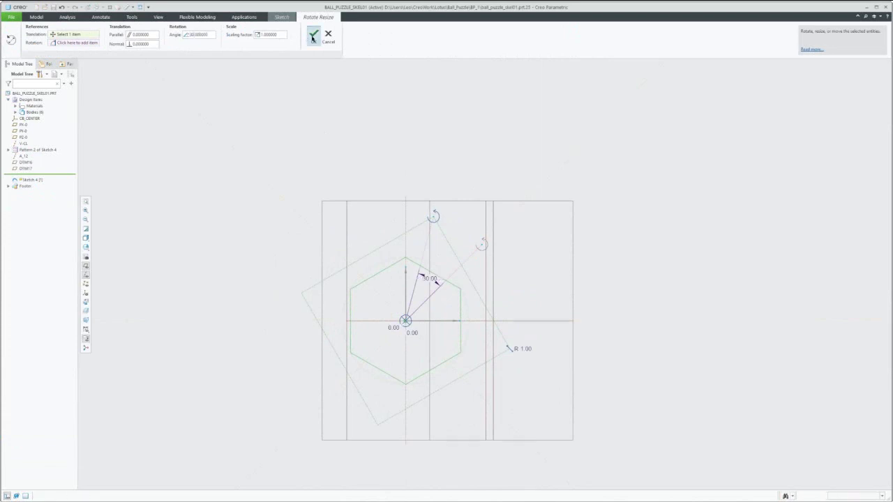
{"action": "left_click", "coordinate": [313, 36]}
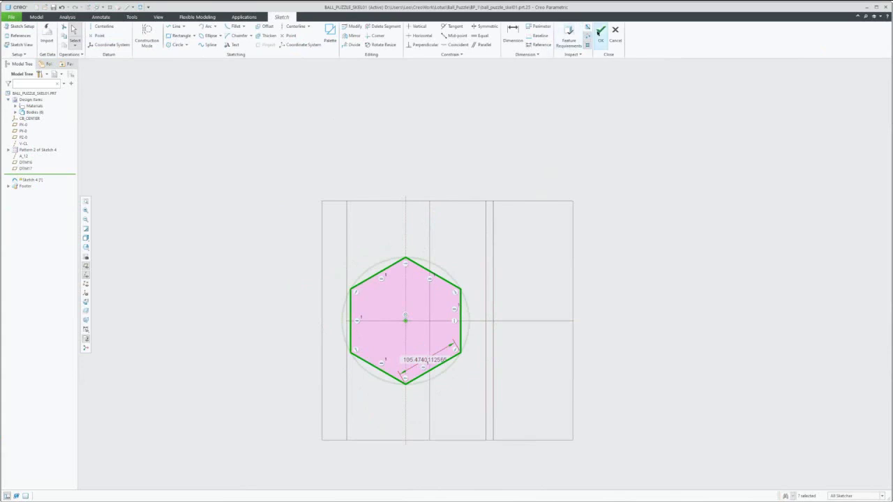
{"action": "left_click", "coordinate": [599, 32]}
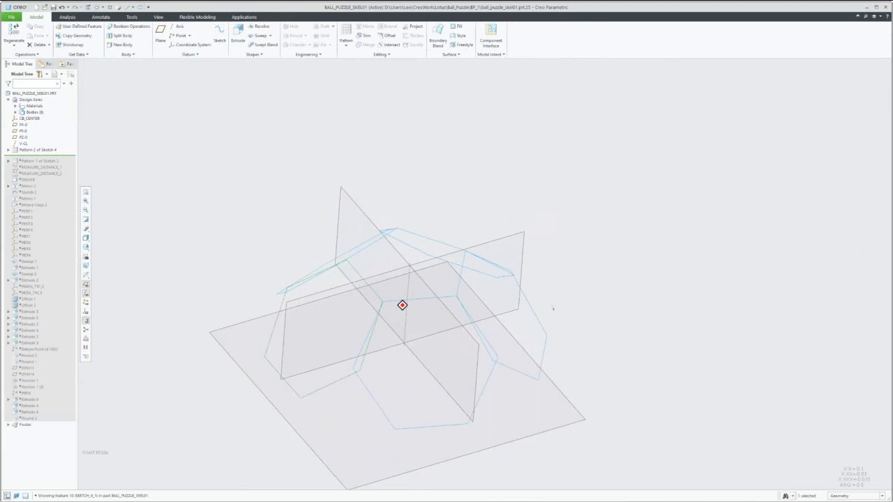
- Adjust the first hexagon's placement on the model, changing its plane offset to about 214 and plane angle to about 43 degrees
{"action": "mouse_move", "coordinate": [553, 307]}
{"action": "middle_mouse_down"}
{"action": "mouse_move", "coordinate": [343, 321]}
{"action": "mouse_move", "coordinate": [367, 284]}
{"action": "mouse_move", "coordinate": [400, 259]}
{"action": "middle_mouse_up"}
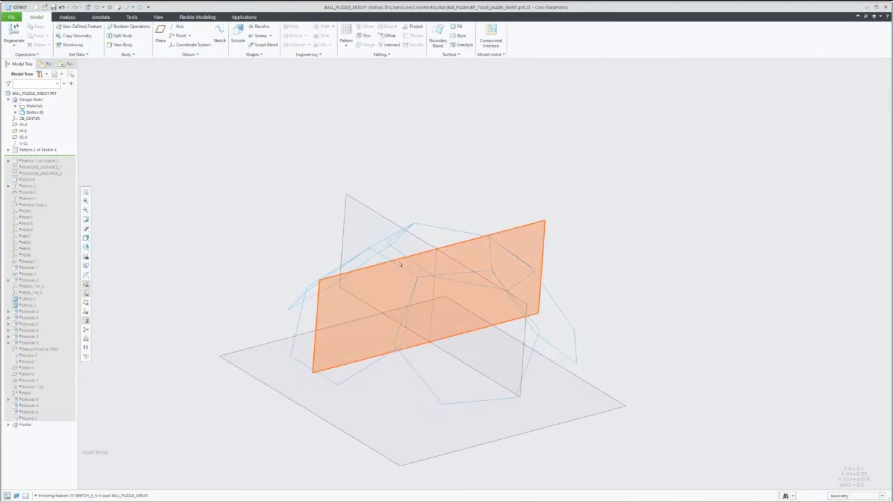
{"action": "double_click", "coordinate": [401, 265]}
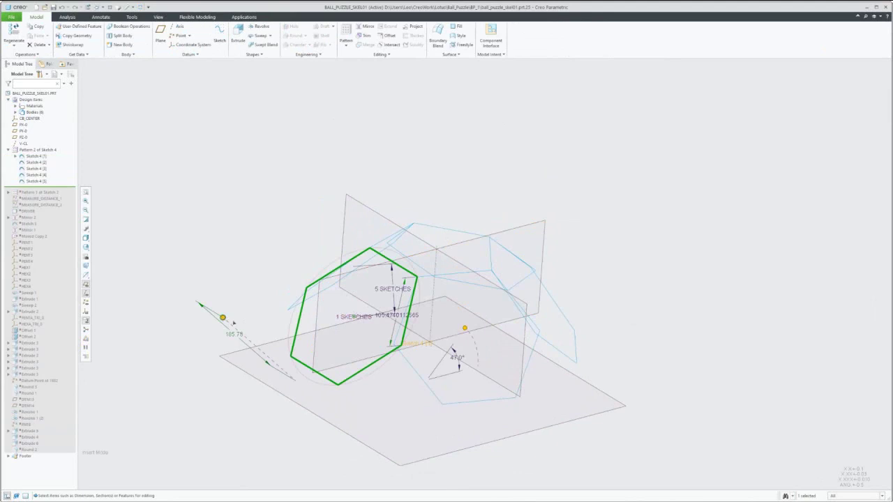
{"action": "left_click_drag", "start_coordinate": [223, 318], "coordinate": [420, 345]}
{"action": "middle_click_drag", "start_coordinate": [421, 344], "coordinate": [458, 328]}
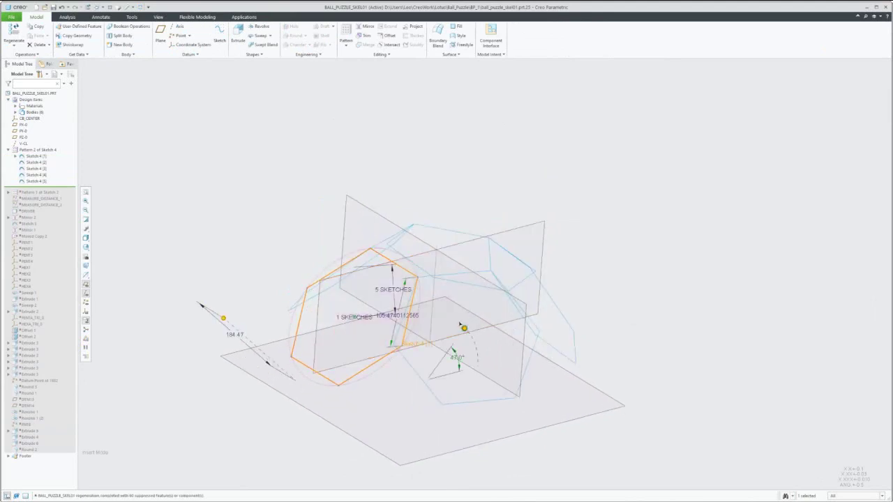
{"action": "mouse_move", "coordinate": [462, 327]}
{"action": "left_mouse_down"}
{"action": "mouse_move", "coordinate": [471, 325]}
{"action": "mouse_move", "coordinate": [462, 323]}
{"action": "left_mouse_up"}
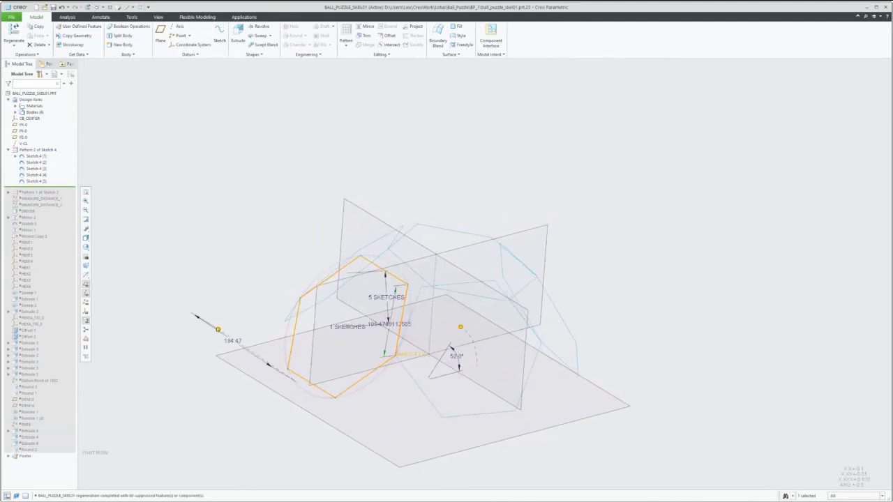
{"action": "left_click_drag", "start_coordinate": [216, 328], "coordinate": [249, 322]}
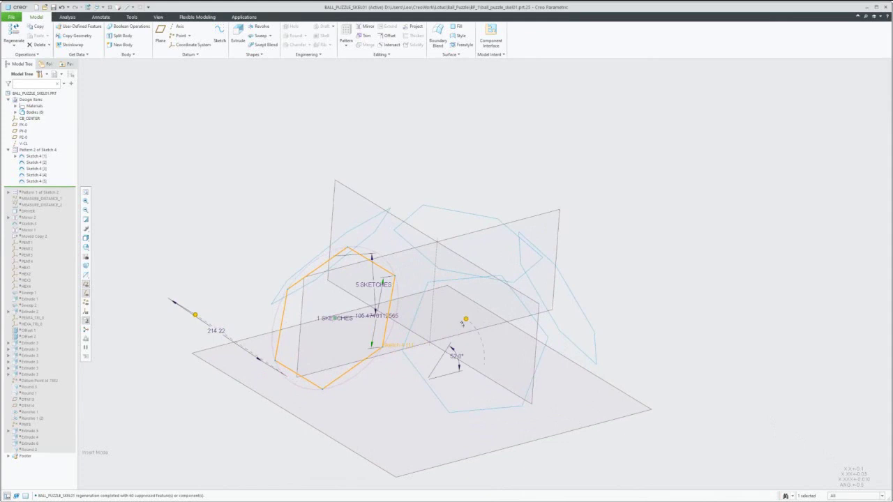
{"action": "mouse_move", "coordinate": [466, 320]}
{"action": "left_mouse_down"}
{"action": "mouse_move", "coordinate": [472, 323]}
{"action": "mouse_move", "coordinate": [454, 319]}
{"action": "left_mouse_up"}
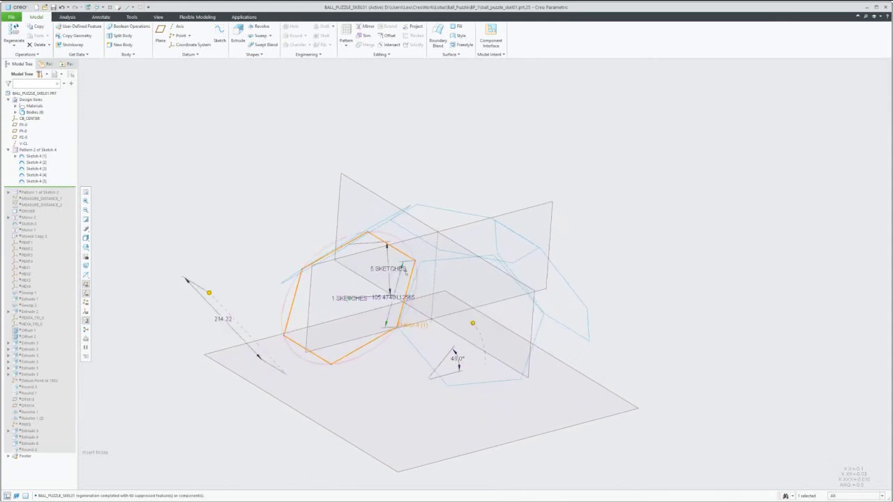
{"action": "mouse_move", "coordinate": [438, 300]}
{"action": "middle_mouse_down"}
{"action": "mouse_move", "coordinate": [438, 217]}
{"action": "mouse_move", "coordinate": [407, 207]}
{"action": "middle_mouse_up"}
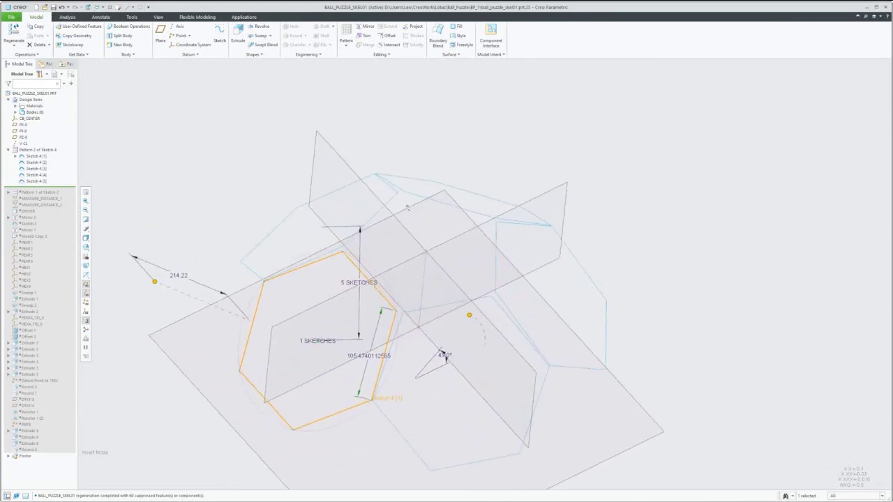
{"action": "mouse_move", "coordinate": [326, 313]}
{"action": "middle_mouse_down"}
{"action": "mouse_move", "coordinate": [543, 299]}
{"action": "mouse_move", "coordinate": [545, 285]}
{"action": "middle_mouse_up"}
{"action": "middle_click_drag", "start_coordinate": [287, 182], "coordinate": [287, 181]}
{"action": "left_click", "coordinate": [133, 78]}
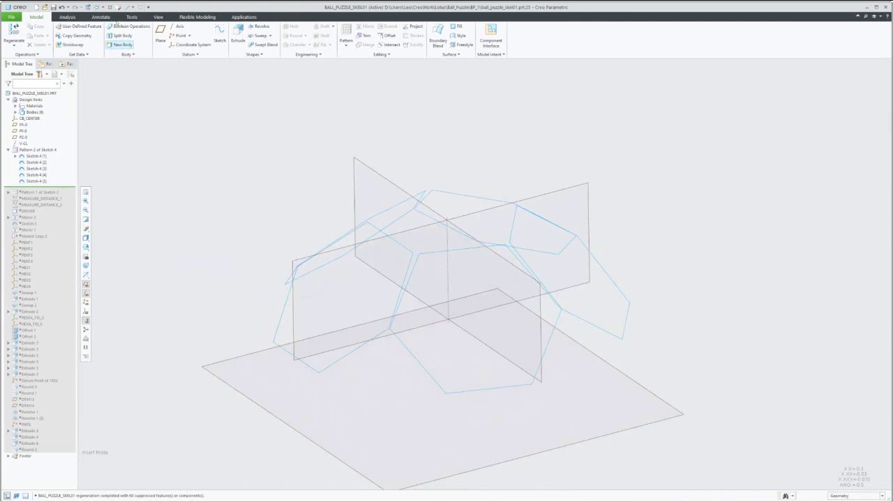
- Measure the distance between the neighbouring upper corners of two adjacent hexagons and save the measurement as a feature
{"action": "scroll", "coordinate": [405, 256], "scroll_direction": "down", "scroll_amount": 3}
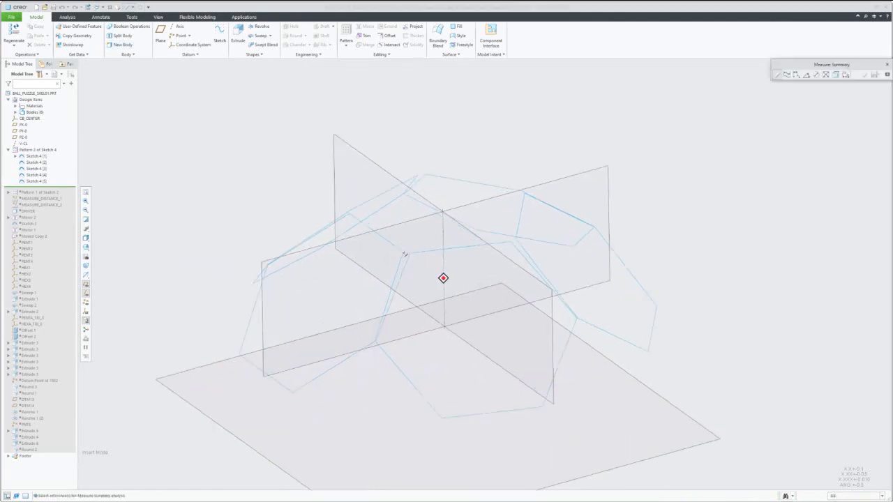
{"action": "scroll", "coordinate": [394, 252], "scroll_direction": "up", "scroll_amount": 1}
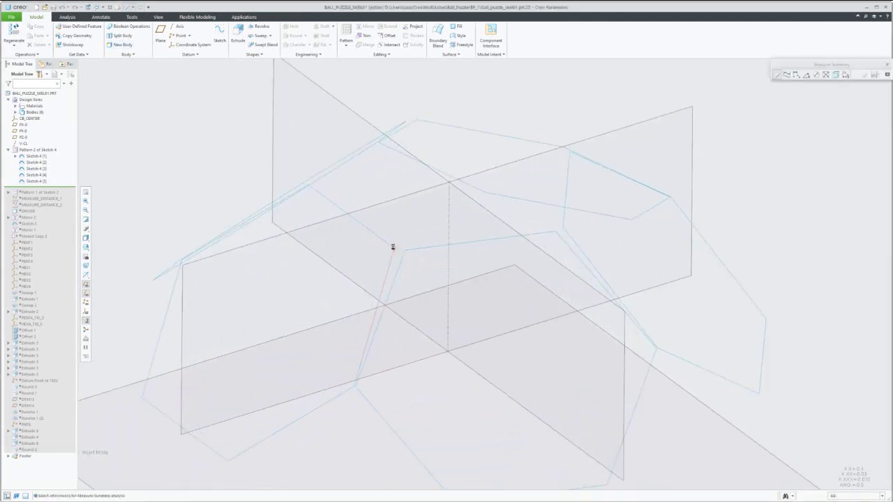
{"action": "left_click", "coordinate": [394, 251]}
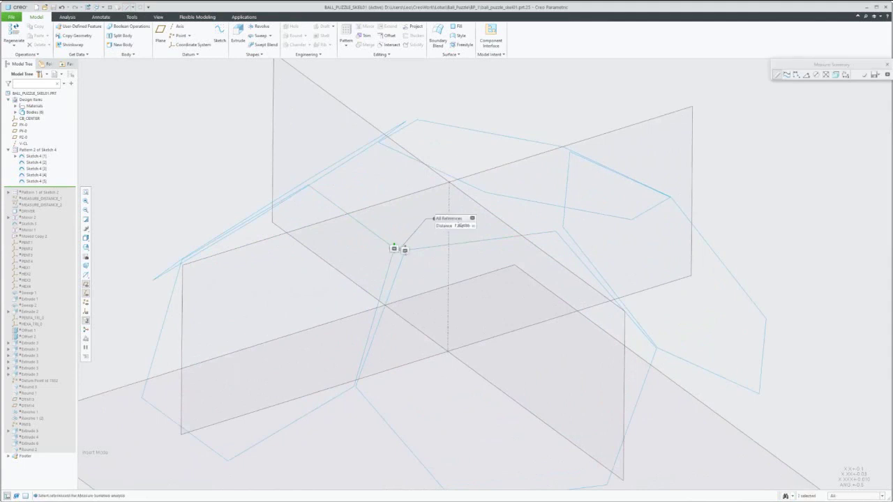
{"action": "left_click", "coordinate": [559, 231], "text": "ctrl"}
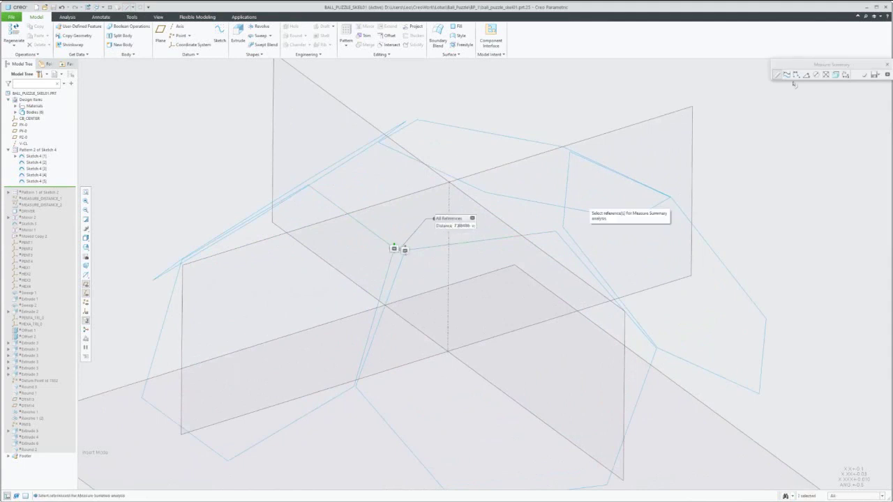
{"action": "left_click", "coordinate": [875, 75]}
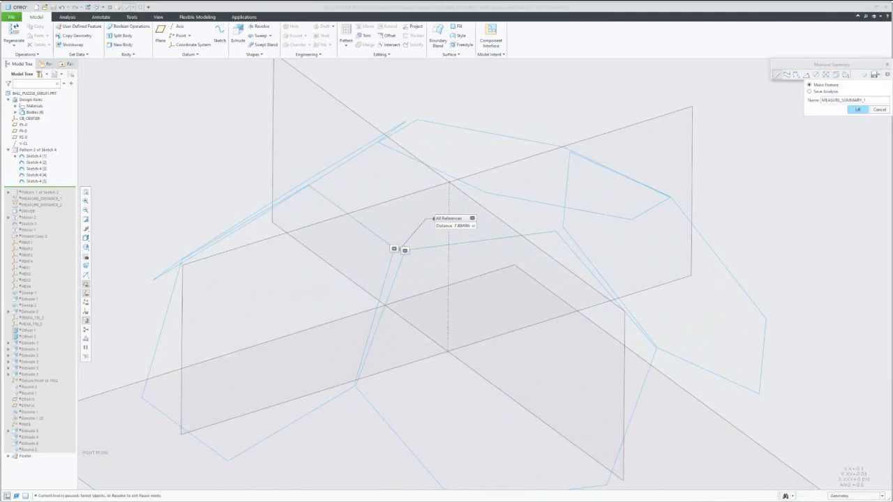
{"action": "left_click", "coordinate": [857, 110]}
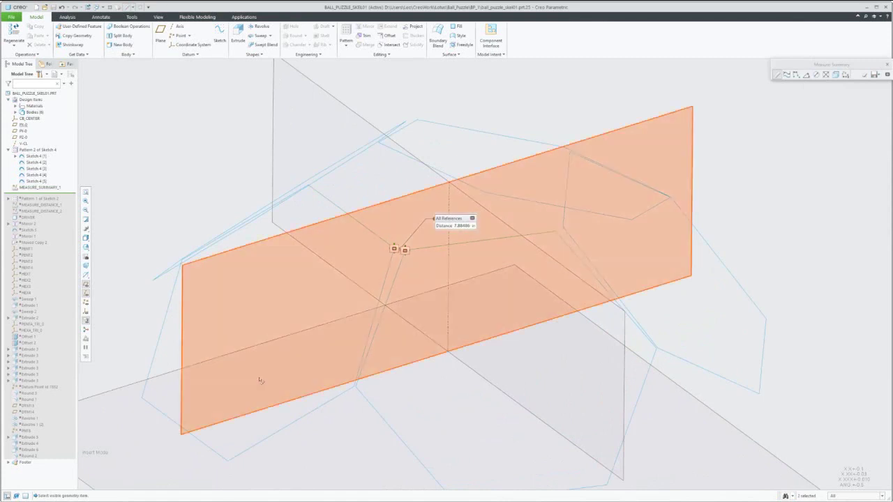
- Measure the distance between the neighbouring lower corners of the same two hexagons and save the measurement as a feature
{"action": "scroll", "coordinate": [260, 380], "scroll_direction": "up", "scroll_amount": 5}
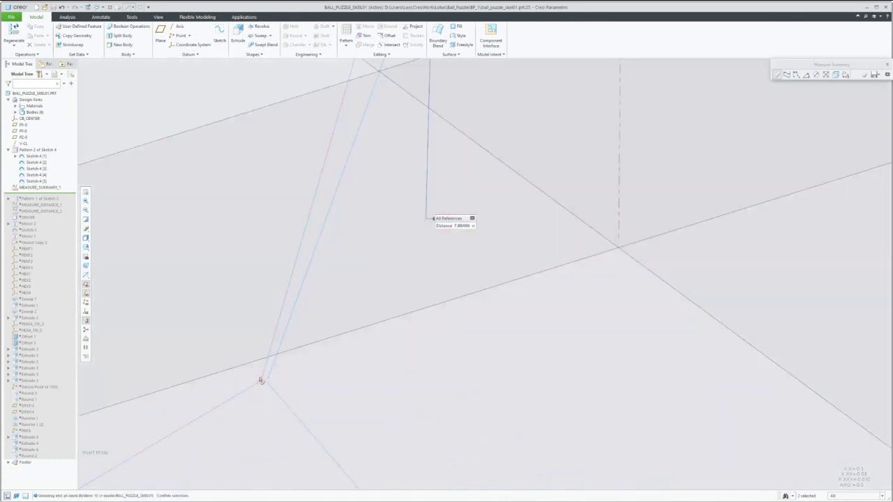
{"action": "left_click", "coordinate": [260, 381]}
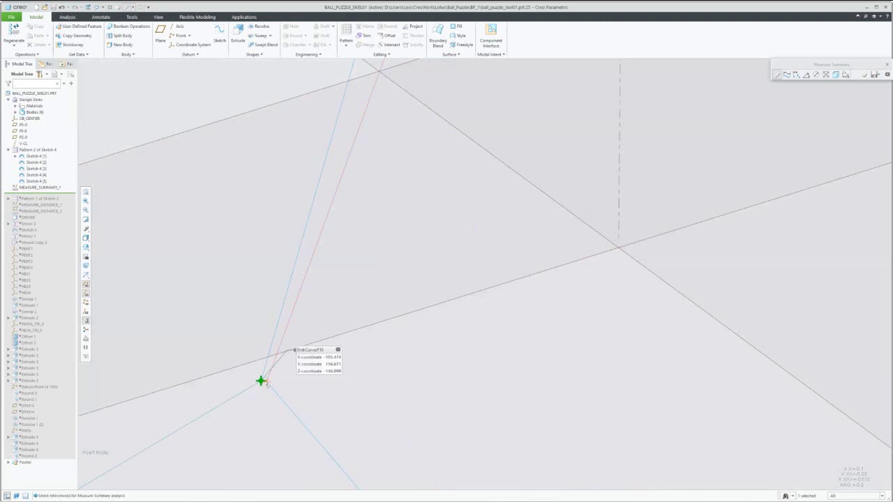
{"action": "left_click", "coordinate": [264, 381], "text": "ctrl"}
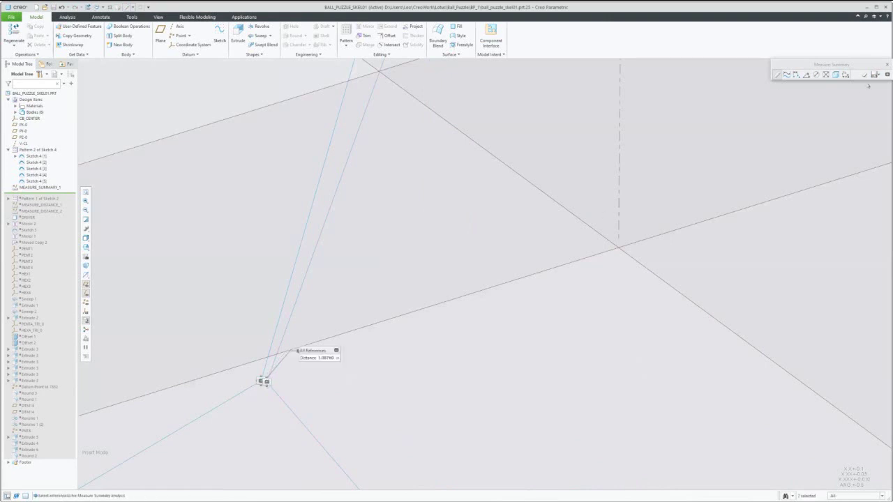
{"action": "left_click", "coordinate": [859, 110]}
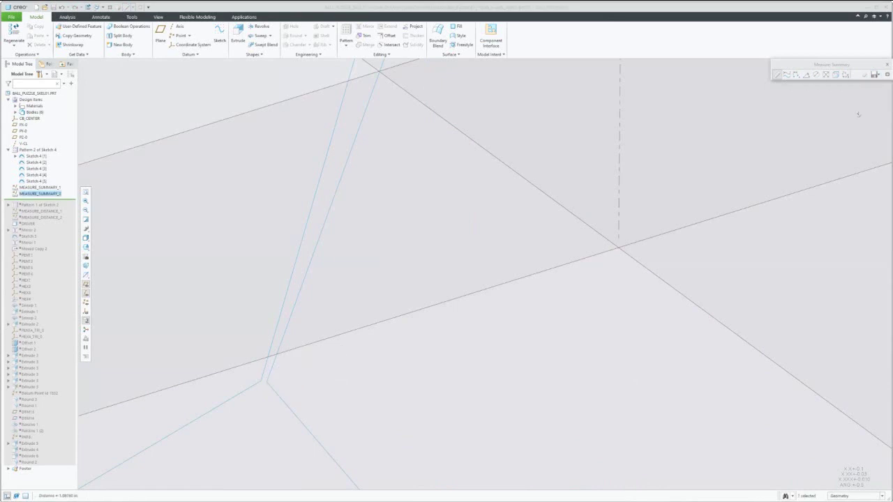
{"action": "left_click", "coordinate": [887, 64]}
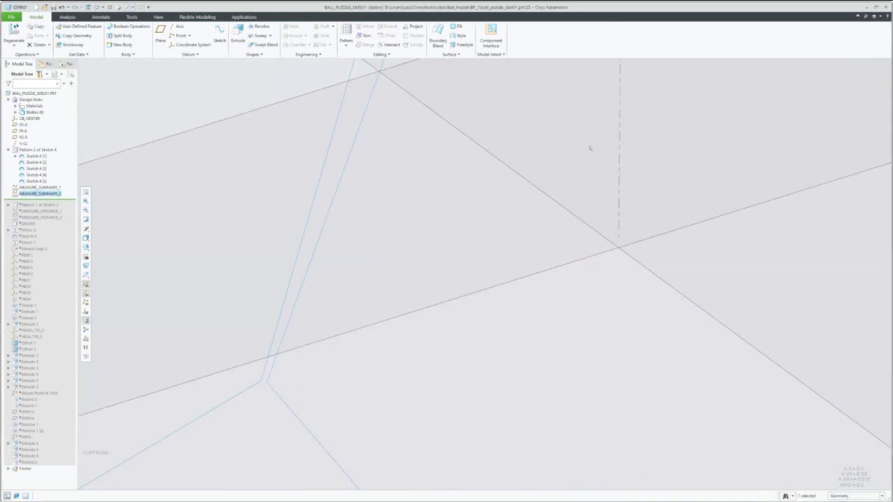
- Start a Feasibility/Optimization design study and set its study type to Feasibility
{"action": "middle_click_drag", "start_coordinate": [474, 185], "coordinate": [184, 199]}
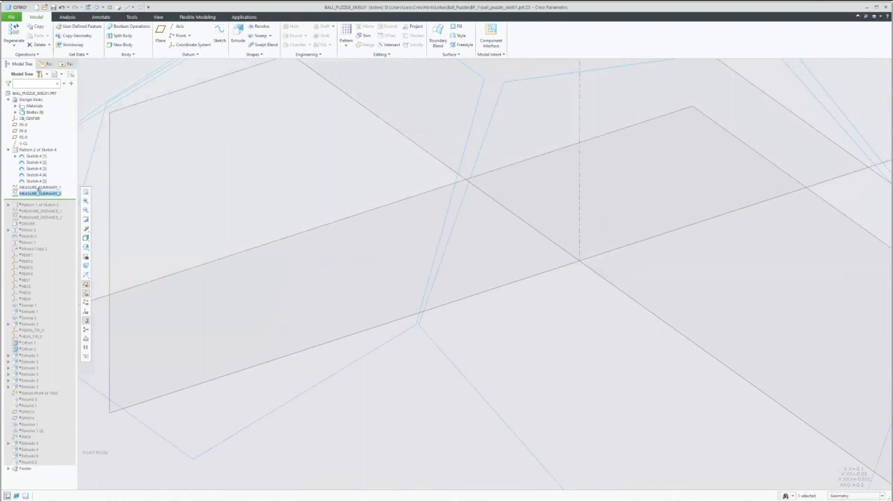
{"action": "key", "text": "ctrl+d"}
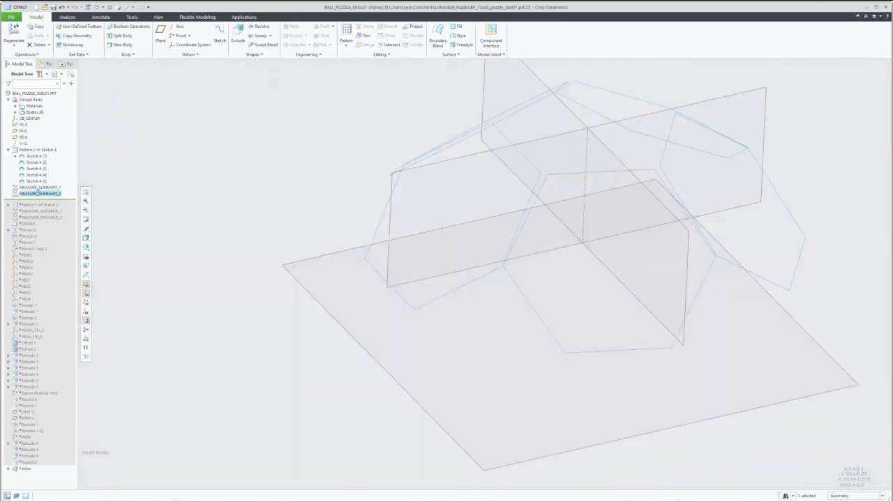
{"action": "middle_click_drag", "start_coordinate": [614, 200], "coordinate": [508, 197]}
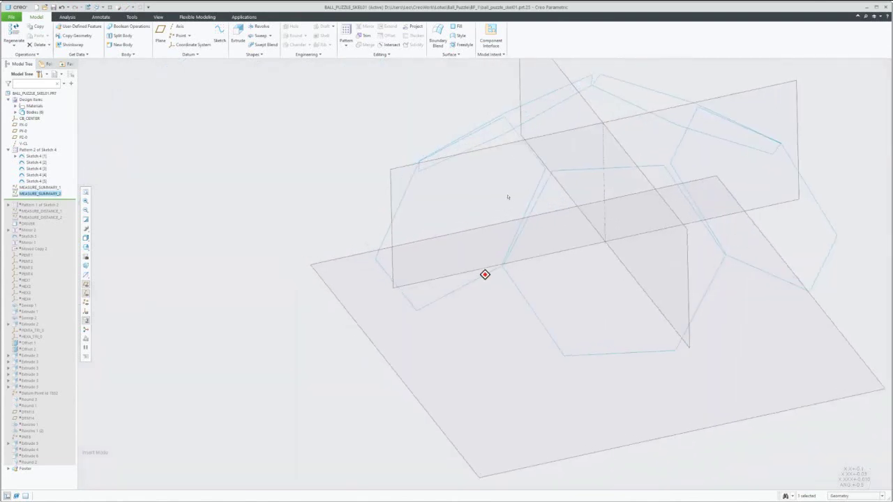
{"action": "scroll", "coordinate": [507, 196], "scroll_direction": "down", "scroll_amount": 1}
{"action": "middle_click_drag", "start_coordinate": [445, 321], "coordinate": [383, 291]}
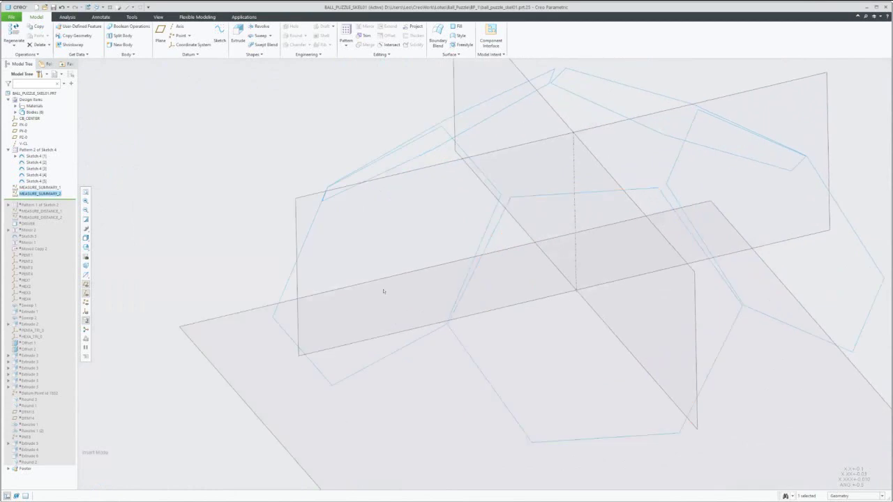
{"action": "middle_click_drag", "start_coordinate": [305, 165], "coordinate": [250, 125]}
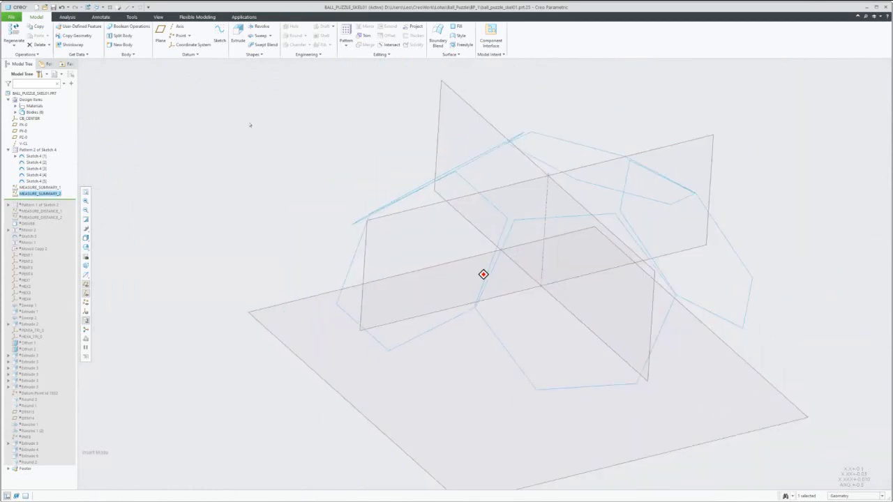
{"action": "left_click", "coordinate": [67, 17]}
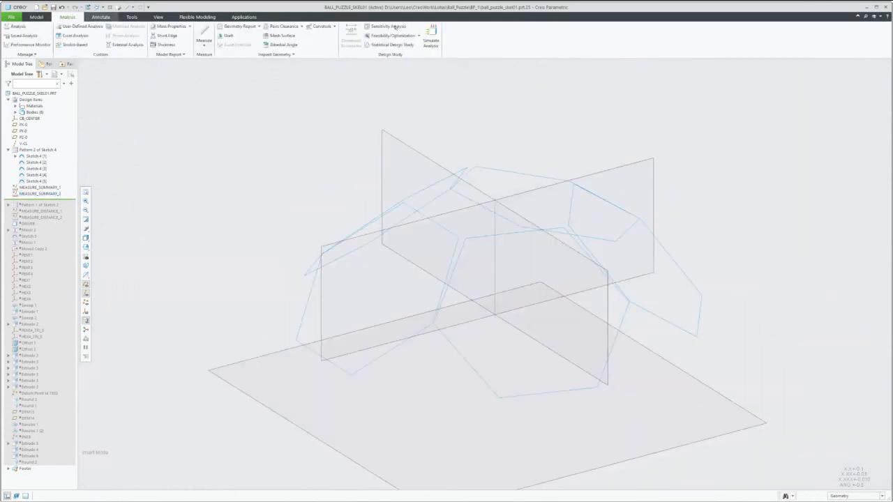
{"action": "left_click", "coordinate": [403, 35]}
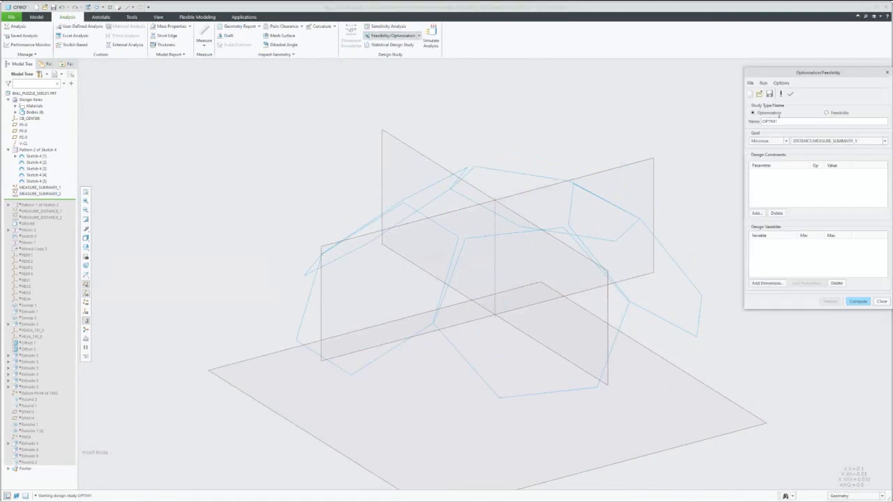
{"action": "left_click", "coordinate": [827, 113]}
- Add two design constraints that set the distances MEASURE_SUMMARY_1 and MEASURE_SUMMARY_2 equal to 0
{"action": "left_click", "coordinate": [756, 213]}
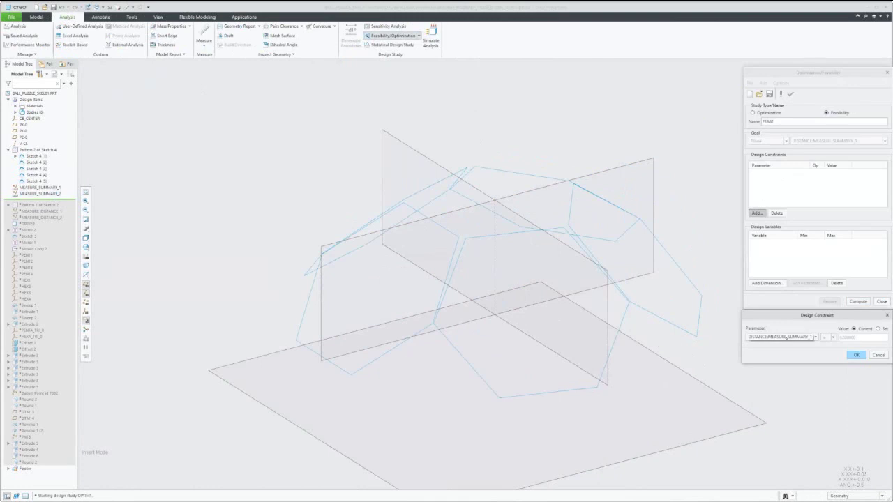
{"action": "left_click", "coordinate": [877, 328]}
{"action": "left_click", "coordinate": [857, 355]}
{"action": "left_click", "coordinate": [815, 338]}
{"action": "left_click", "coordinate": [791, 350]}
{"action": "left_click", "coordinate": [878, 329]}
{"action": "left_click", "coordinate": [856, 355]}
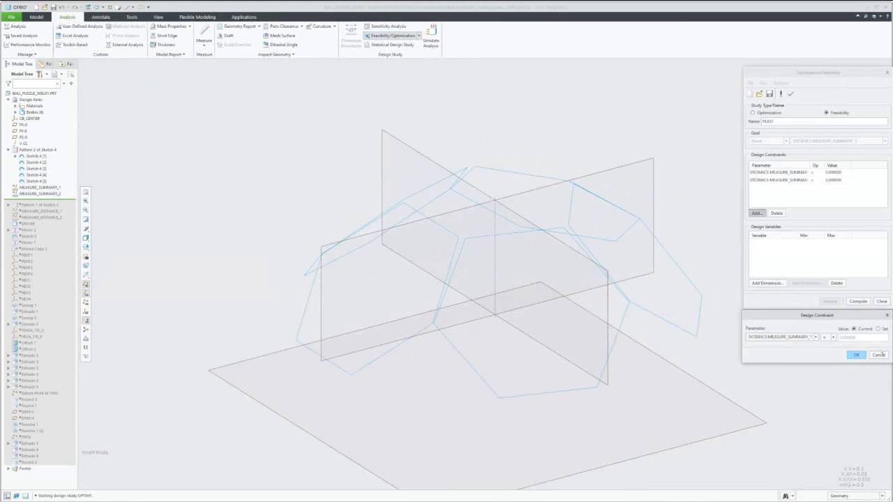
{"action": "left_click", "coordinate": [879, 355]}
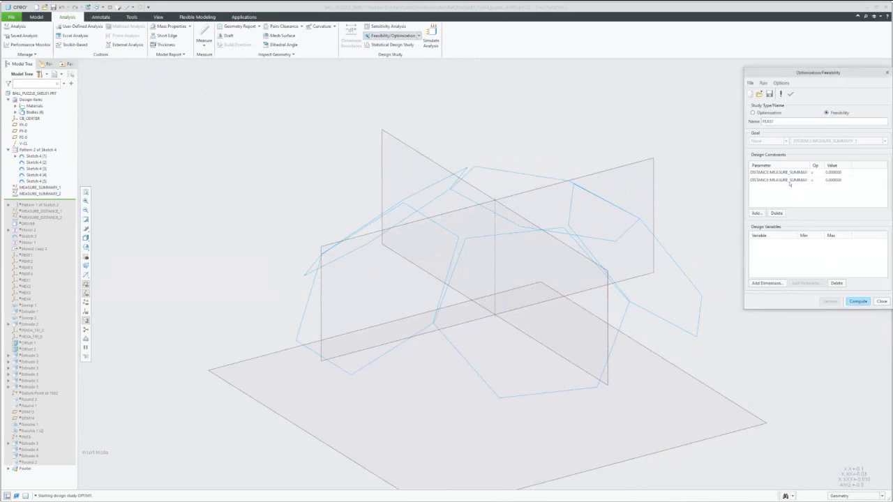
- Add the plane angle and plane offset dimensions of the first hexagon's embedded datum planes as design variables
{"action": "left_click", "coordinate": [769, 283]}
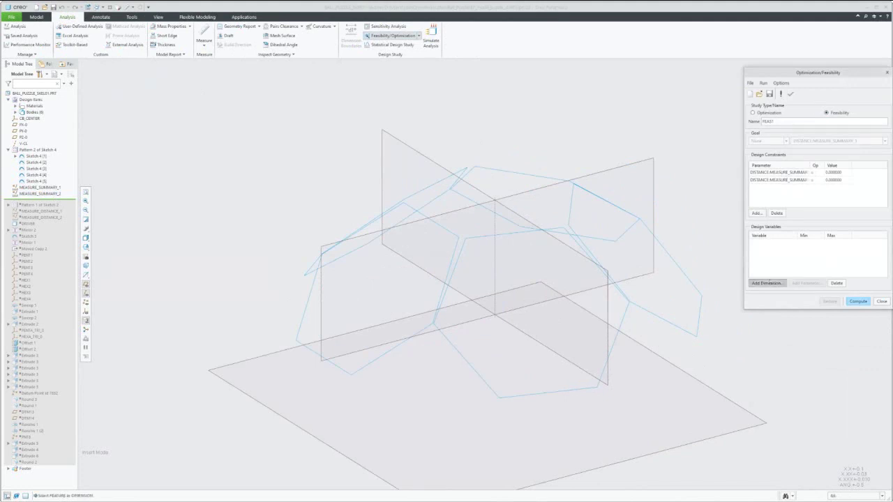
{"action": "left_click", "coordinate": [366, 366]}
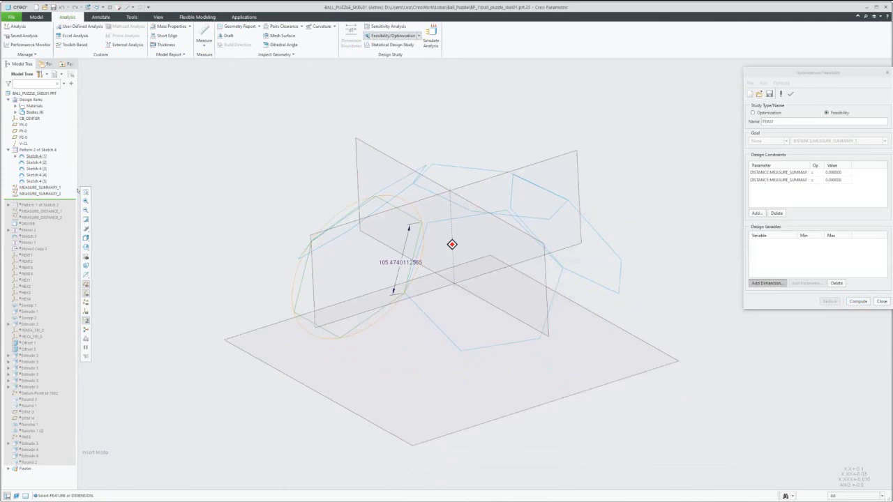
{"action": "left_click", "coordinate": [15, 156]}
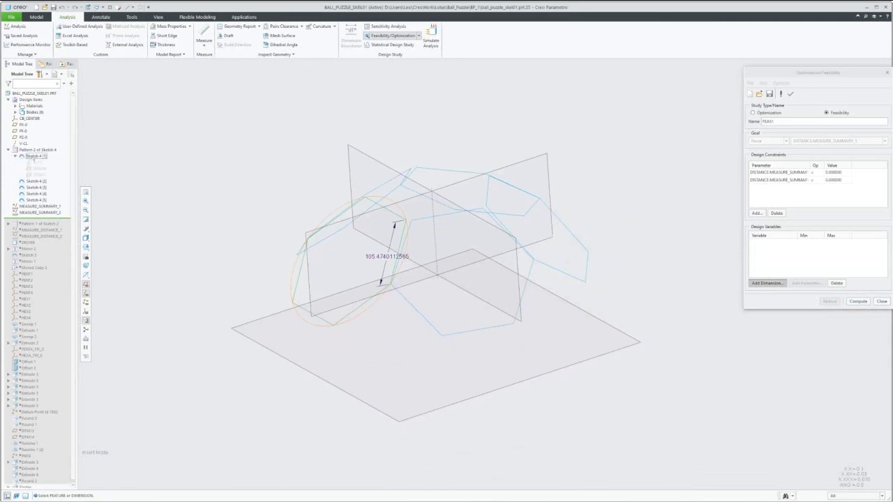
{"action": "left_click", "coordinate": [38, 168]}
{"action": "left_click", "coordinate": [471, 309]}
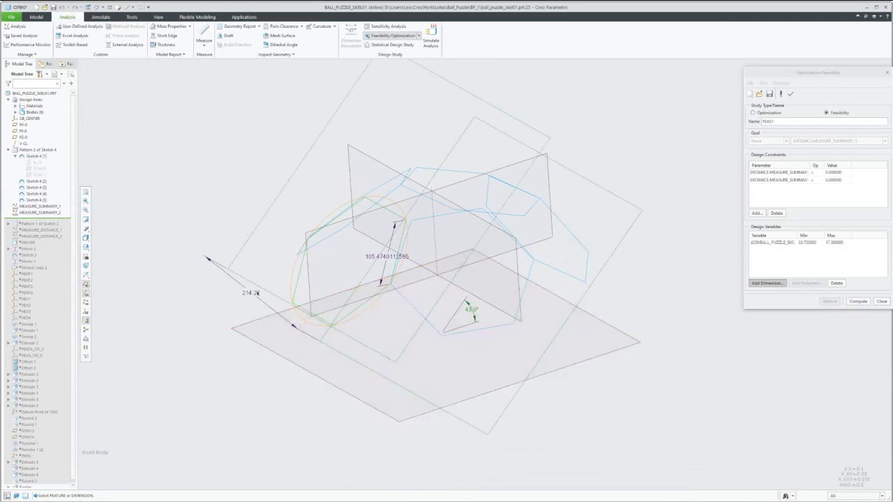
{"action": "left_click", "coordinate": [257, 293]}
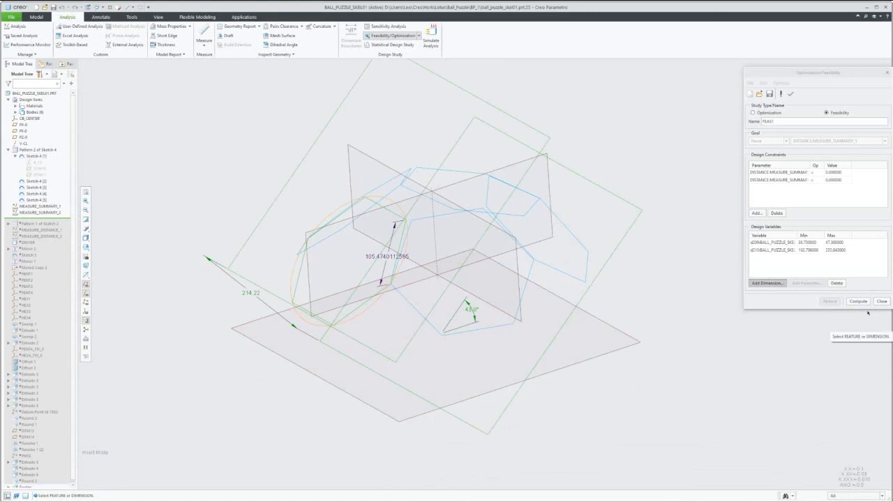
- Set the design variable ranges to 35–50 for the plane angle and 10–300 for the plane offset
{"action": "left_click", "coordinate": [807, 241]}
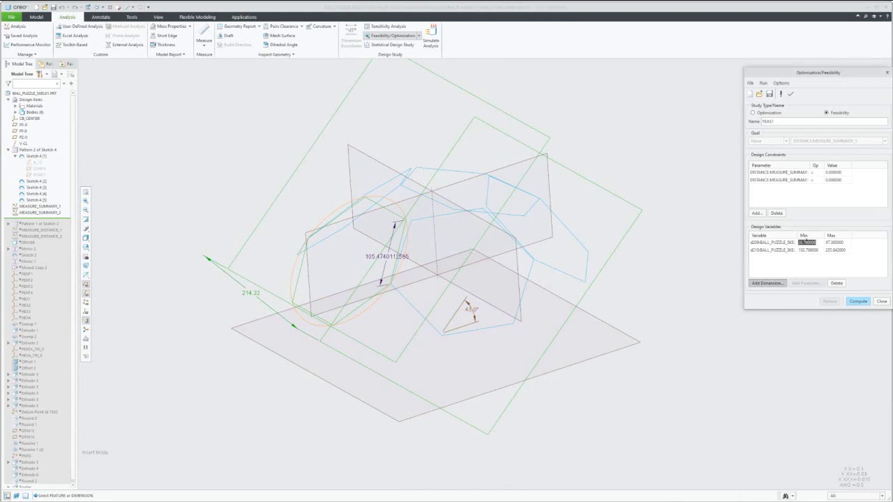
{"action": "type", "text": "35"}
{"action": "left_click", "coordinate": [835, 243]}
{"action": "type", "text": "50"}
{"action": "left_click", "coordinate": [806, 250]}
{"action": "type", "text": "10"}
{"action": "left_click", "coordinate": [833, 249]}
{"action": "type", "text": "300"}
{"action": "key", "text": "Return"}
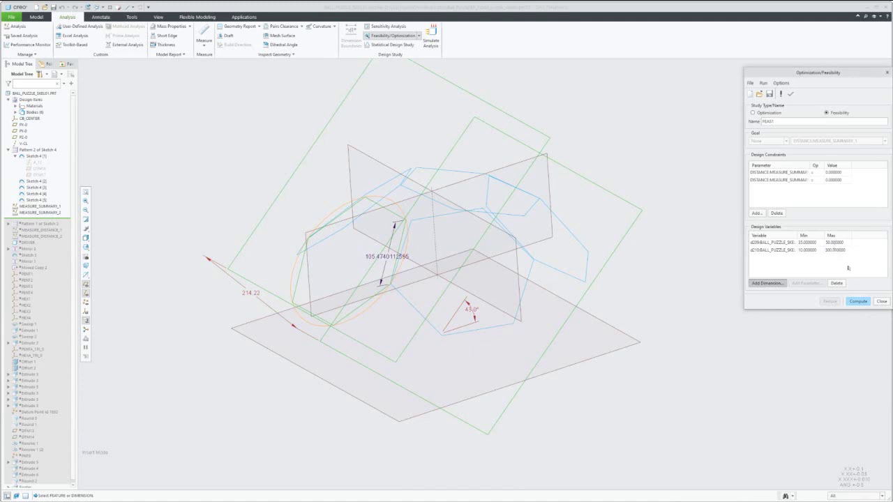
- Compute the feasibility study and create an optimization feature from it with the default name
{"action": "left_click", "coordinate": [863, 301]}
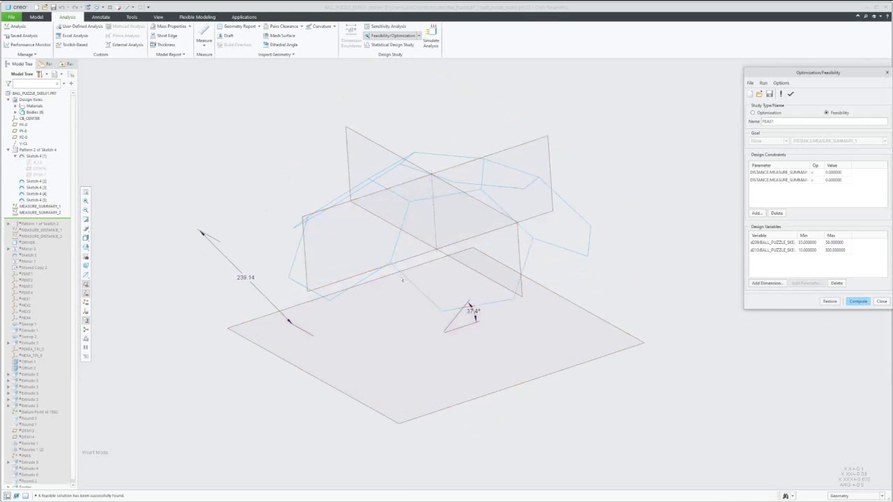
{"action": "mouse_move", "coordinate": [670, 293]}
{"action": "middle_mouse_down"}
{"action": "mouse_move", "coordinate": [572, 275]}
{"action": "mouse_move", "coordinate": [400, 213]}
{"action": "mouse_move", "coordinate": [310, 220]}
{"action": "middle_mouse_up"}
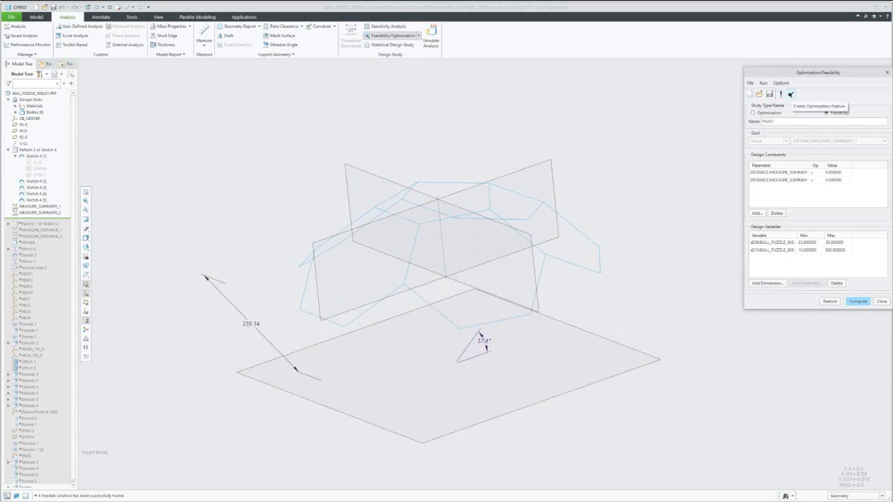
{"action": "left_click", "coordinate": [790, 94]}
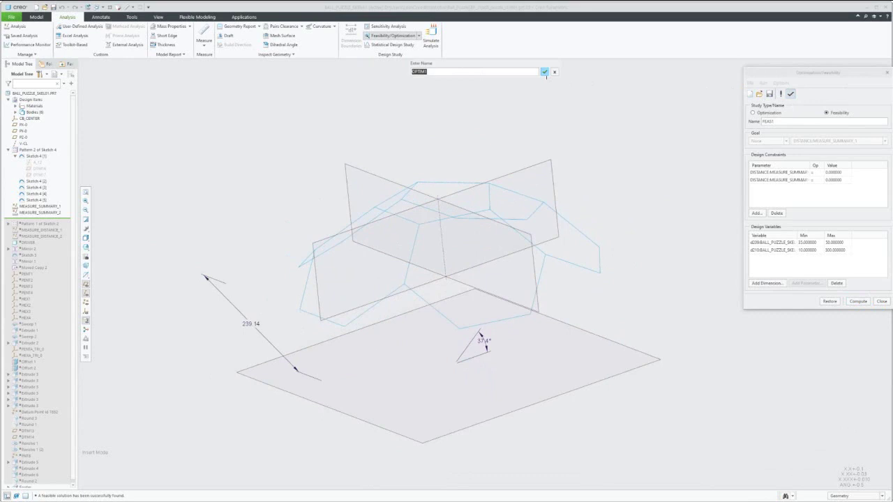
{"action": "key", "text": "Return"}
{"action": "left_click", "coordinate": [880, 302]}
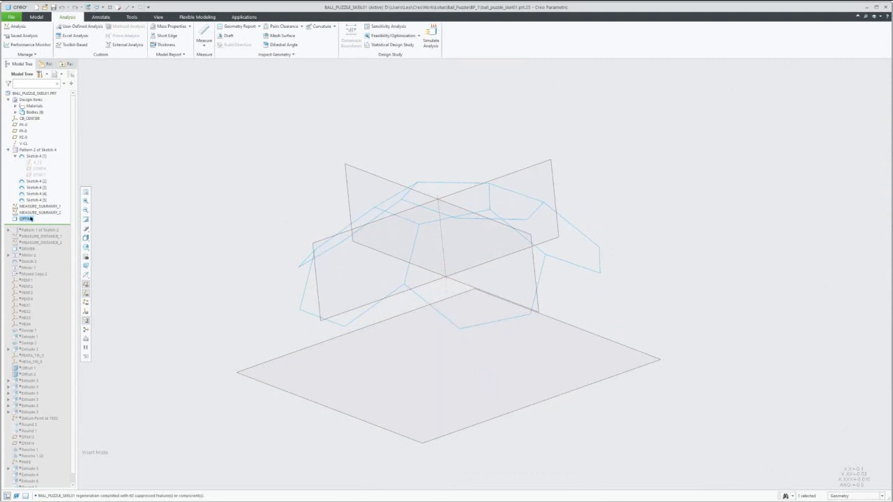
- Show the first hexagon's dimensions and set its side length to 80 to test the optimization feature
{"action": "mouse_move", "coordinate": [300, 230]}
{"action": "middle_mouse_down"}
{"action": "mouse_move", "coordinate": [323, 221]}
{"action": "mouse_move", "coordinate": [389, 263]}
{"action": "mouse_move", "coordinate": [390, 313]}
{"action": "middle_mouse_up"}
{"action": "left_click", "coordinate": [391, 313]}
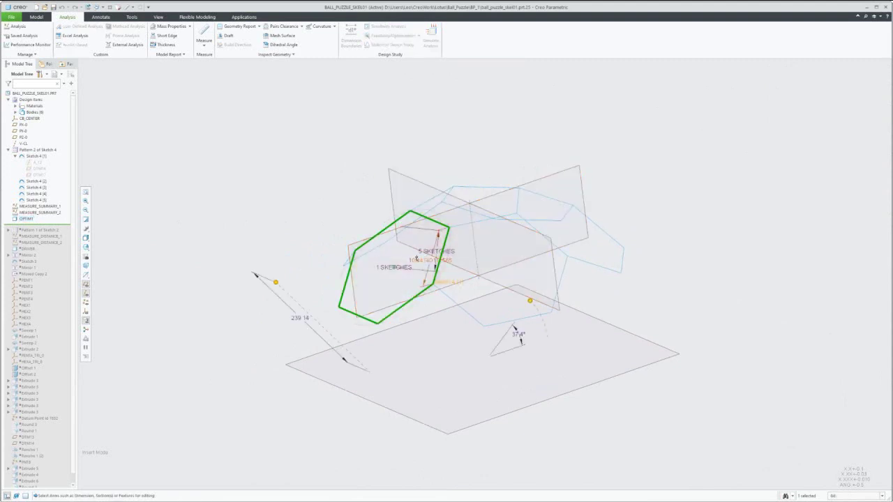
{"action": "double_click", "coordinate": [422, 259]}
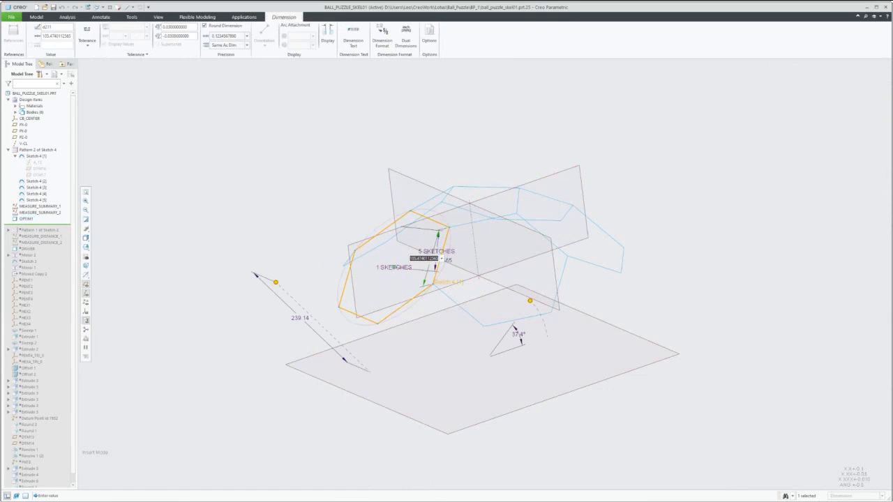
{"action": "type", "text": "60"}
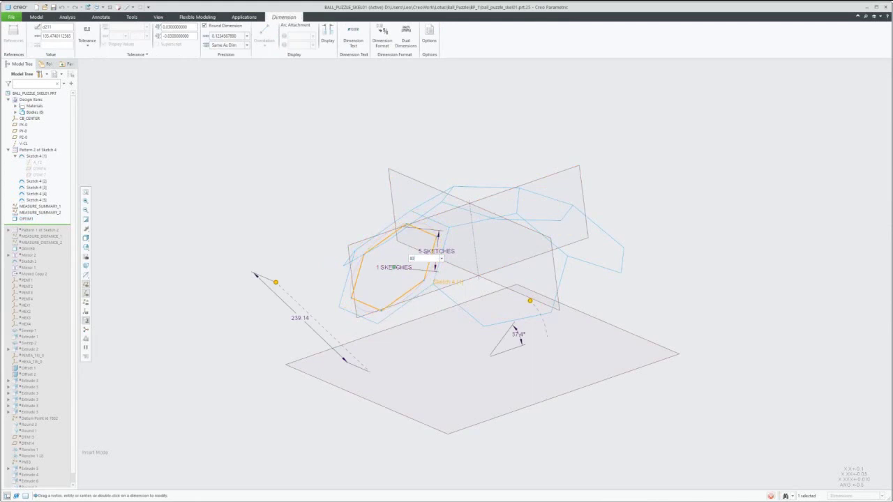
{"action": "key", "text": "Return"}
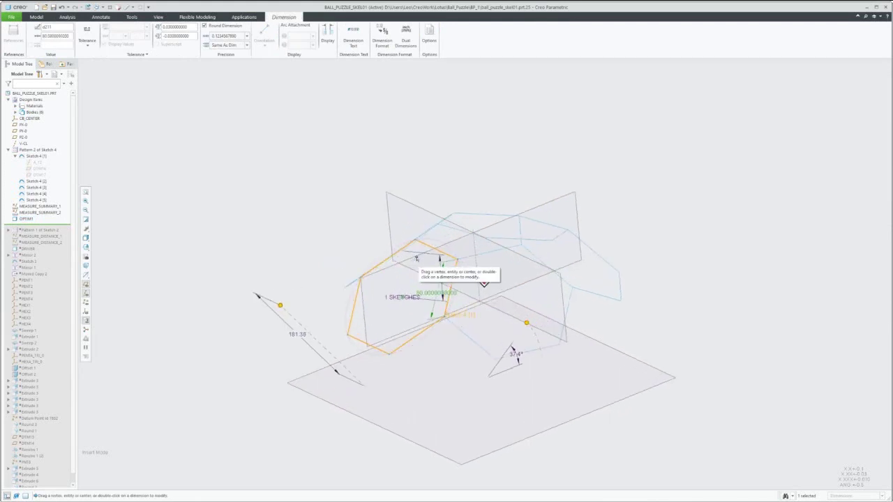
- Set the first hexagon's side length to 48 and return the model to its default orientation
{"action": "scroll", "coordinate": [416, 258], "scroll_direction": "up", "scroll_amount": 1}
{"action": "mouse_move", "coordinate": [417, 258]}
{"action": "middle_mouse_down"}
{"action": "mouse_move", "coordinate": [391, 283]}
{"action": "mouse_move", "coordinate": [358, 288]}
{"action": "middle_mouse_up"}
{"action": "double_click", "coordinate": [357, 287]}
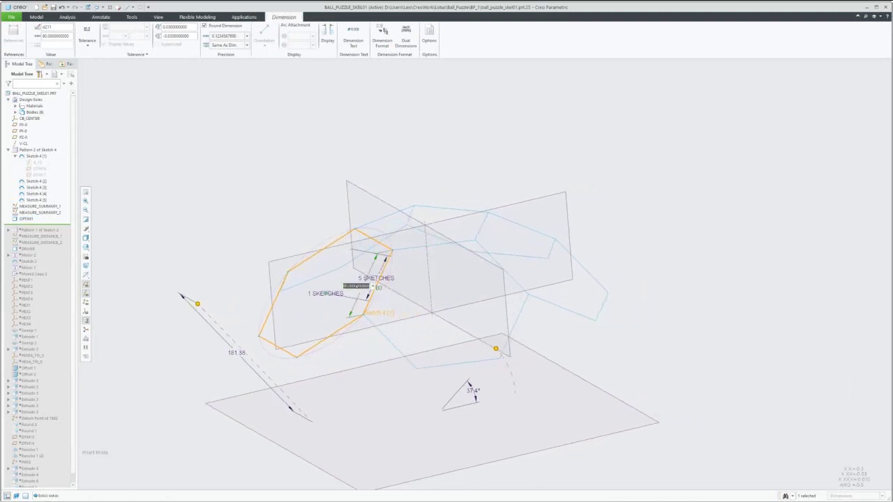
{"action": "type", "text": "48"}
{"action": "key", "text": "Return"}
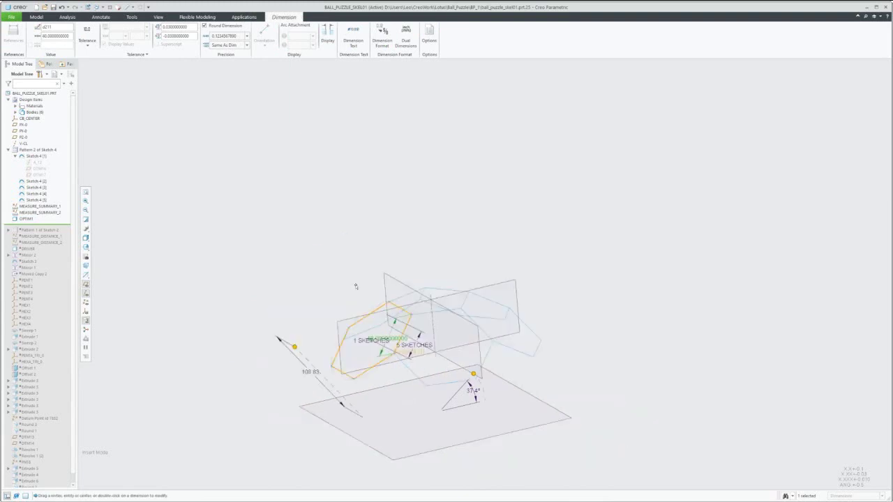
{"action": "left_click", "coordinate": [328, 228]}
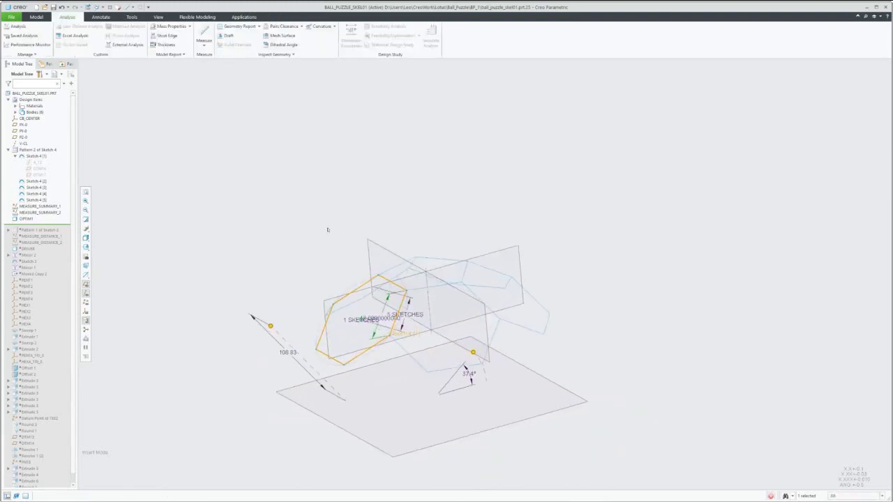
{"action": "key", "text": "ctrl+d"}
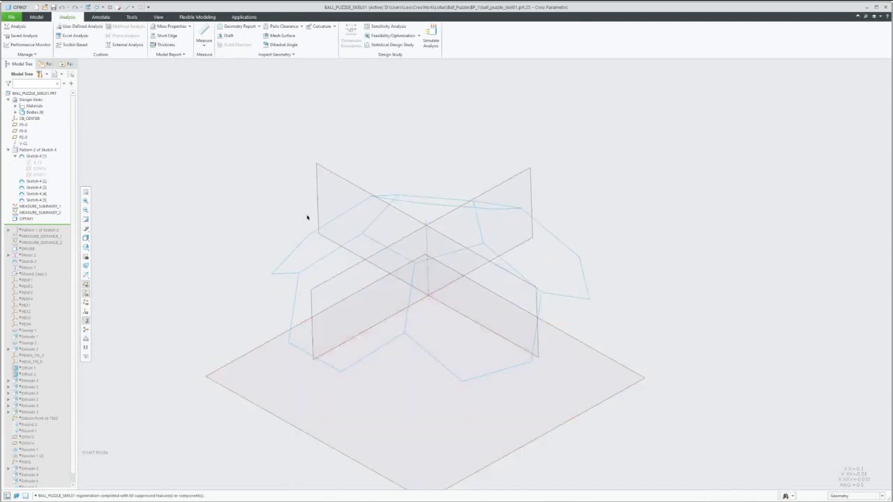
{"action": "middle_click_drag", "start_coordinate": [357, 397], "coordinate": [243, 336]}
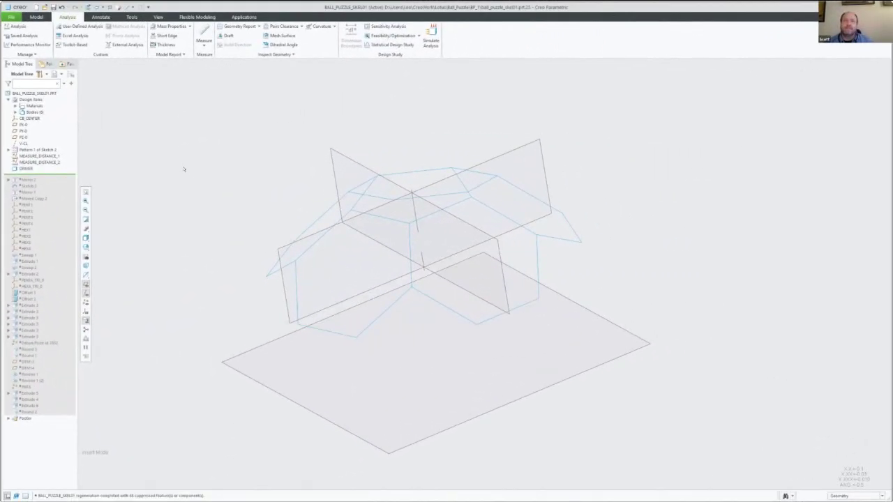
- Move the model tree's insertion point below Moved Copy 2 to resume the mirror, sketch and copy features after DRIVER
{"action": "mouse_move", "coordinate": [484, 275]}
{"action": "middle_mouse_down"}
{"action": "mouse_move", "coordinate": [351, 242]}
{"action": "mouse_move", "coordinate": [444, 225]}
{"action": "mouse_move", "coordinate": [429, 219]}
{"action": "middle_mouse_up"}
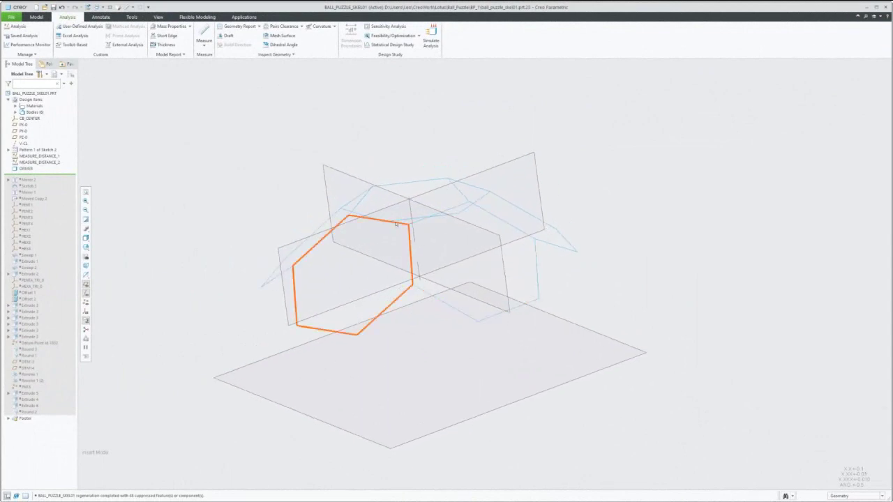
{"action": "mouse_move", "coordinate": [106, 158]}
{"action": "middle_mouse_down"}
{"action": "mouse_move", "coordinate": [357, 241]}
{"action": "mouse_move", "coordinate": [335, 227]}
{"action": "mouse_move", "coordinate": [363, 222]}
{"action": "mouse_move", "coordinate": [327, 231]}
{"action": "mouse_move", "coordinate": [339, 261]}
{"action": "mouse_move", "coordinate": [363, 286]}
{"action": "mouse_move", "coordinate": [398, 286]}
{"action": "middle_mouse_up"}
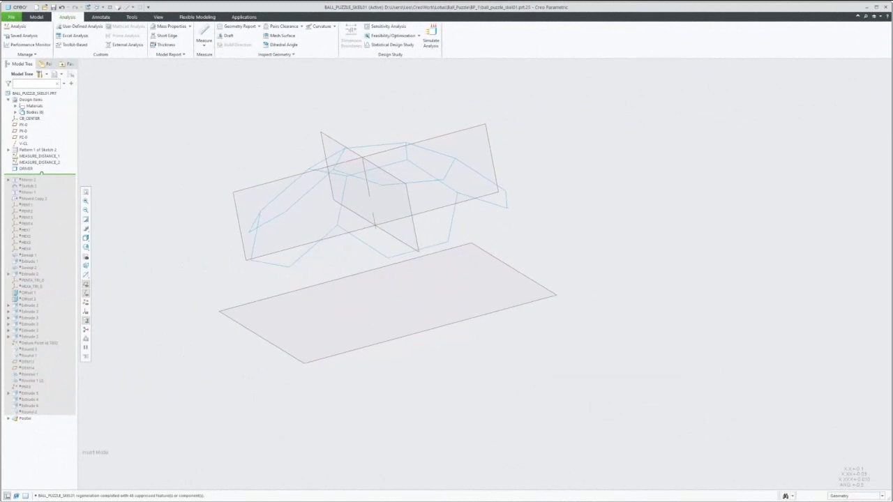
{"action": "left_click_drag", "start_coordinate": [41, 173], "coordinate": [39, 197]}
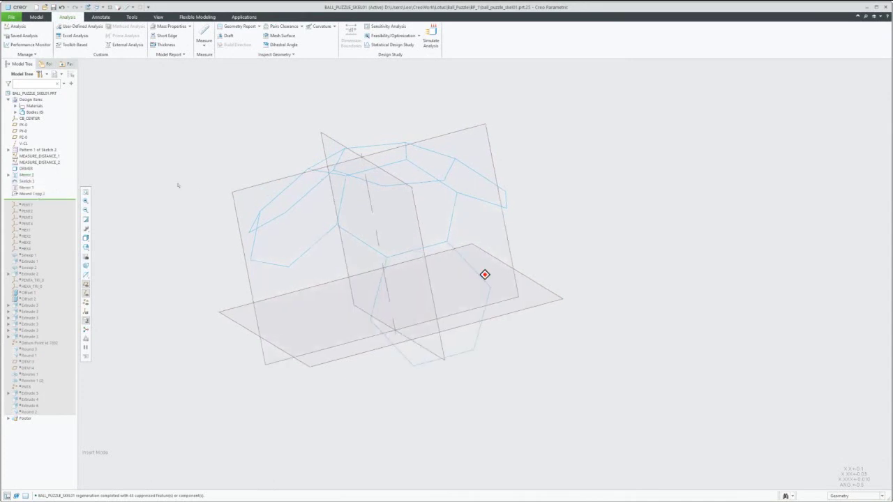
{"action": "mouse_move", "coordinate": [177, 186]}
{"action": "middle_mouse_down"}
{"action": "mouse_move", "coordinate": [540, 265]}
{"action": "mouse_move", "coordinate": [499, 323]}
{"action": "middle_mouse_up"}
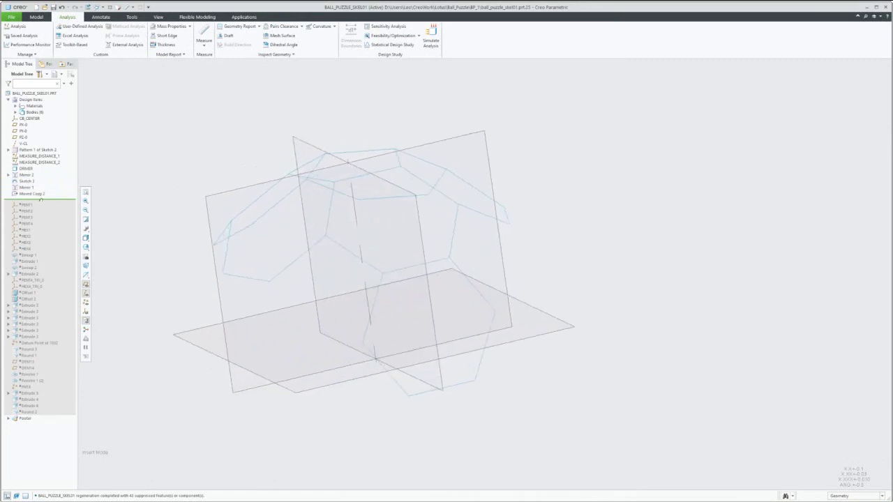
- Move the insertion point below HEX4 to resume the PENT and HEX coordinate systems, and show coordinate systems in the model
{"action": "left_click_drag", "start_coordinate": [43, 249], "coordinate": [43, 250]}
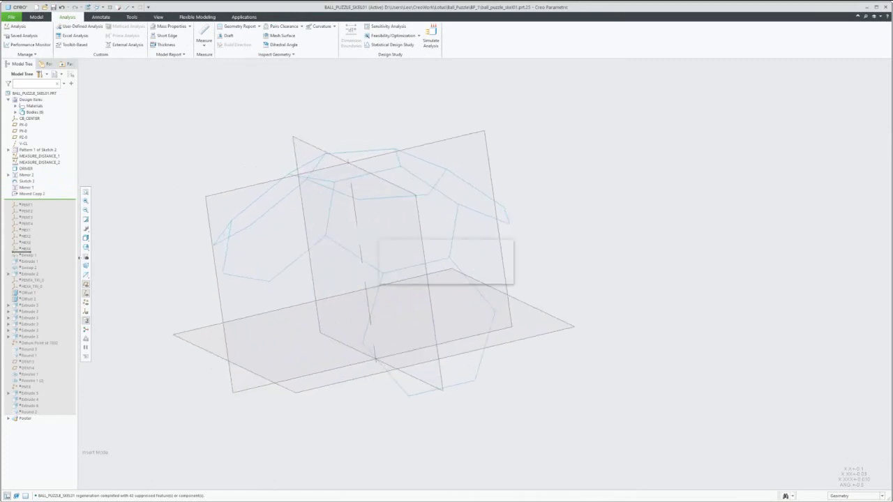
{"action": "left_click", "coordinate": [85, 311]}
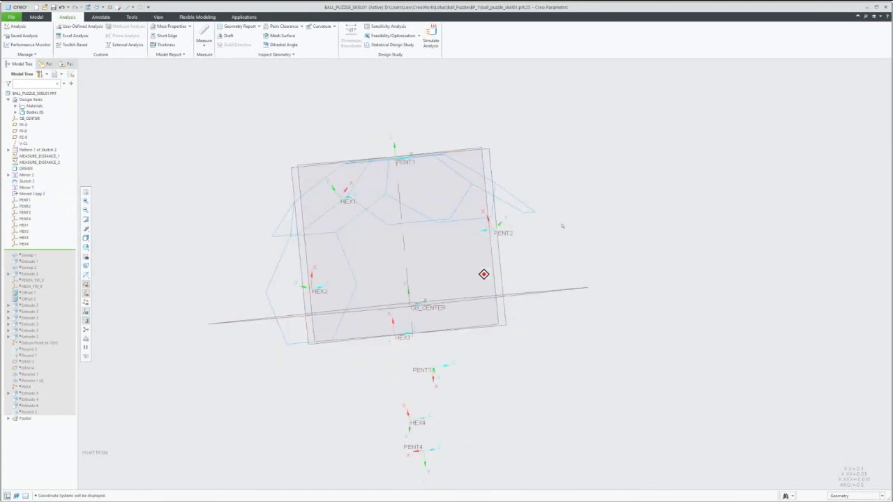
{"action": "mouse_move", "coordinate": [562, 226]}
{"action": "middle_mouse_down"}
{"action": "mouse_move", "coordinate": [300, 391]}
{"action": "mouse_move", "coordinate": [318, 376]}
{"action": "middle_mouse_up"}
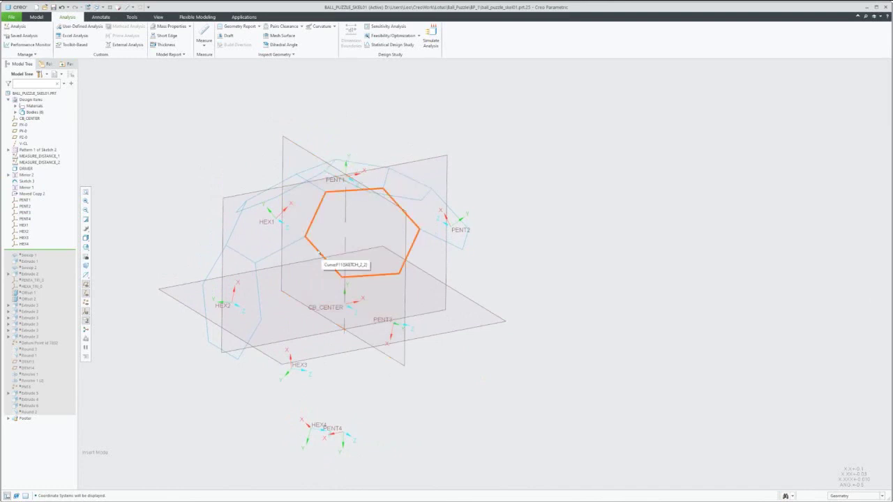
{"action": "mouse_move", "coordinate": [150, 234]}
{"action": "middle_mouse_down"}
{"action": "mouse_move", "coordinate": [156, 260]}
{"action": "mouse_move", "coordinate": [277, 401]}
{"action": "mouse_move", "coordinate": [177, 357]}
{"action": "mouse_move", "coordinate": [154, 175]}
{"action": "mouse_move", "coordinate": [179, 126]}
{"action": "mouse_move", "coordinate": [433, 191]}
{"action": "mouse_move", "coordinate": [423, 219]}
{"action": "mouse_move", "coordinate": [406, 216]}
{"action": "middle_mouse_up"}
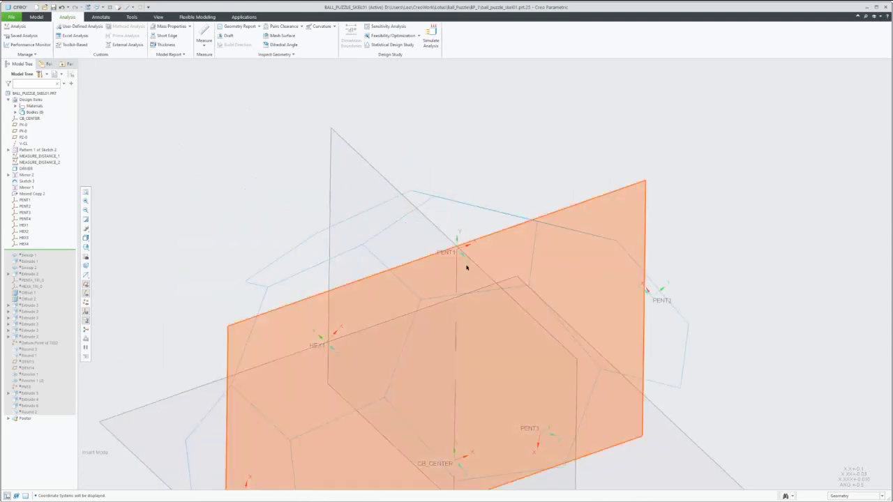
{"action": "scroll", "coordinate": [335, 286], "scroll_direction": "down", "scroll_amount": 2}
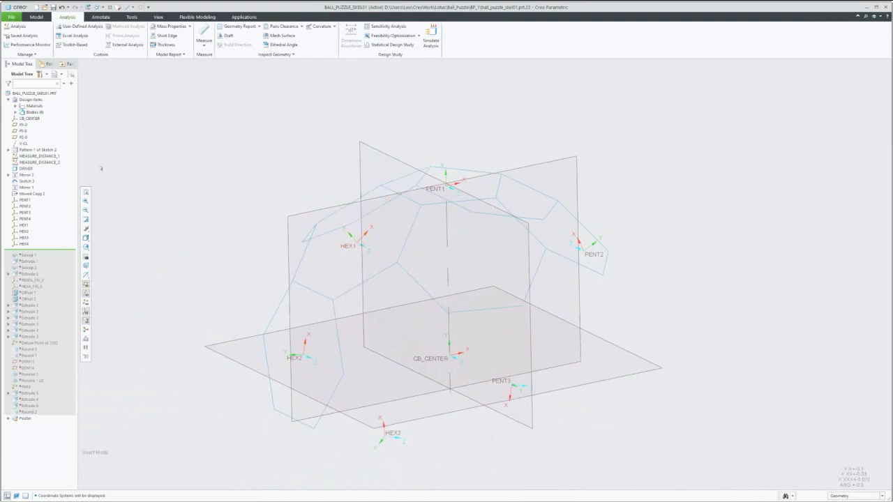
- Open Sketch 3 in its 2D orientation to examine its points and construction circle, then cancel and restore the default model orientation
{"action": "left_click", "coordinate": [25, 181]}
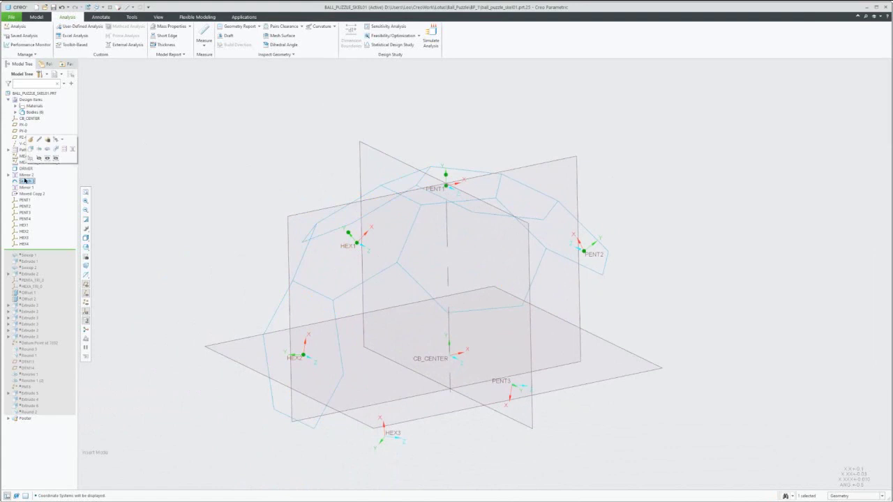
{"action": "left_click", "coordinate": [30, 140]}
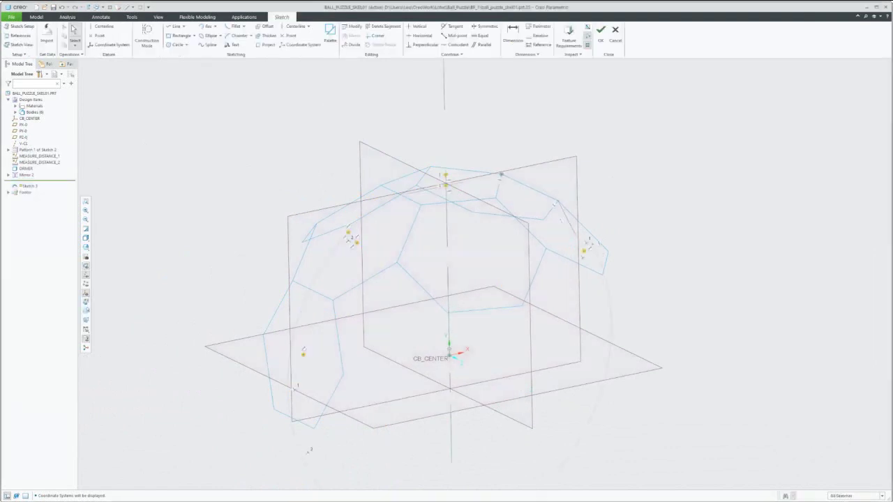
{"action": "left_click", "coordinate": [85, 299]}
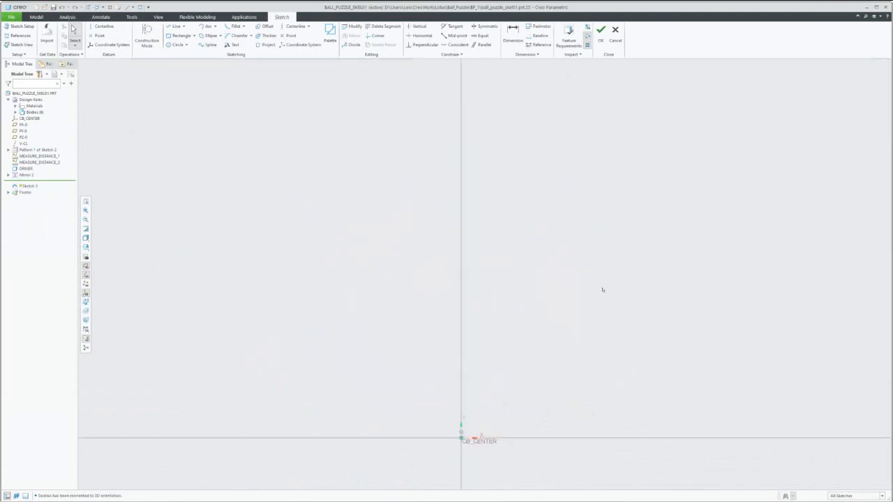
{"action": "scroll", "coordinate": [603, 289], "scroll_direction": "down", "scroll_amount": 5}
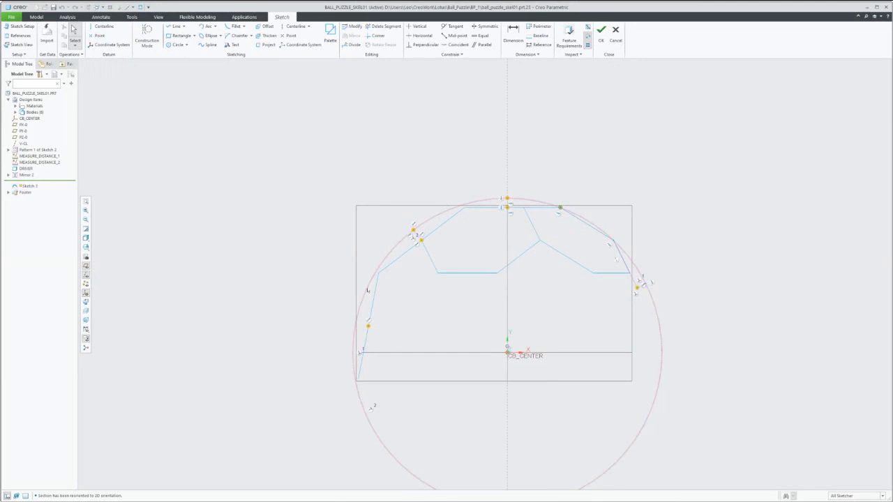
{"action": "scroll", "coordinate": [335, 328], "scroll_direction": "up", "scroll_amount": 1}
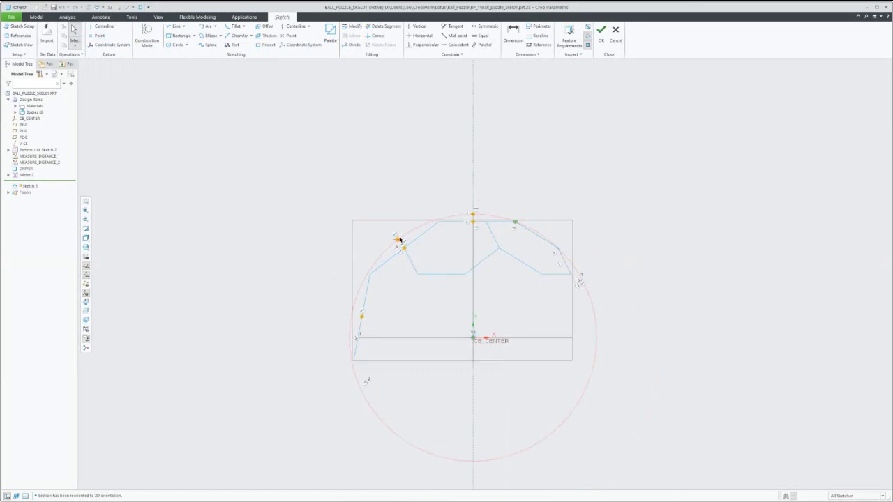
{"action": "scroll", "coordinate": [397, 239], "scroll_direction": "down", "scroll_amount": 1}
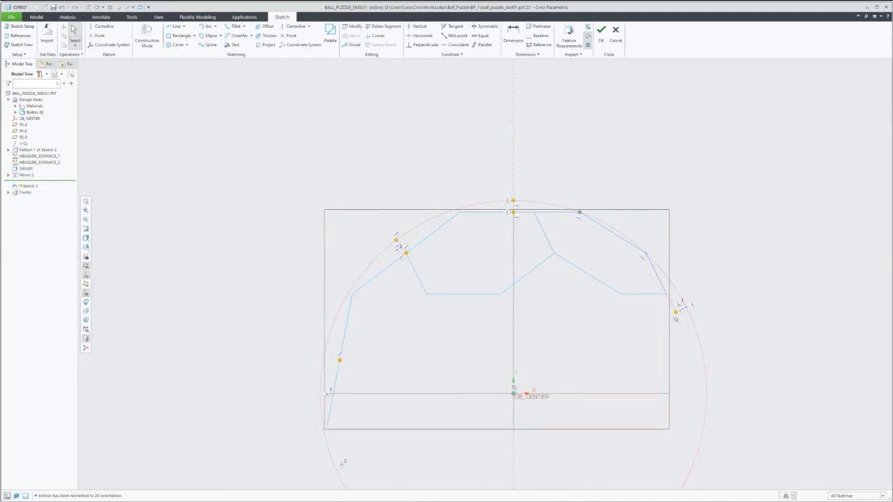
{"action": "scroll", "coordinate": [683, 309], "scroll_direction": "up", "scroll_amount": 2}
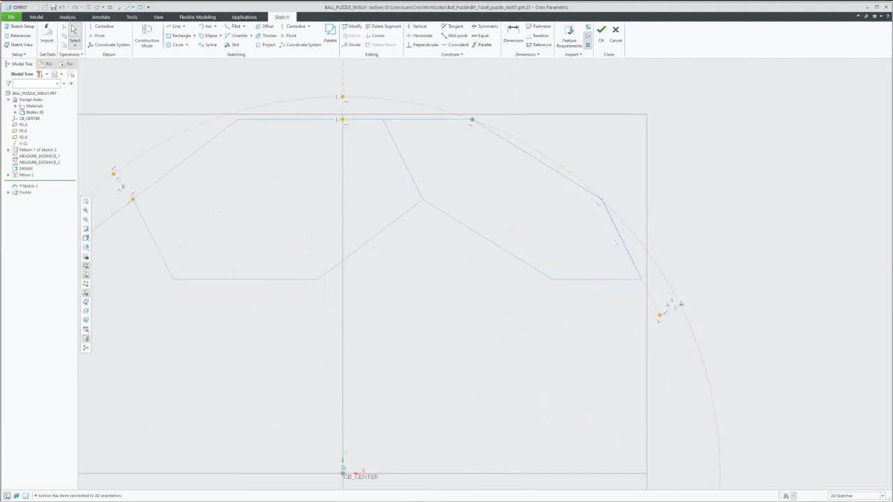
{"action": "scroll", "coordinate": [582, 210], "scroll_direction": "down", "scroll_amount": 5}
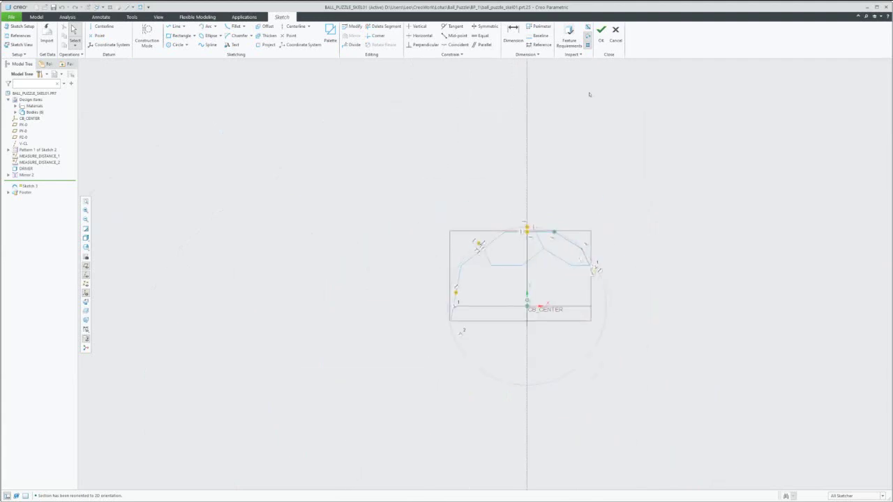
{"action": "left_click", "coordinate": [617, 33]}
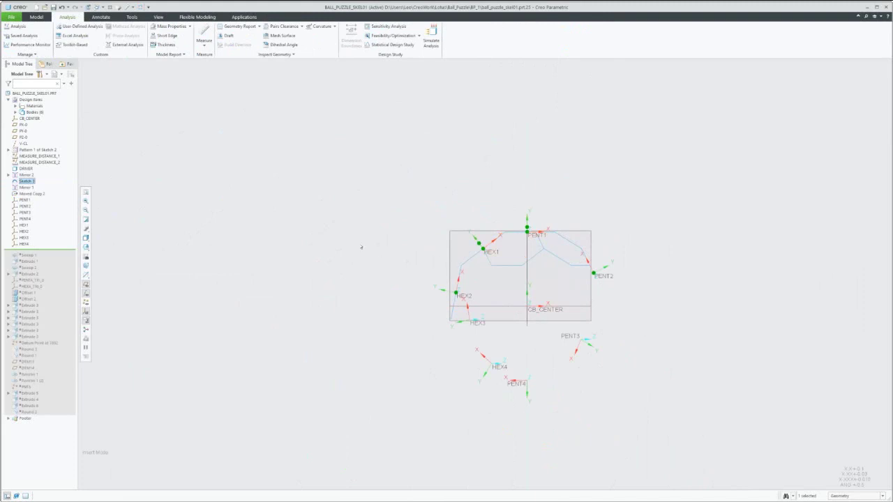
{"action": "key", "text": "ctrl+d"}
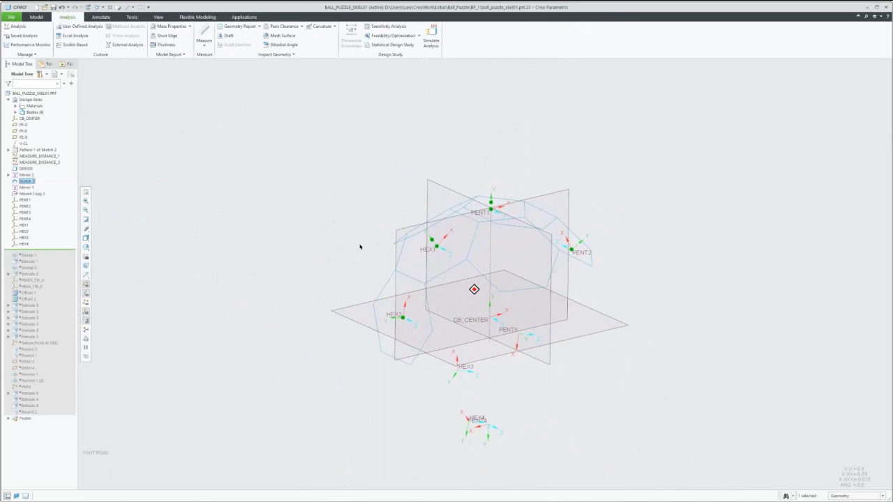
- Examine the position and orientation of the PENT and HEX coordinate systems around the ball, highlighting the PENT ones individually
{"action": "left_click", "coordinate": [25, 200]}
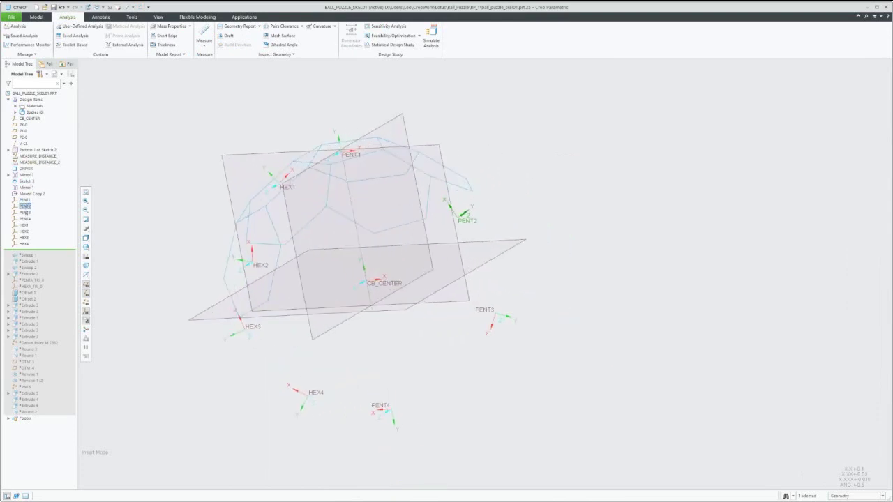
{"action": "left_click", "coordinate": [26, 213]}
{"action": "mouse_move", "coordinate": [534, 309]}
{"action": "middle_mouse_down"}
{"action": "mouse_move", "coordinate": [507, 261]}
{"action": "mouse_move", "coordinate": [503, 280]}
{"action": "mouse_move", "coordinate": [527, 283]}
{"action": "middle_mouse_up"}
{"action": "middle_click_drag", "start_coordinate": [350, 248], "coordinate": [366, 255]}
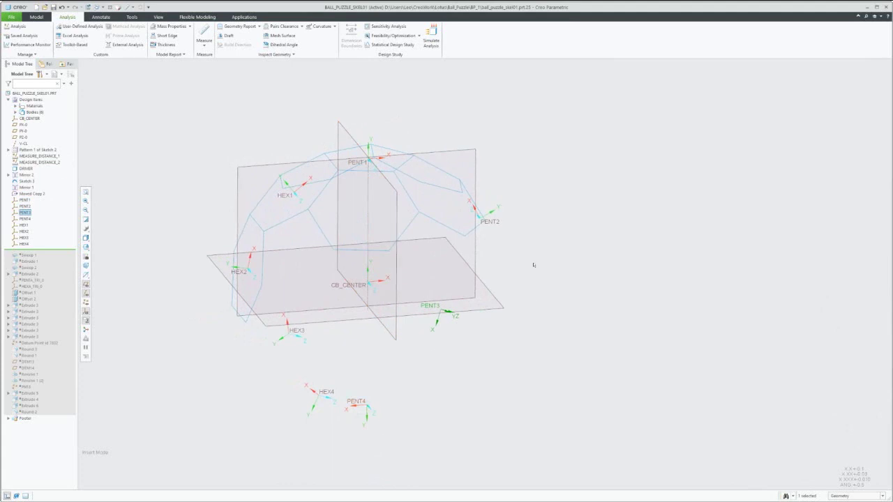
{"action": "middle_click_drag", "start_coordinate": [534, 265], "coordinate": [477, 230]}
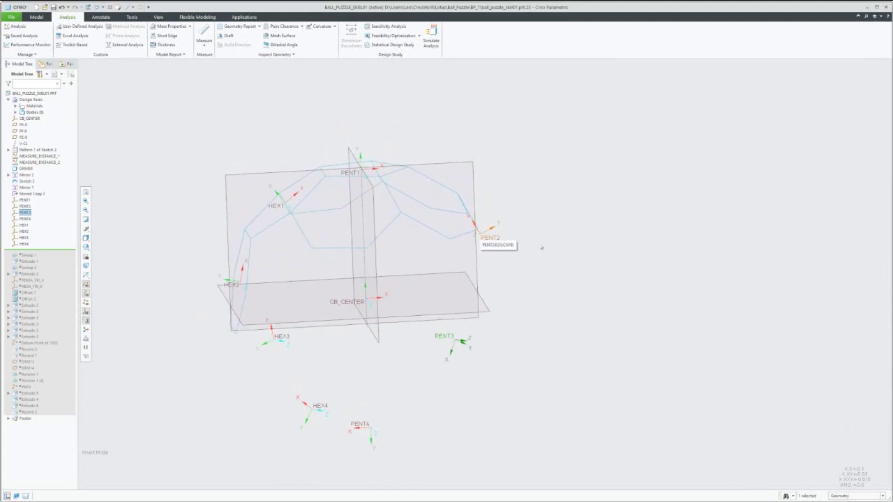
{"action": "mouse_move", "coordinate": [463, 342]}
{"action": "middle_mouse_down"}
{"action": "mouse_move", "coordinate": [472, 324]}
{"action": "mouse_move", "coordinate": [265, 222]}
{"action": "middle_mouse_up"}
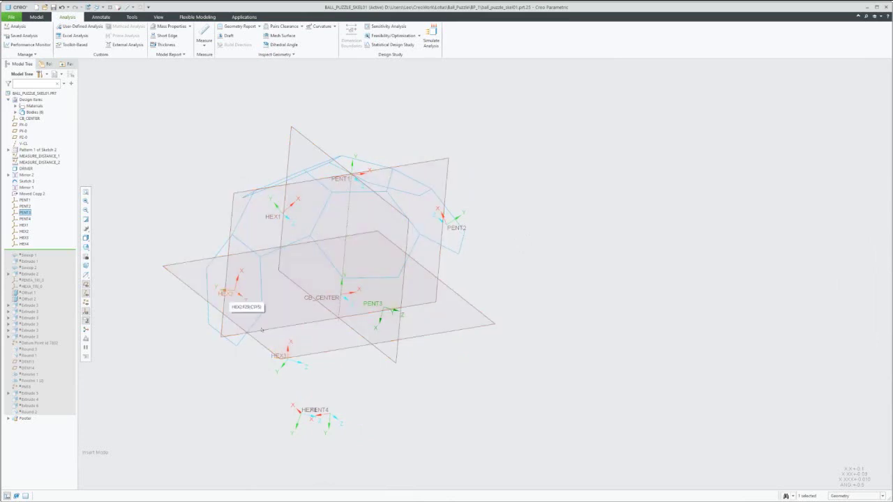
{"action": "middle_click_drag", "start_coordinate": [229, 293], "coordinate": [299, 351]}
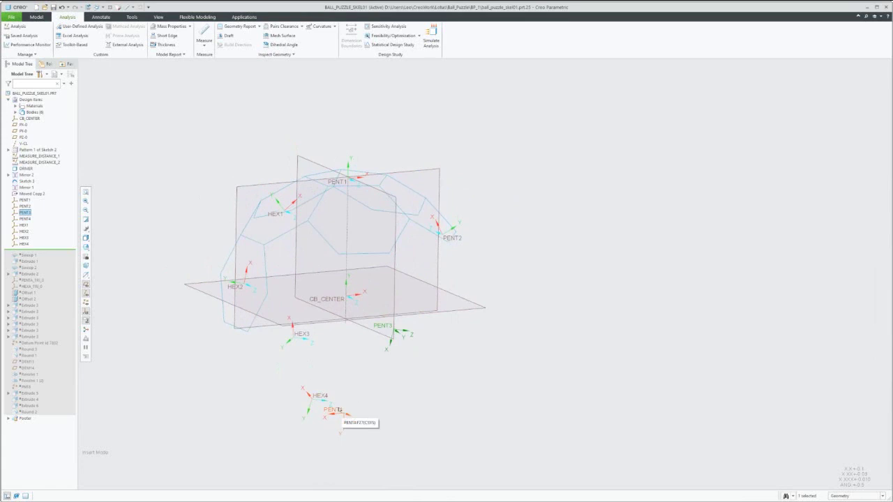
{"action": "middle_click_drag", "start_coordinate": [327, 265], "coordinate": [364, 263]}
{"action": "left_click", "coordinate": [178, 271]}
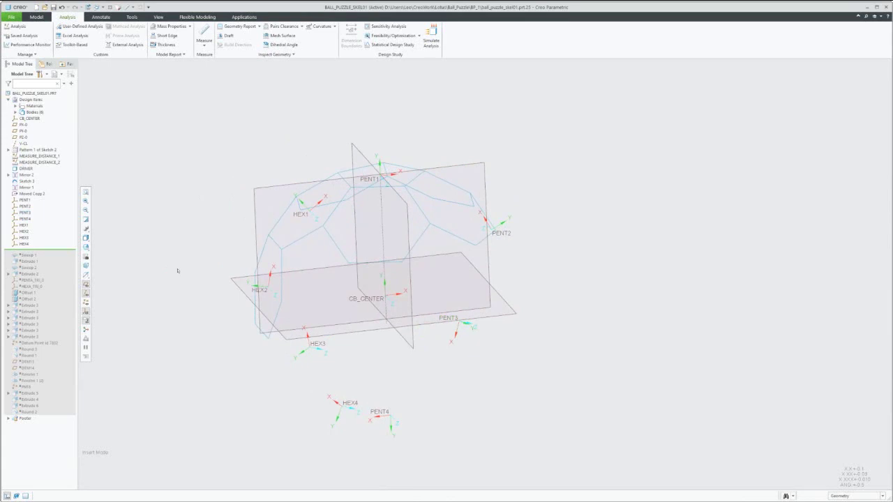
{"action": "middle_click_drag", "start_coordinate": [365, 263], "coordinate": [361, 263]}
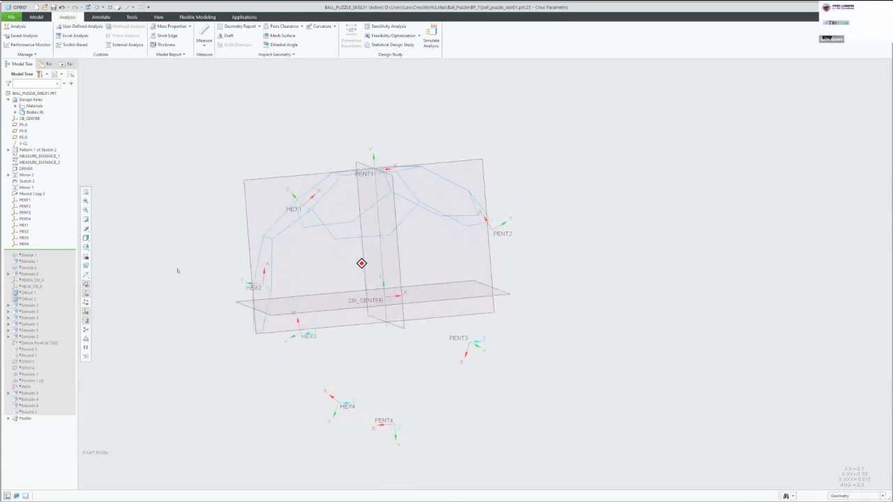
{"action": "middle_click_drag", "start_coordinate": [177, 271], "coordinate": [178, 270]}
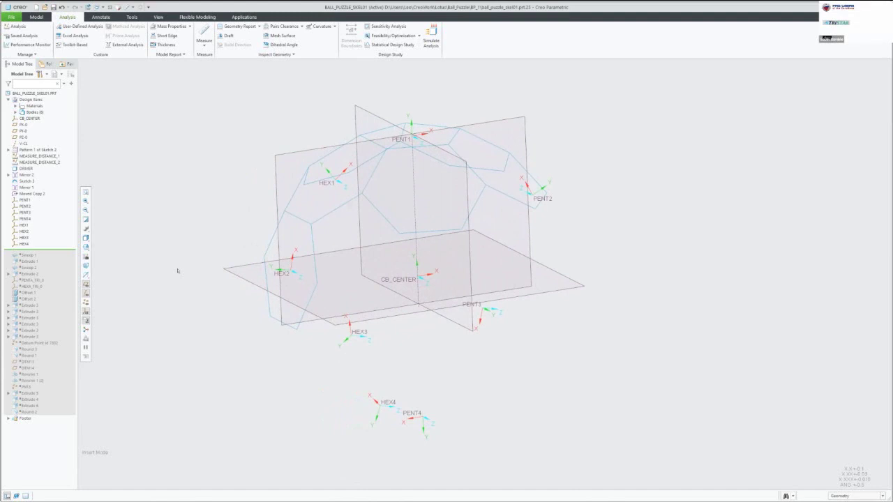
{"action": "middle_click_drag", "start_coordinate": [177, 271], "coordinate": [177, 270]}
- Highlight Mirror 2, Sketch 3, Mirror 1 and Moved Copy 2 in turn to examine the geometry each one contributes
{"action": "left_click", "coordinate": [25, 176]}
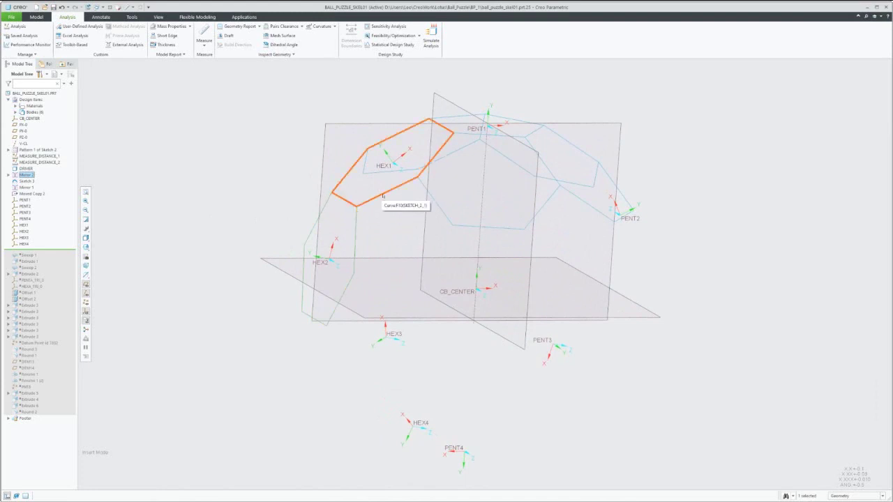
{"action": "mouse_move", "coordinate": [356, 236]}
{"action": "middle_mouse_down"}
{"action": "mouse_move", "coordinate": [363, 243]}
{"action": "mouse_move", "coordinate": [311, 213]}
{"action": "middle_mouse_up"}
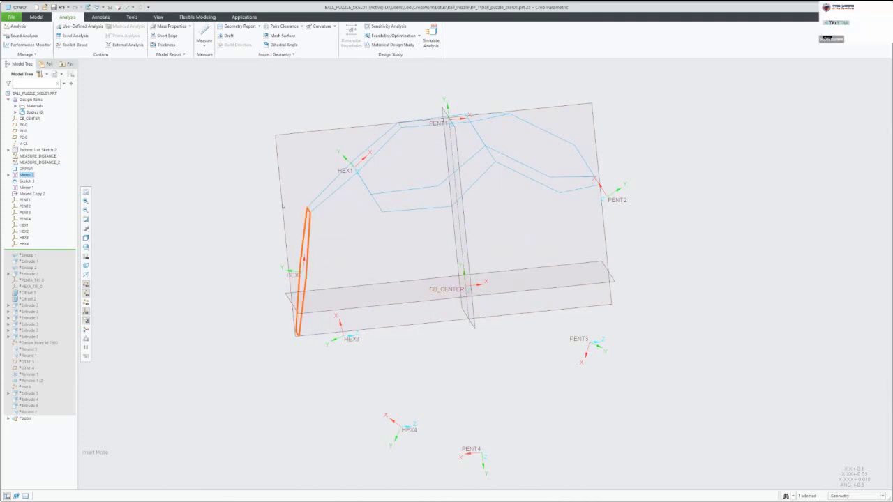
{"action": "left_click", "coordinate": [28, 180]}
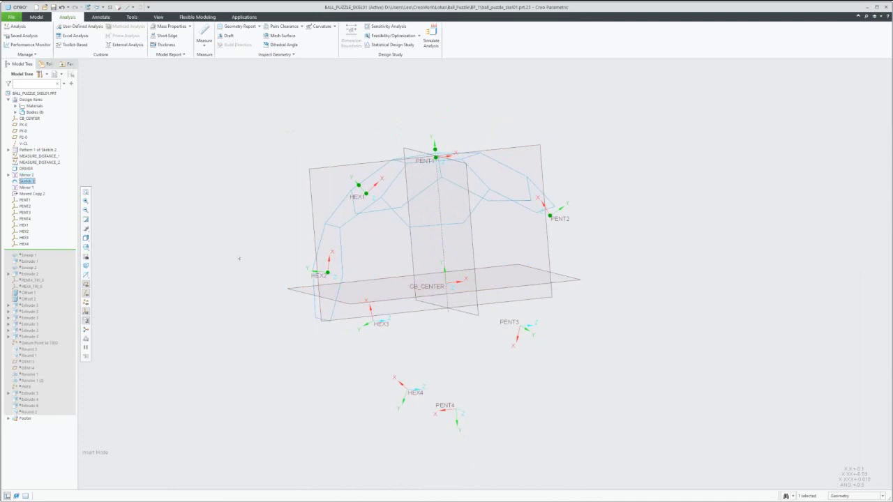
{"action": "left_click", "coordinate": [26, 187]}
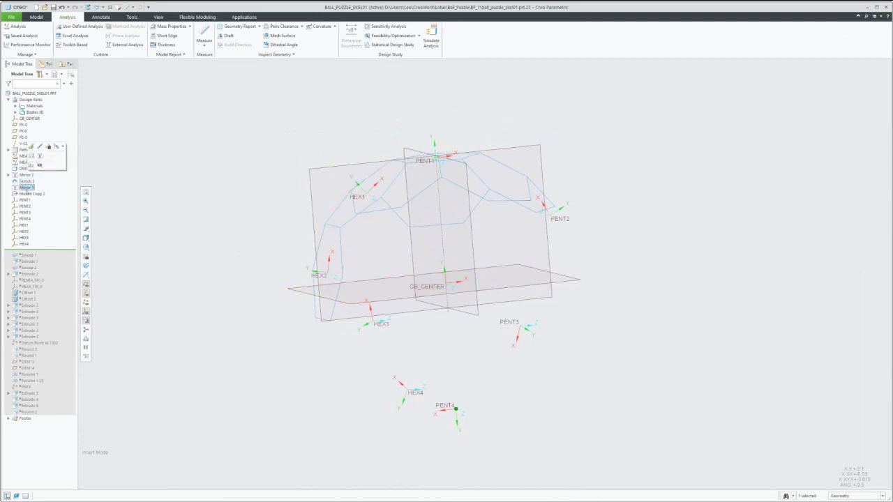
{"action": "left_click", "coordinate": [28, 195]}
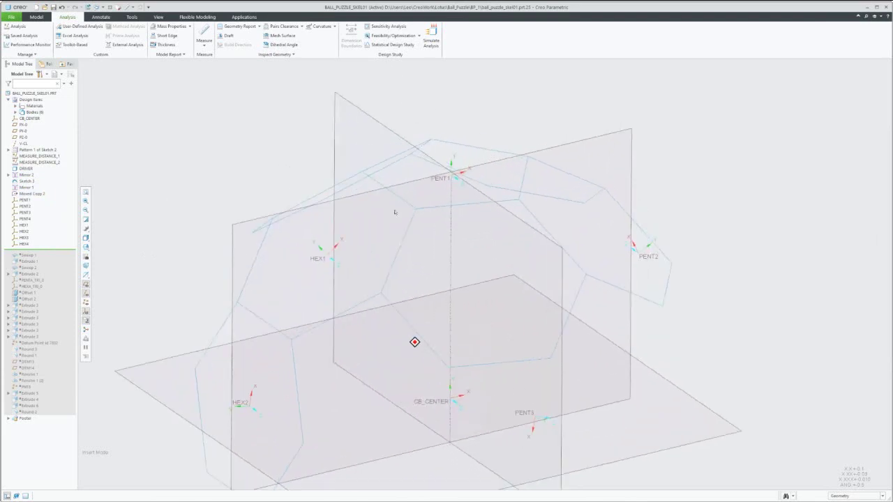
- Move the insertion point below Sweep 1 to resume it, and open its definition to examine the origin trajectory
{"action": "middle_click_drag", "start_coordinate": [395, 213], "coordinate": [274, 268]}
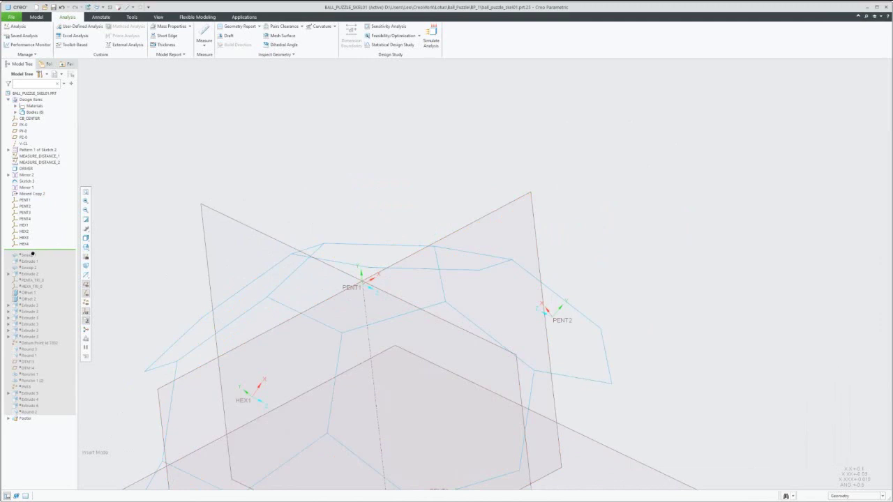
{"action": "left_click_drag", "start_coordinate": [34, 256], "coordinate": [32, 256]}
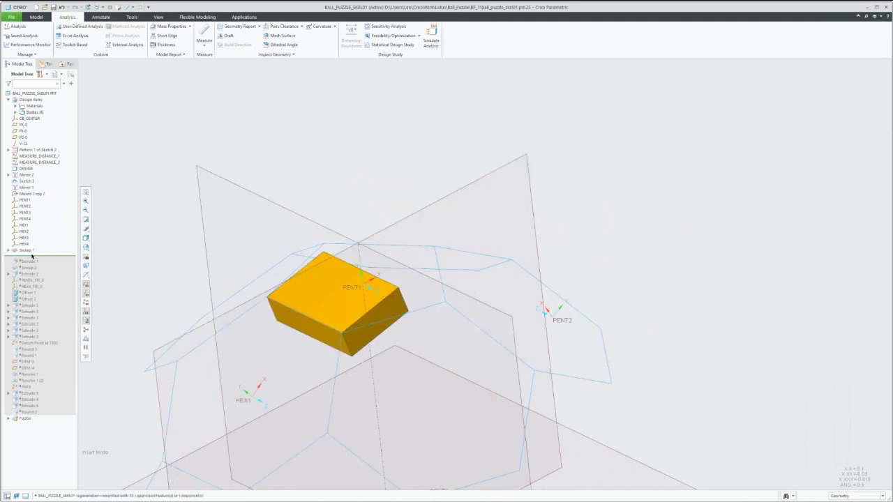
{"action": "left_click", "coordinate": [25, 250]}
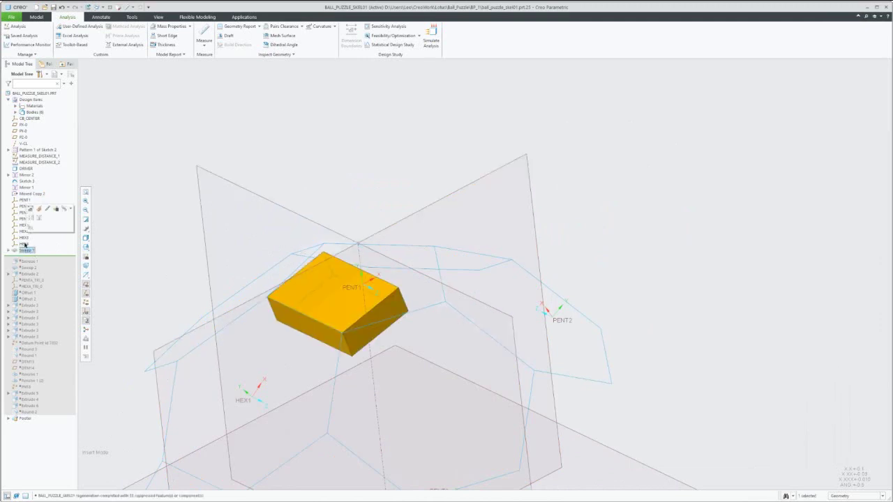
{"action": "left_click", "coordinate": [39, 209]}
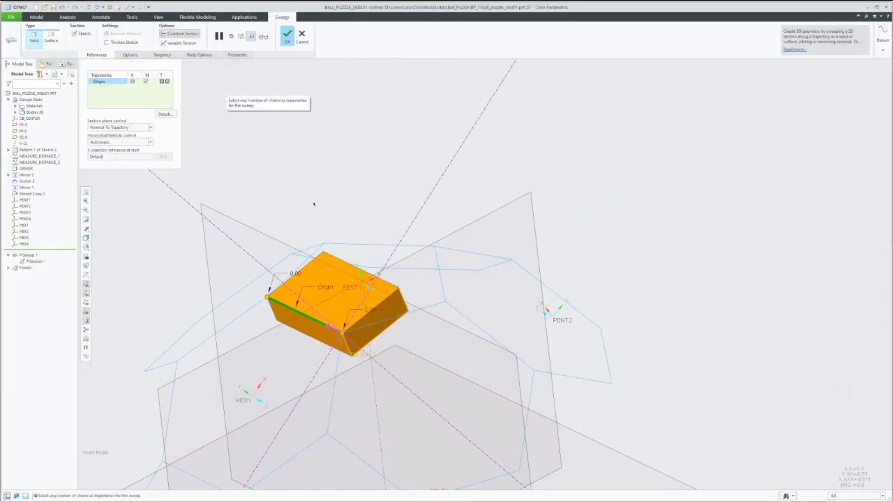
{"action": "left_click", "coordinate": [282, 307]}
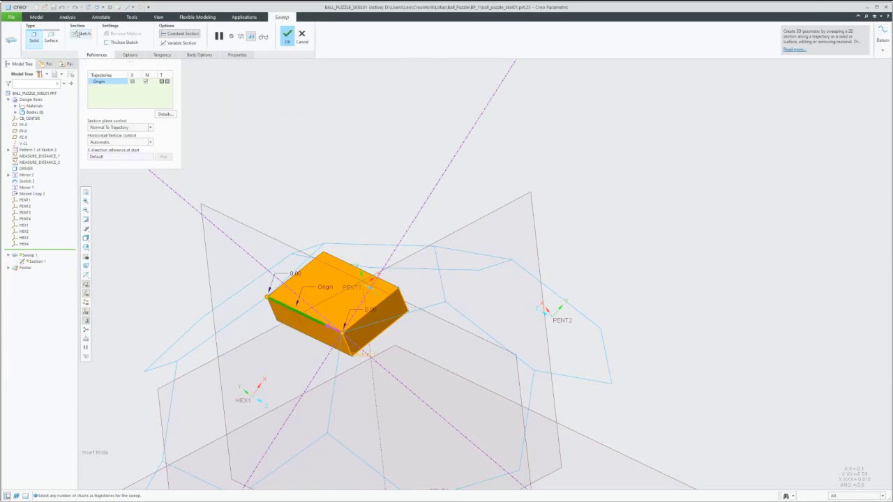
- Examine the sweep's rectangular section sketch in 2D and in perspective to the trajectory, then close the sketch and cancel the sweep redefinition
{"action": "left_click", "coordinate": [80, 34]}
{"action": "mouse_move", "coordinate": [318, 145]}
{"action": "middle_mouse_down"}
{"action": "mouse_move", "coordinate": [353, 461]}
{"action": "mouse_move", "coordinate": [457, 443]}
{"action": "middle_mouse_up"}
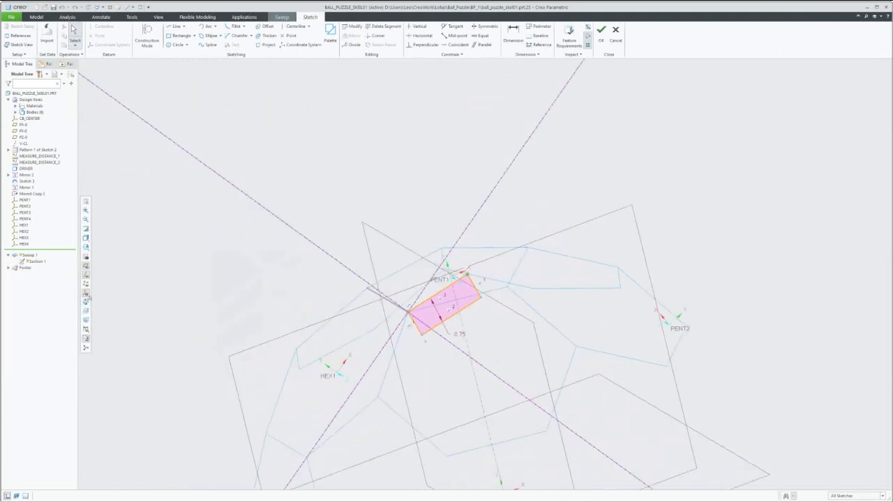
{"action": "left_click", "coordinate": [86, 298]}
{"action": "scroll", "coordinate": [433, 244], "scroll_direction": "up", "scroll_amount": 2}
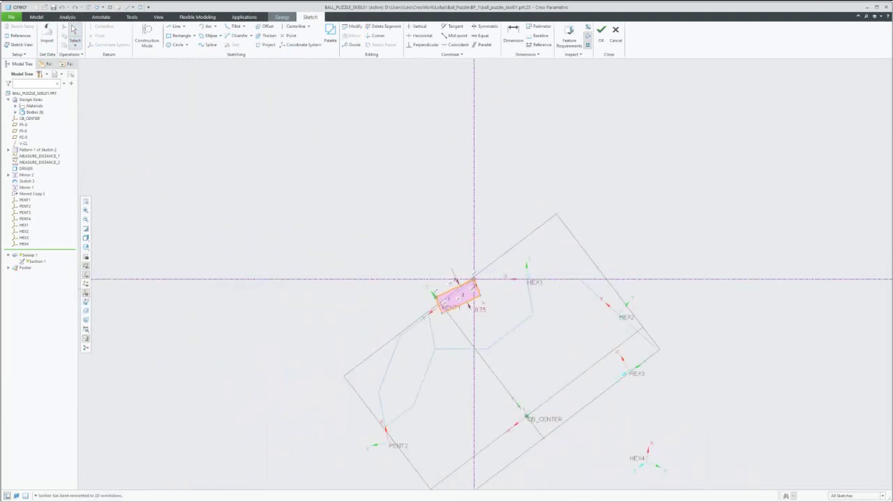
{"action": "scroll", "coordinate": [453, 276], "scroll_direction": "down", "scroll_amount": 3}
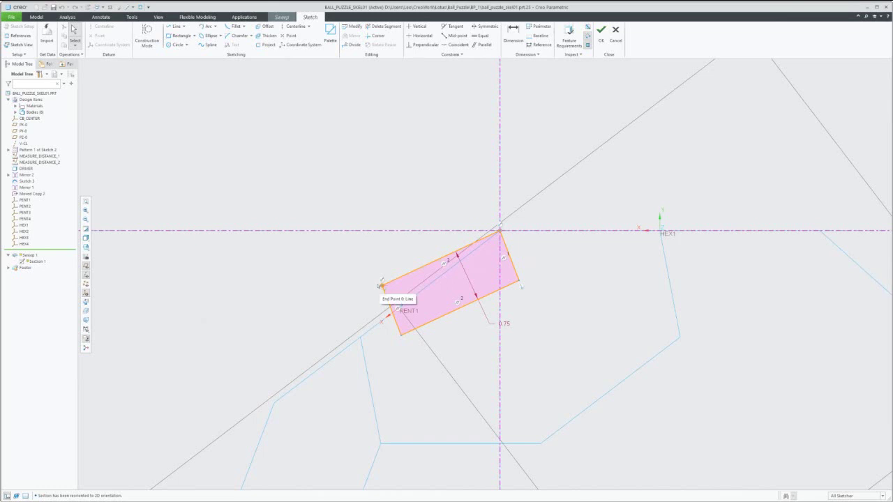
{"action": "middle_click_drag", "start_coordinate": [379, 286], "coordinate": [379, 286]}
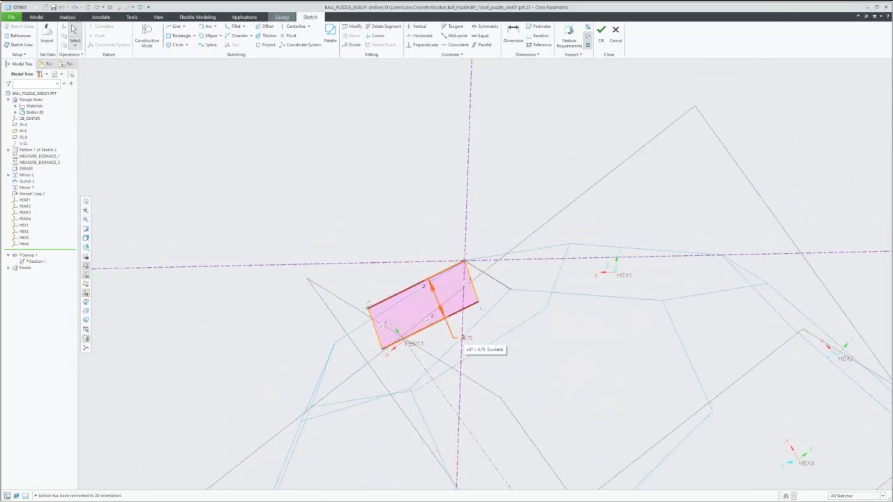
{"action": "left_click", "coordinate": [598, 31]}
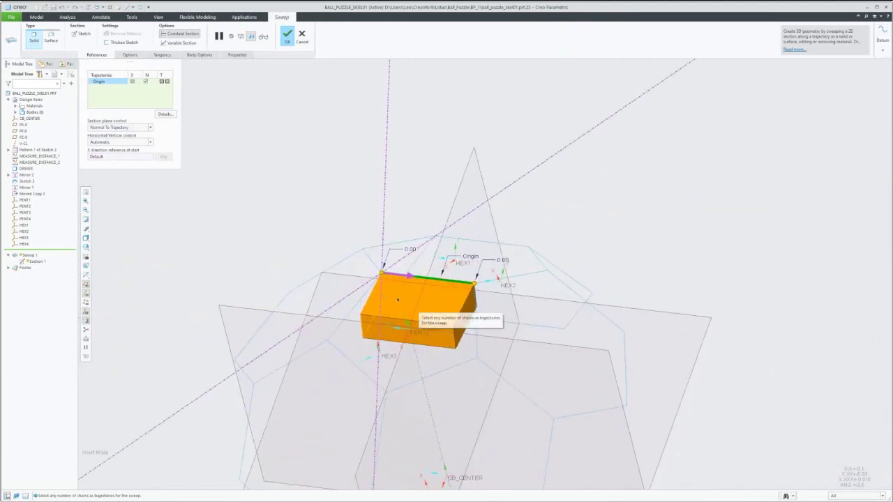
{"action": "middle_click_drag", "start_coordinate": [486, 274], "coordinate": [242, 217]}
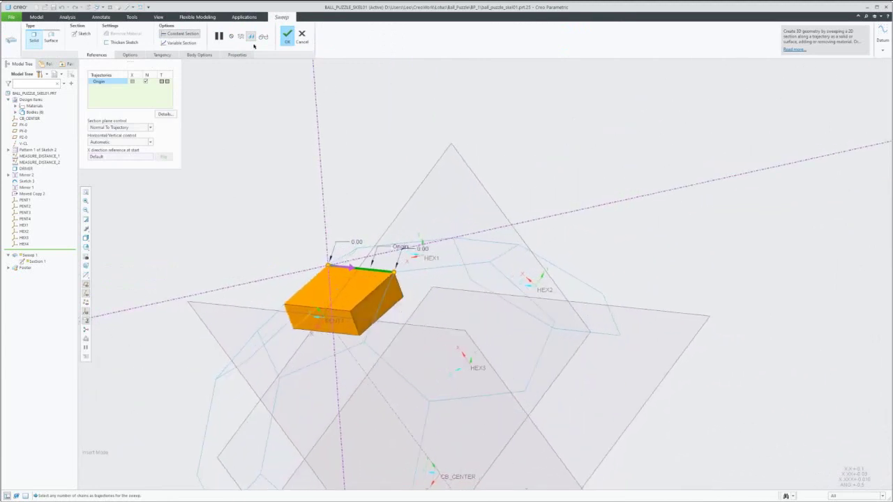
{"action": "left_click", "coordinate": [302, 36]}
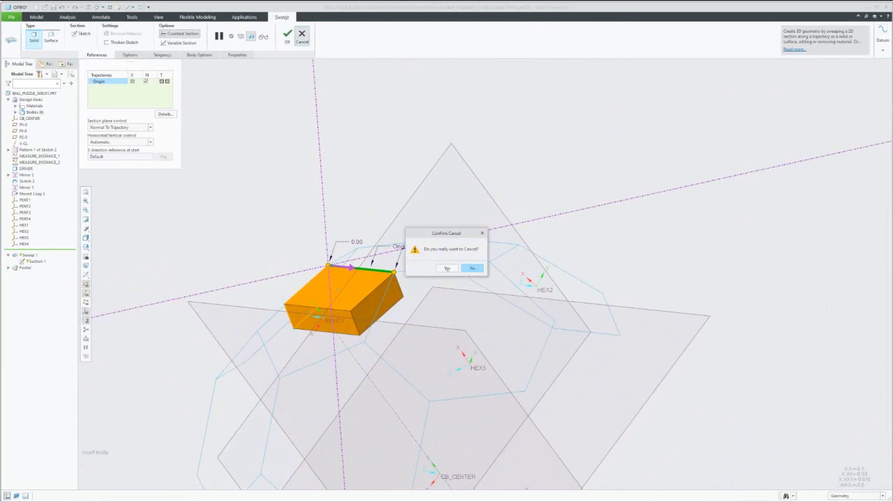
{"action": "left_click", "coordinate": [447, 269]}
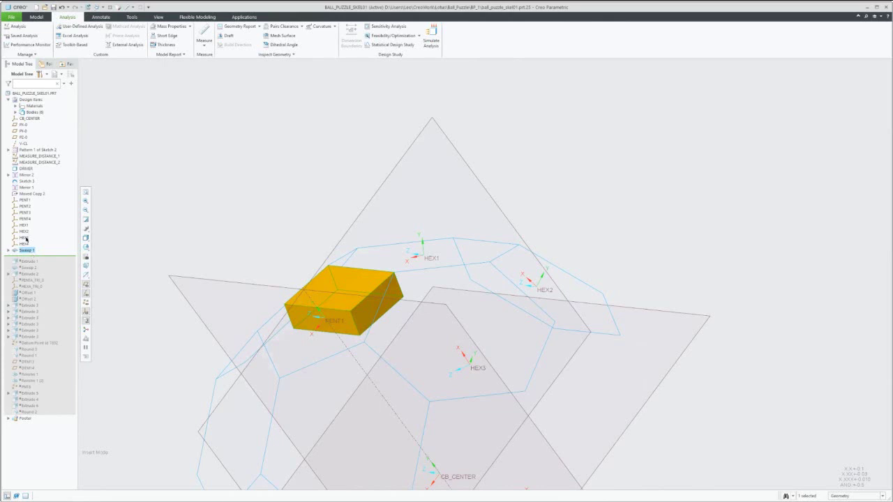
- Move the insertion point below Extrude 1 to resume the cut, and examine the triangular piece from several sides
{"action": "left_click", "coordinate": [22, 238]}
{"action": "left_click", "coordinate": [29, 251]}
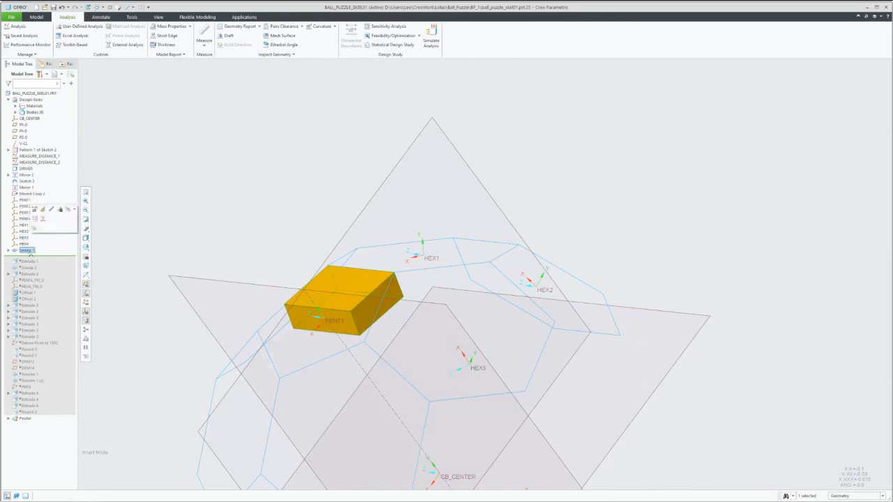
{"action": "left_click", "coordinate": [28, 261]}
{"action": "left_click_drag", "start_coordinate": [28, 261], "coordinate": [28, 263]}
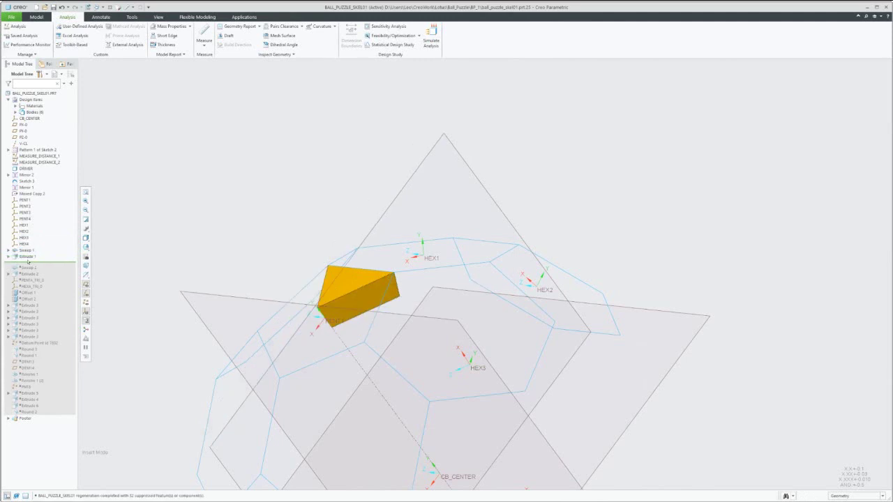
{"action": "middle_click_drag", "start_coordinate": [485, 275], "coordinate": [517, 345]}
{"action": "mouse_move", "coordinate": [323, 270]}
{"action": "middle_mouse_down"}
{"action": "mouse_move", "coordinate": [243, 297]}
{"action": "mouse_move", "coordinate": [356, 259]}
{"action": "middle_mouse_up"}
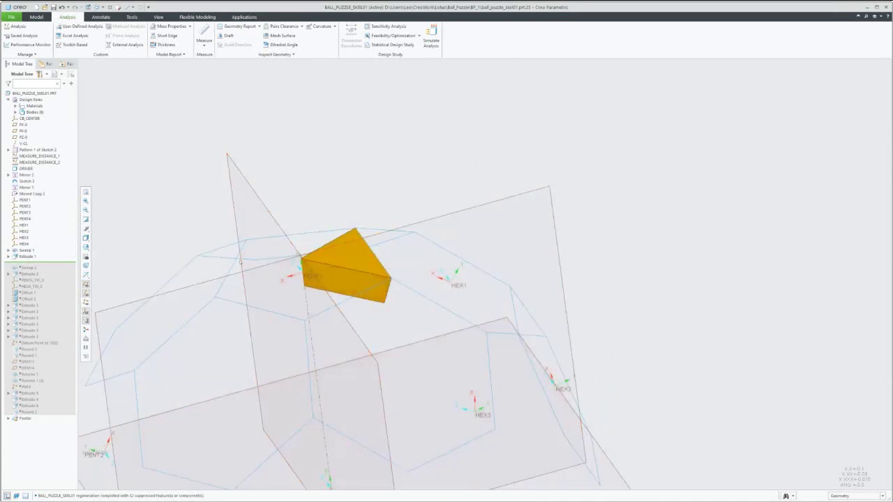
{"action": "mouse_move", "coordinate": [485, 273]}
{"action": "middle_mouse_down"}
{"action": "mouse_move", "coordinate": [390, 281]}
{"action": "mouse_move", "coordinate": [350, 319]}
{"action": "mouse_move", "coordinate": [360, 317]}
{"action": "mouse_move", "coordinate": [174, 140]}
{"action": "mouse_move", "coordinate": [204, 206]}
{"action": "middle_mouse_up"}
- Open the definition of Extrude 1 to check which body it cuts, expand the list of bodies, and close the definition
{"action": "left_click", "coordinate": [27, 256]}
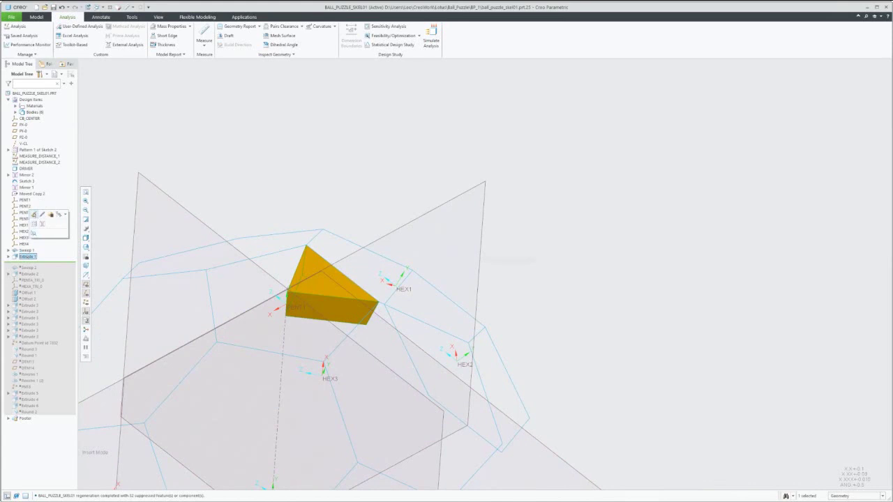
{"action": "left_click", "coordinate": [41, 216]}
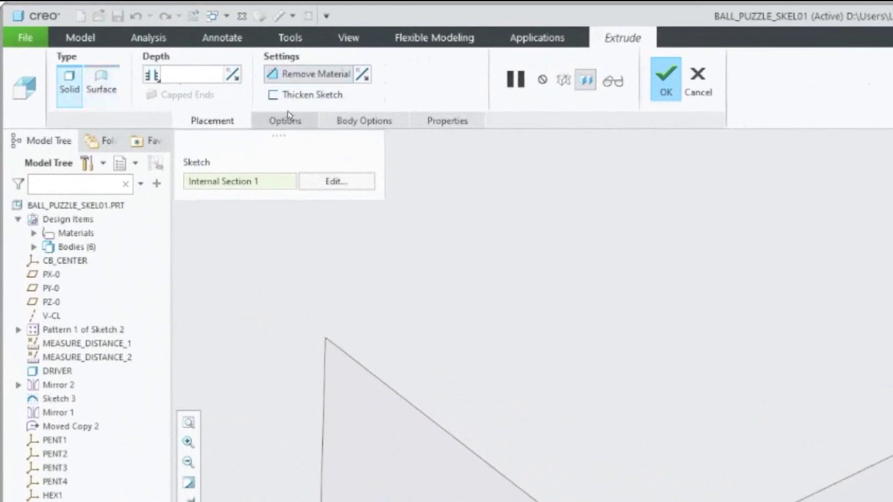
{"action": "left_click", "coordinate": [382, 122]}
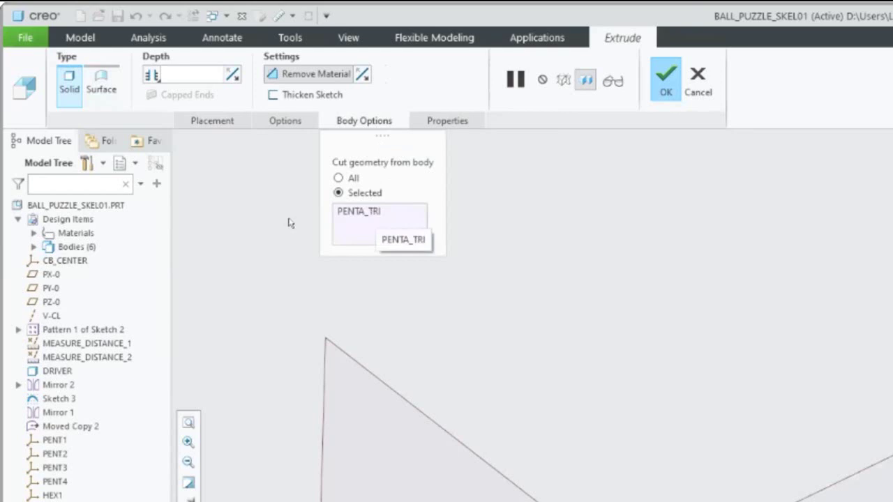
{"action": "left_click", "coordinate": [33, 247]}
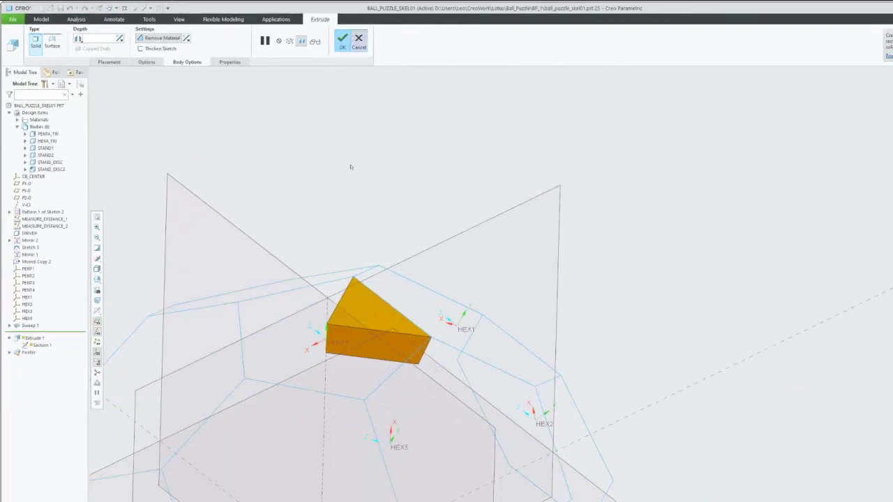
{"action": "middle_click", "coordinate": [350, 167]}
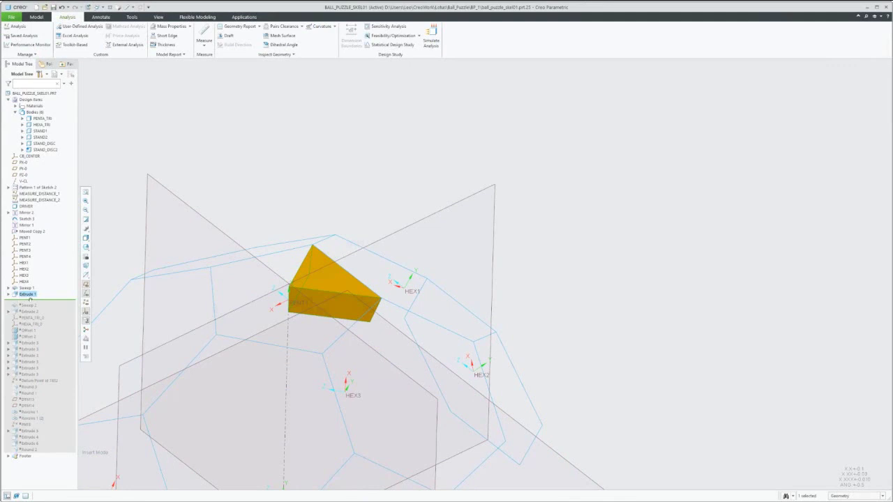
- Move the insertion point below Sweep 2 to resume it, and examine the second swept solid beside the first piece
{"action": "left_click", "coordinate": [28, 305]}
{"action": "left_click_drag", "start_coordinate": [28, 306], "coordinate": [28, 307]}
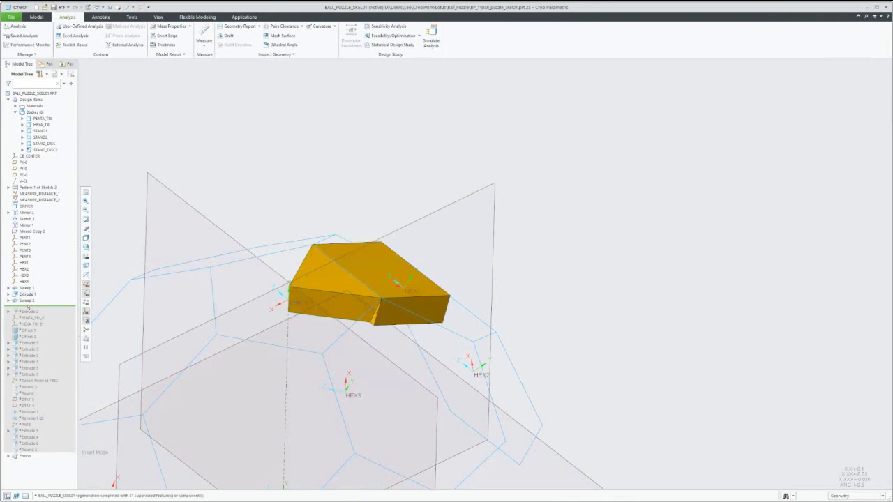
{"action": "left_click", "coordinate": [26, 300]}
{"action": "key", "text": "ctrl+d"}
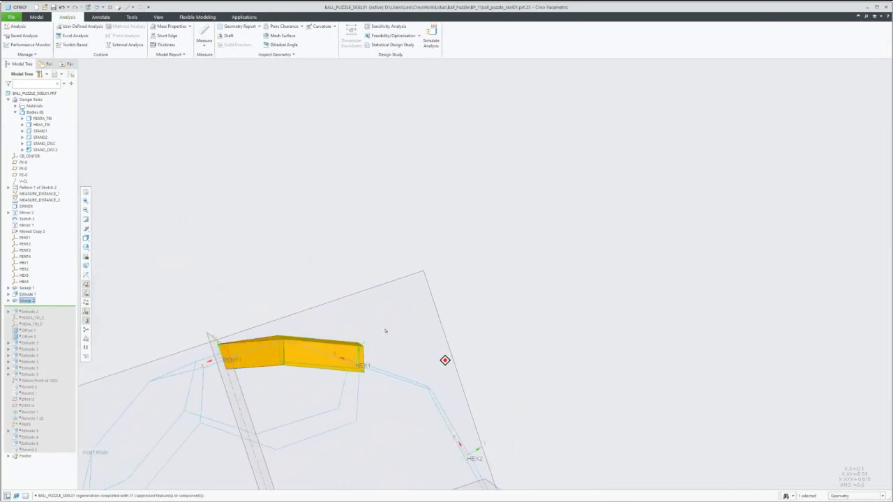
{"action": "middle_click_drag", "start_coordinate": [198, 334], "coordinate": [239, 343]}
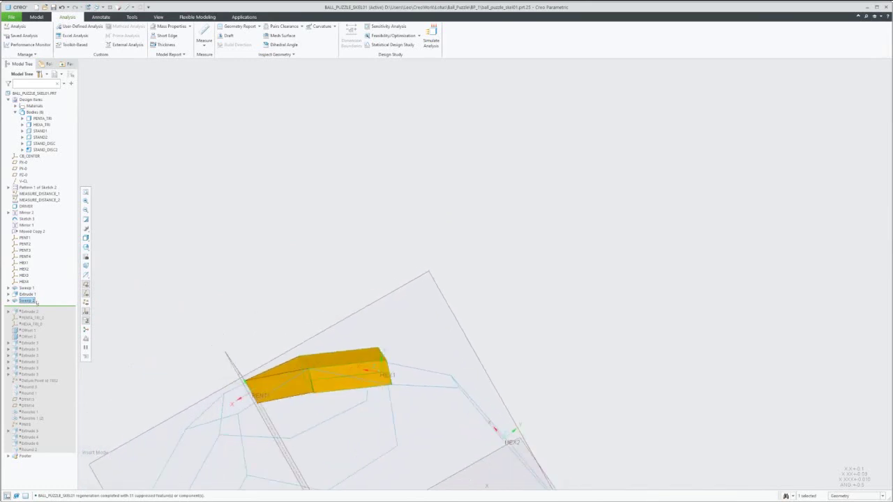
- Move the insertion point below Extrude 2 to resume it, check which body it cuts in its definition, and cancel the redefinition
{"action": "left_click_drag", "start_coordinate": [32, 306], "coordinate": [32, 312]}
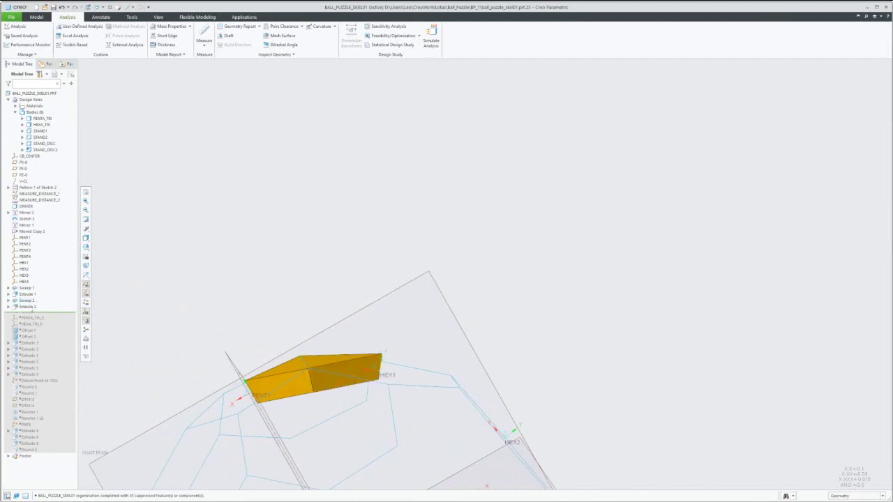
{"action": "left_click", "coordinate": [28, 307]}
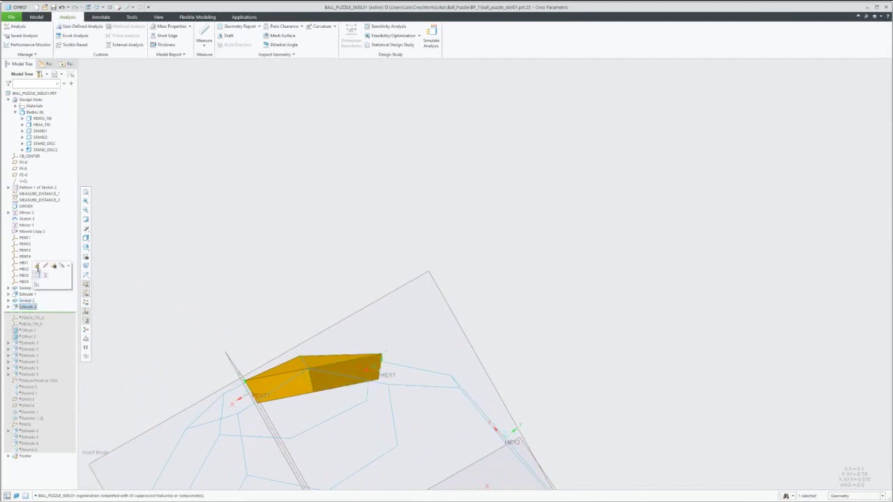
{"action": "left_click", "coordinate": [36, 265]}
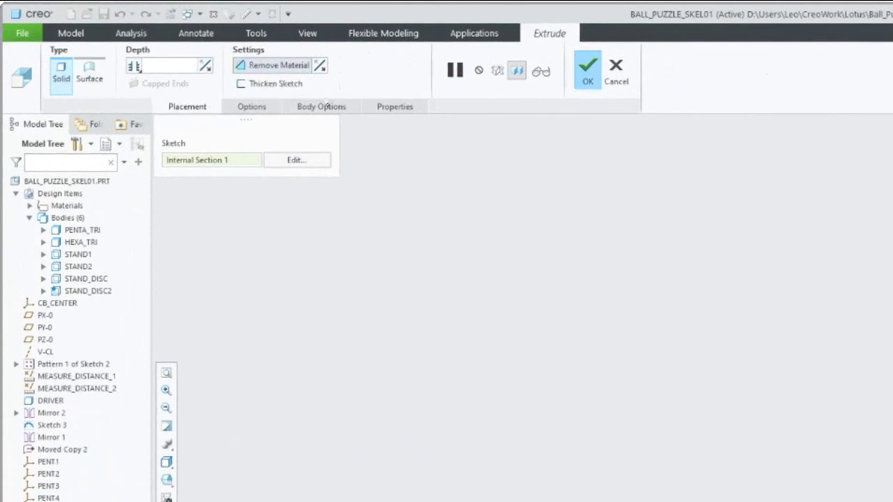
{"action": "left_click", "coordinate": [326, 108]}
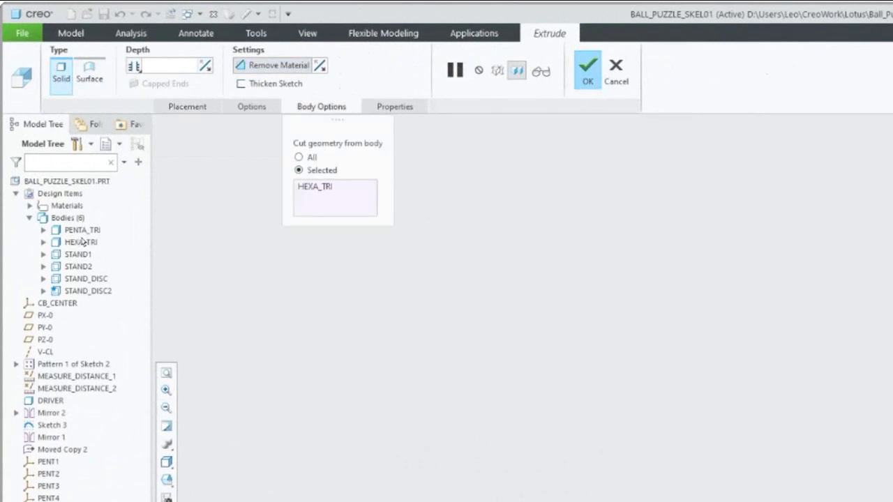
{"action": "left_click", "coordinate": [588, 70]}
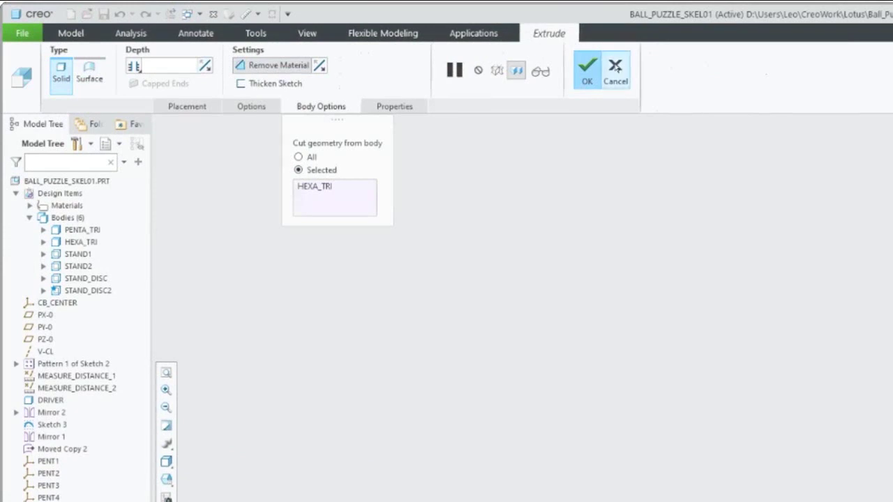
{"action": "left_click", "coordinate": [347, 287]}
- Hide the coordinate systems and datum planes, and examine the two triangular solids against the ball's wireframe curves
{"action": "middle_click_drag", "start_coordinate": [440, 334], "coordinate": [472, 347]}
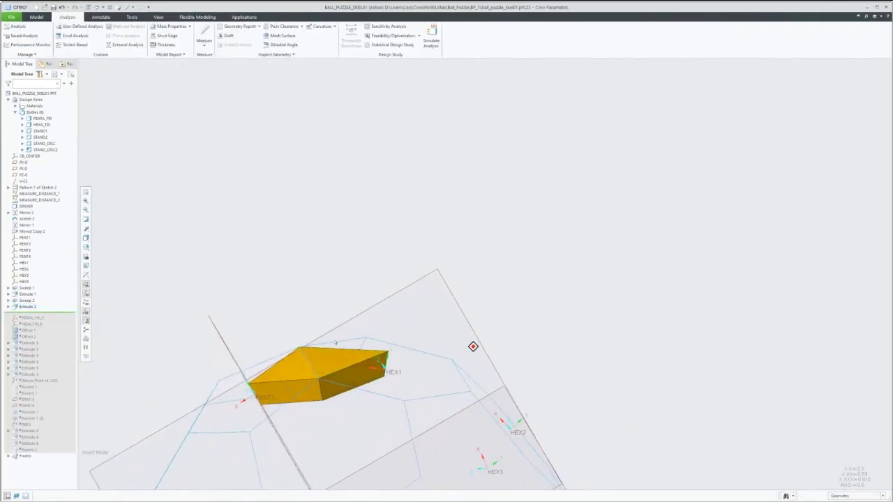
{"action": "scroll", "coordinate": [472, 347], "scroll_direction": "down", "scroll_amount": 1}
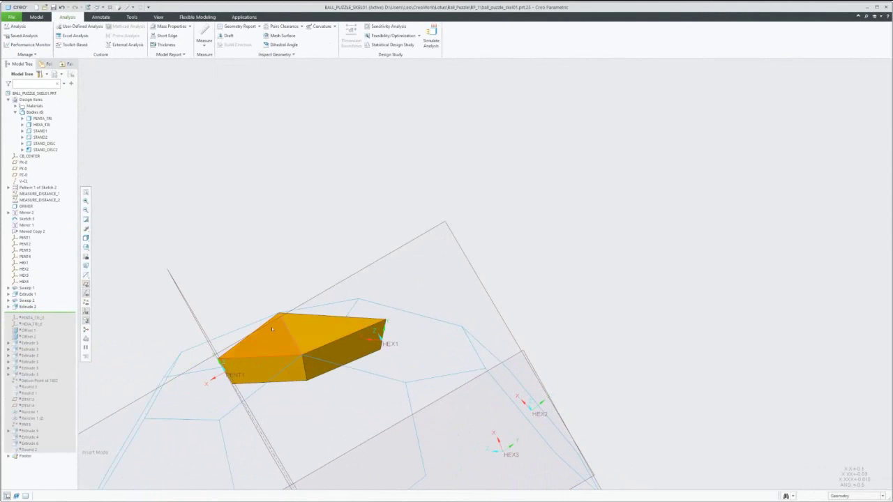
{"action": "mouse_move", "coordinate": [255, 199]}
{"action": "middle_mouse_down"}
{"action": "mouse_move", "coordinate": [216, 187]}
{"action": "mouse_move", "coordinate": [437, 200]}
{"action": "mouse_move", "coordinate": [308, 249]}
{"action": "mouse_move", "coordinate": [294, 238]}
{"action": "mouse_move", "coordinate": [323, 220]}
{"action": "middle_mouse_up"}
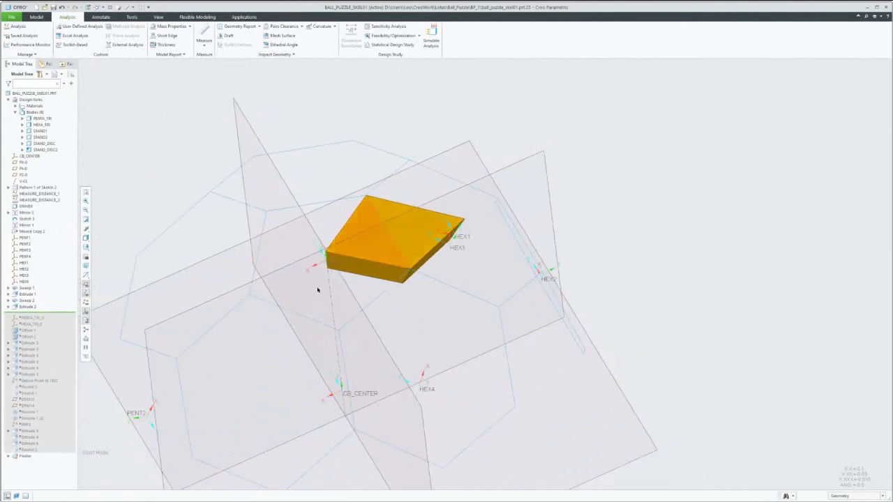
{"action": "left_click", "coordinate": [84, 312]}
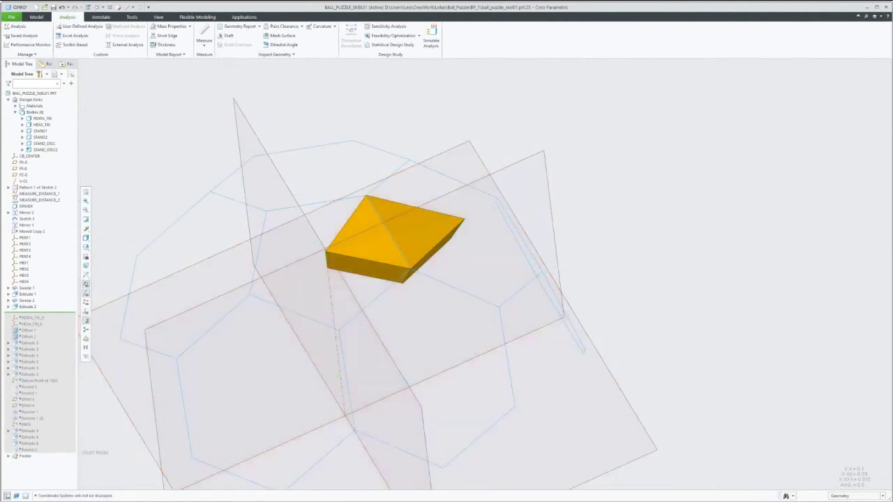
{"action": "left_click", "coordinate": [86, 284]}
{"action": "middle_click_drag", "start_coordinate": [279, 275], "coordinate": [307, 187]}
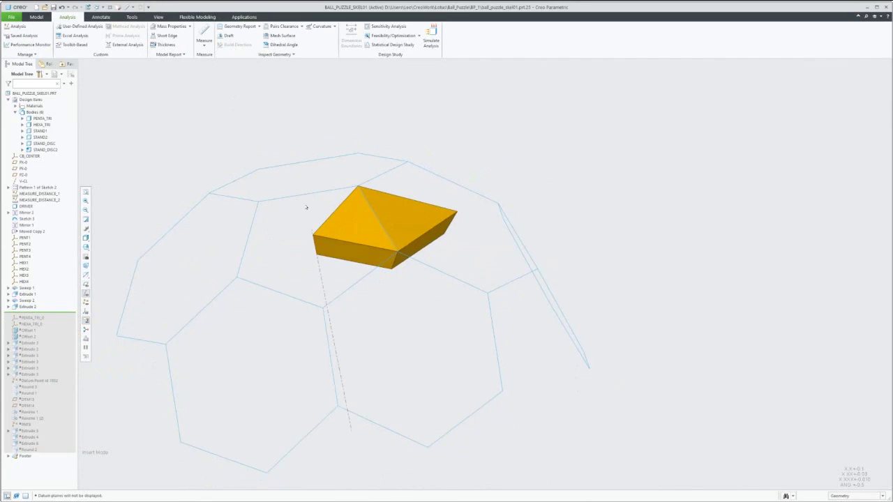
{"action": "middle_click_drag", "start_coordinate": [291, 283], "coordinate": [351, 228]}
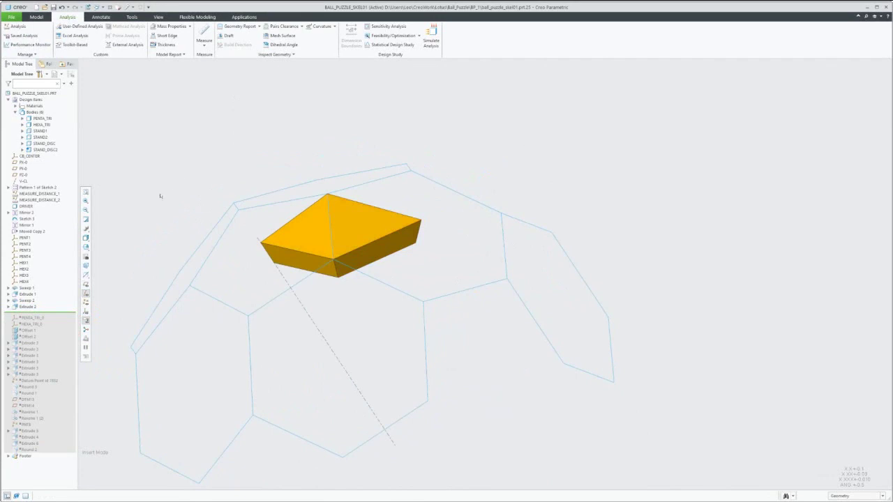
- Move the insertion point below HEXA_TRI_0 to resume the PENTA_TRI_0 and HEXA_TRI_0 coordinate systems, and show the coordinate systems
{"action": "middle_click_drag", "start_coordinate": [482, 288], "coordinate": [484, 287]}
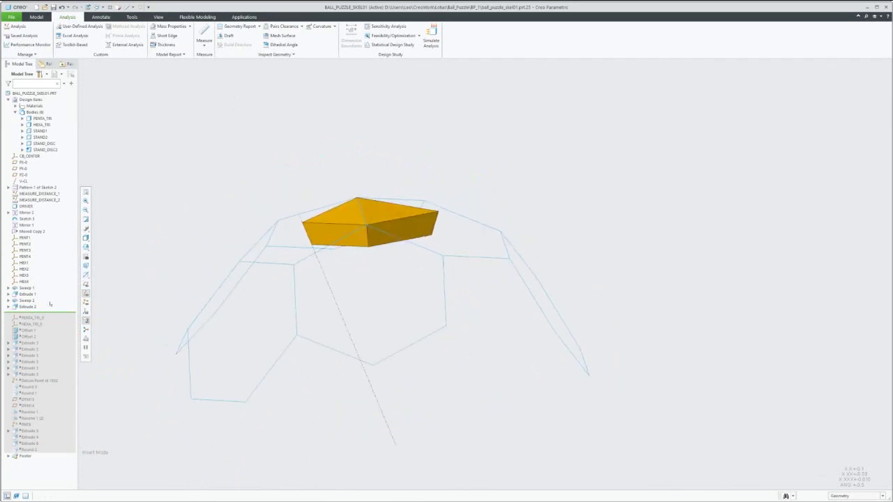
{"action": "left_click_drag", "start_coordinate": [32, 309], "coordinate": [30, 326]}
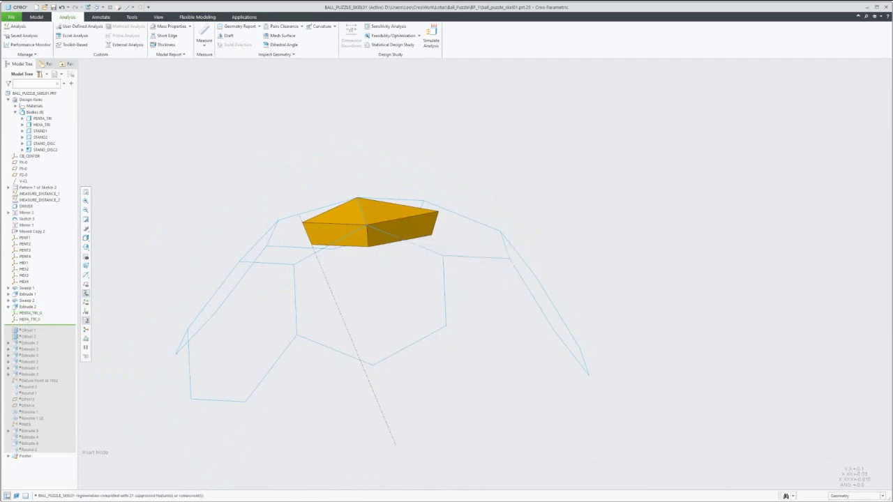
{"action": "left_click", "coordinate": [85, 301]}
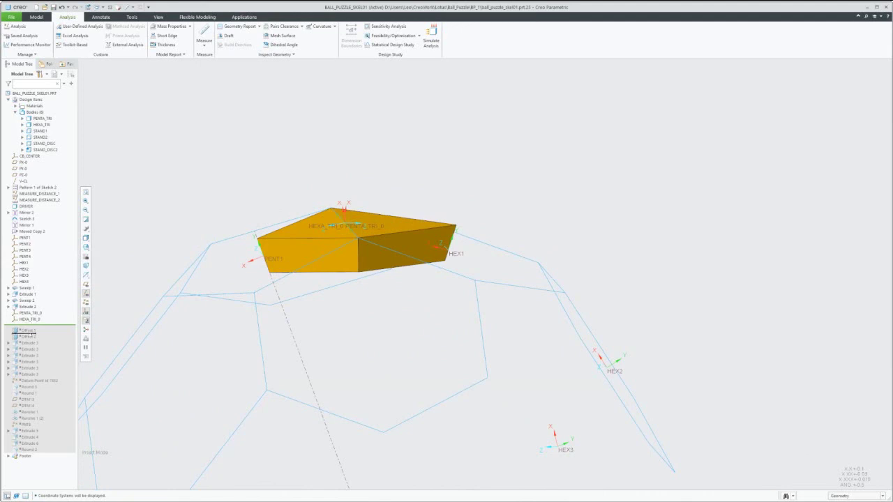
- Move the insertion point below Offset 2, and highlight both offset features to examine the gap between the two triangular bodies
{"action": "left_click_drag", "start_coordinate": [26, 337], "coordinate": [26, 338]}
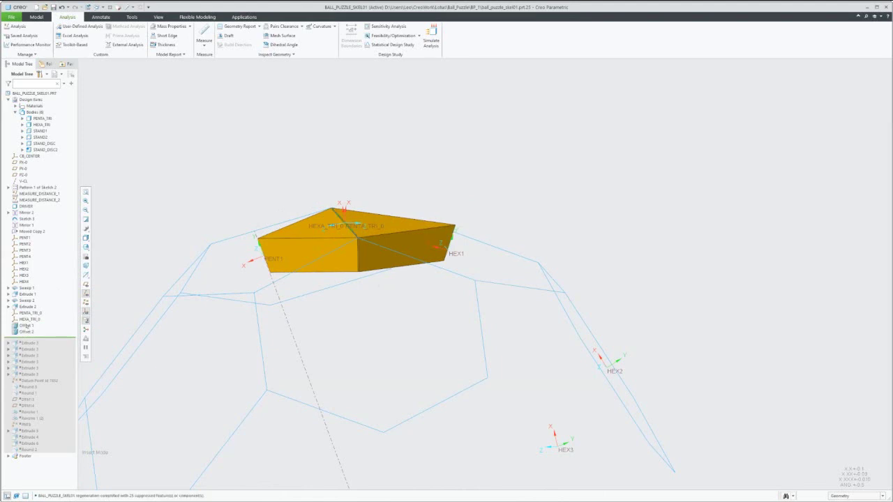
{"action": "left_click", "coordinate": [26, 326]}
{"action": "left_click", "coordinate": [26, 332]}
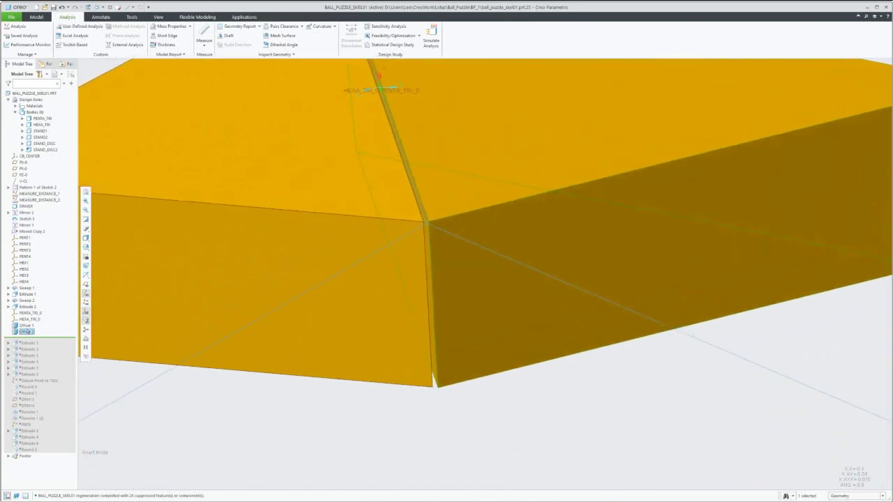
{"action": "left_click", "coordinate": [26, 325]}
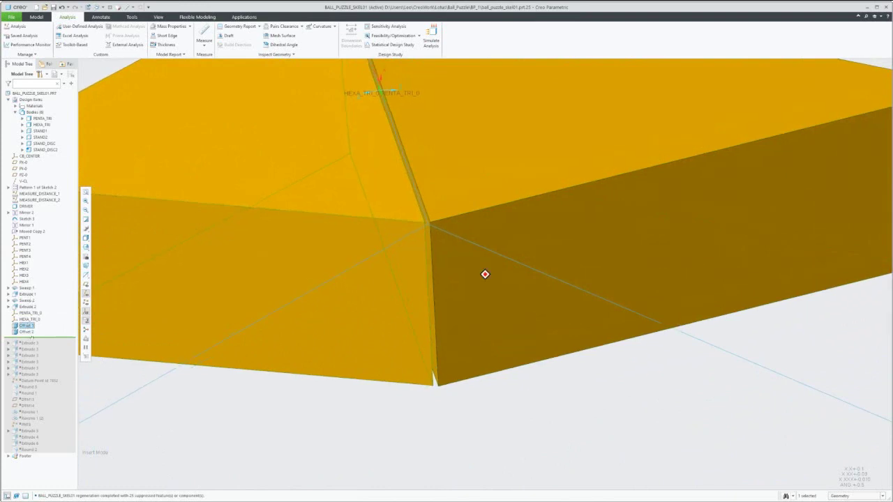
{"action": "left_click", "coordinate": [378, 147]}
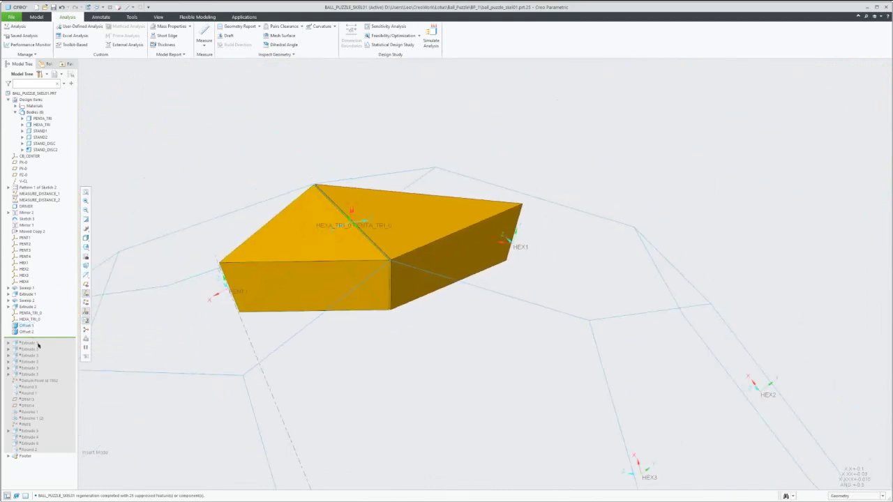
- Move the insertion point below the last Extrude 3 to resume the cuts, and examine the round holes in the triangles' side faces
{"action": "left_click_drag", "start_coordinate": [32, 337], "coordinate": [32, 375]}
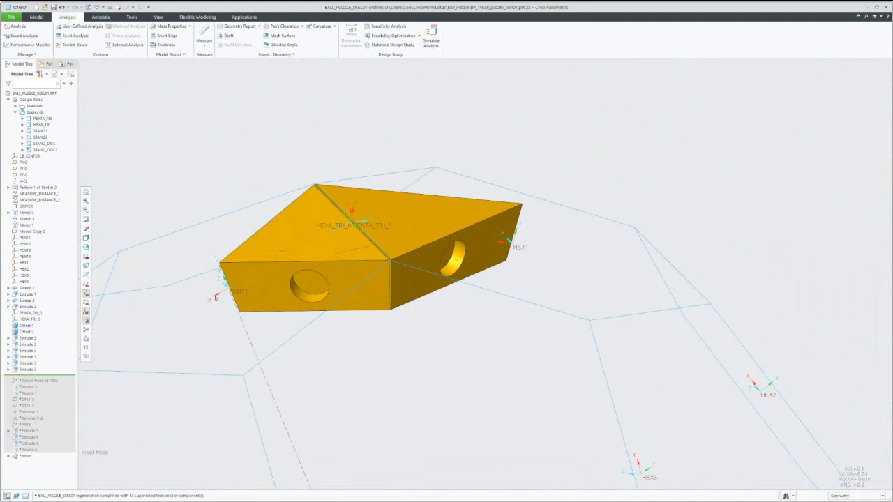
{"action": "mouse_move", "coordinate": [318, 293]}
{"action": "middle_mouse_down"}
{"action": "mouse_move", "coordinate": [377, 302]}
{"action": "mouse_move", "coordinate": [327, 293]}
{"action": "middle_mouse_up"}
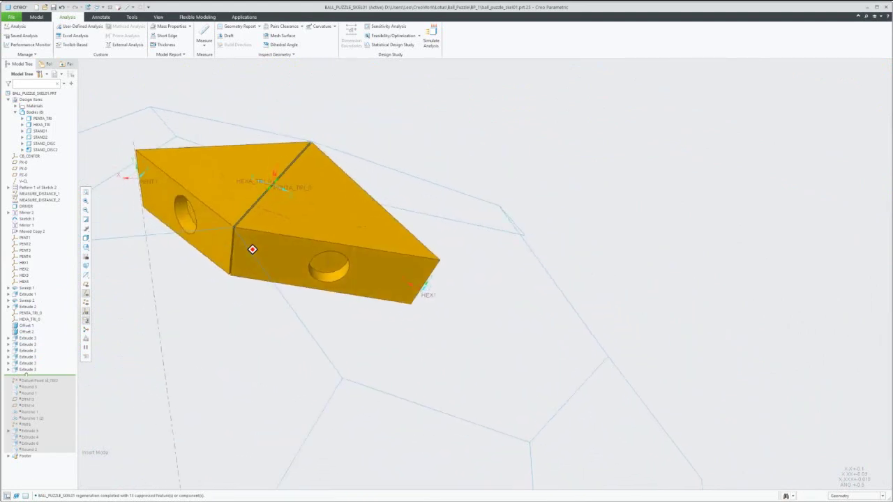
- Move the insertion point below Round 2 to resume the remaining features, and hide the coordinate systems to examine the stand bodies
{"action": "left_click_drag", "start_coordinate": [25, 377], "coordinate": [28, 451]}
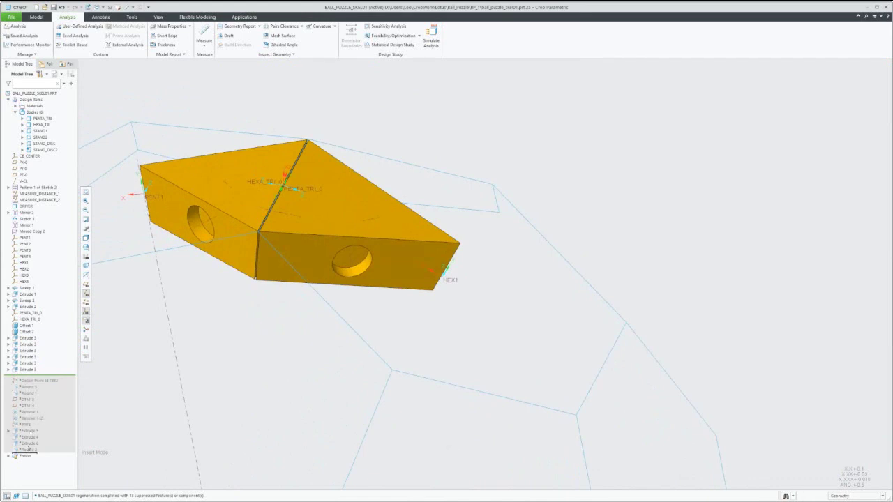
{"action": "scroll", "coordinate": [134, 340], "scroll_direction": "down", "scroll_amount": 5}
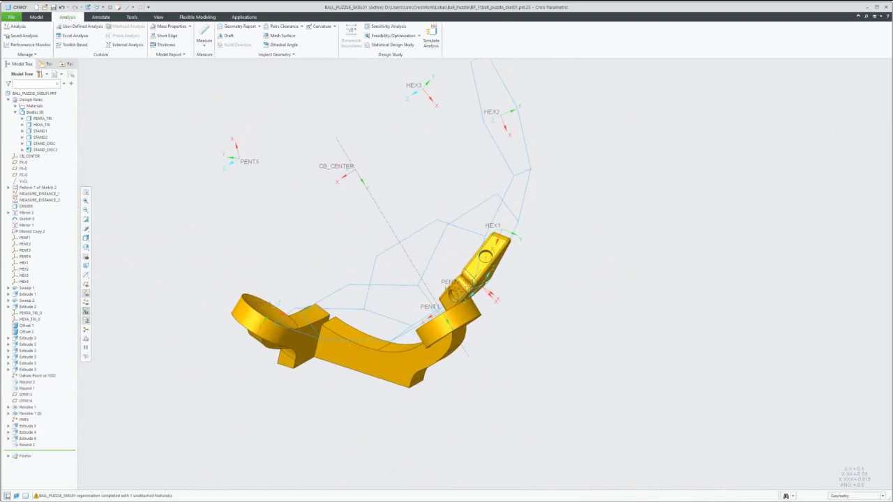
{"action": "left_click", "coordinate": [86, 311]}
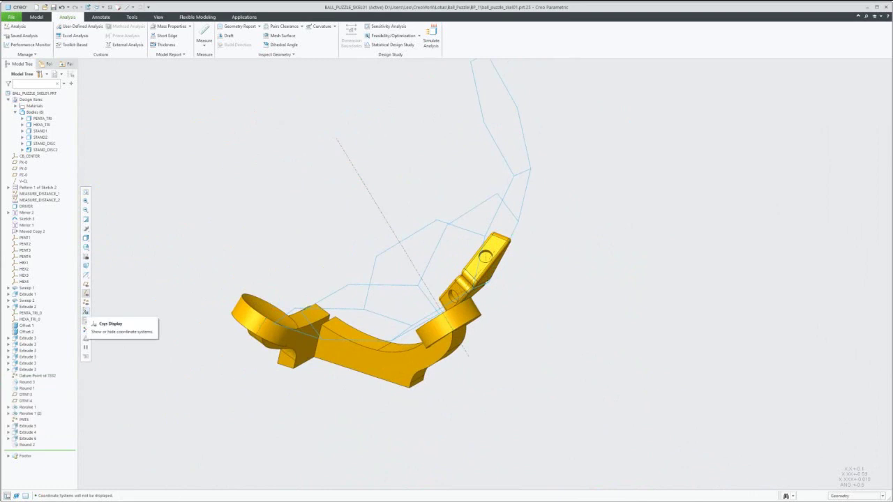
{"action": "middle_click_drag", "start_coordinate": [480, 273], "coordinate": [497, 273]}
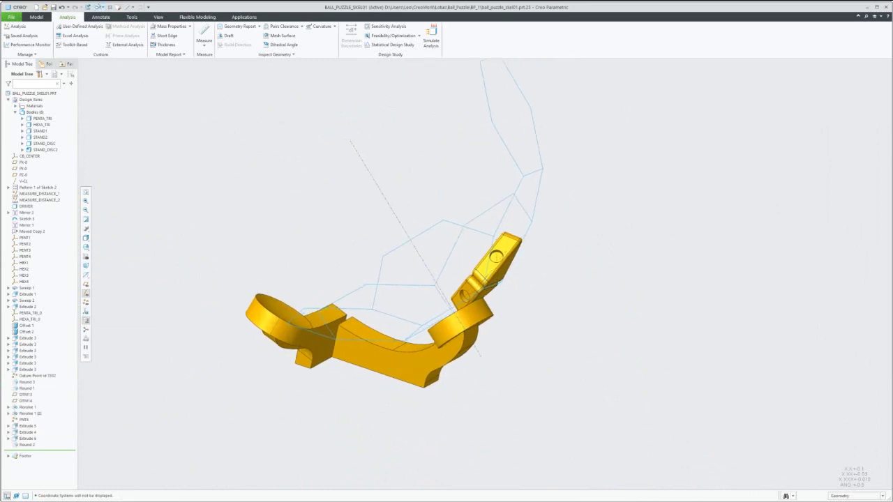
- Switch to the BALL_PUZZLE.ASM window and open the BP_PENTA.ASM subassembly on its own
{"action": "left_click", "coordinate": [99, 8]}
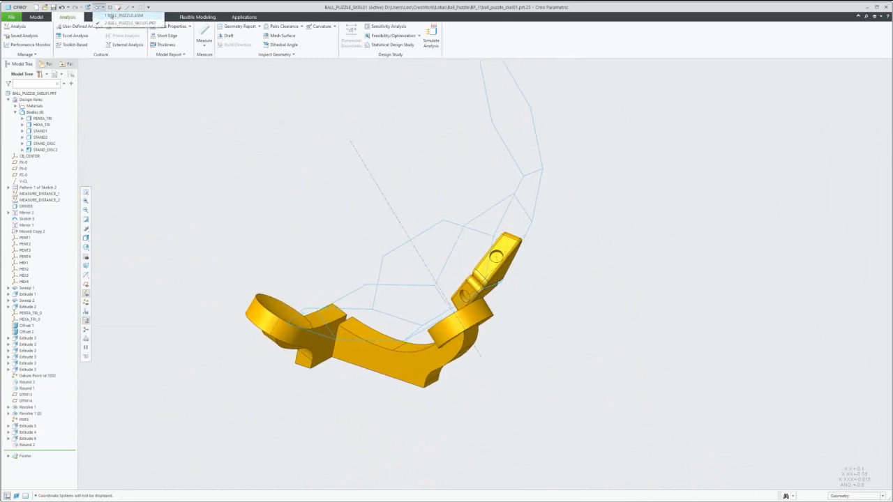
{"action": "left_click", "coordinate": [112, 15]}
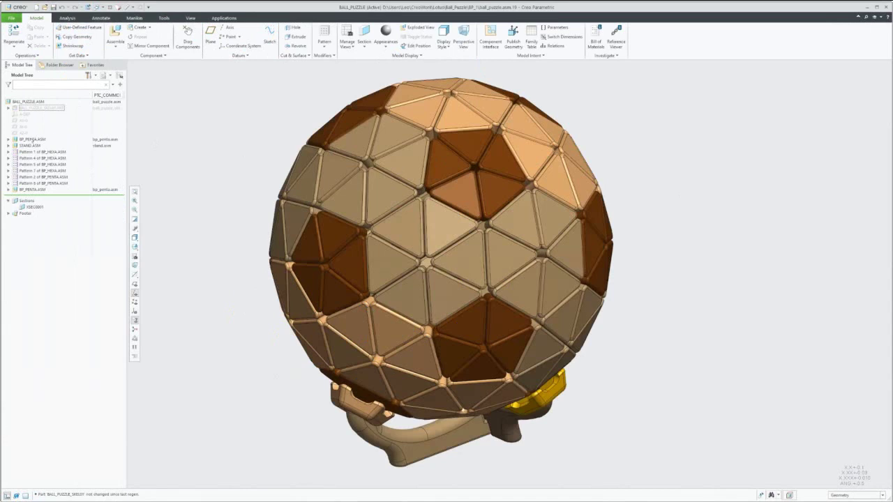
{"action": "left_click", "coordinate": [33, 139]}
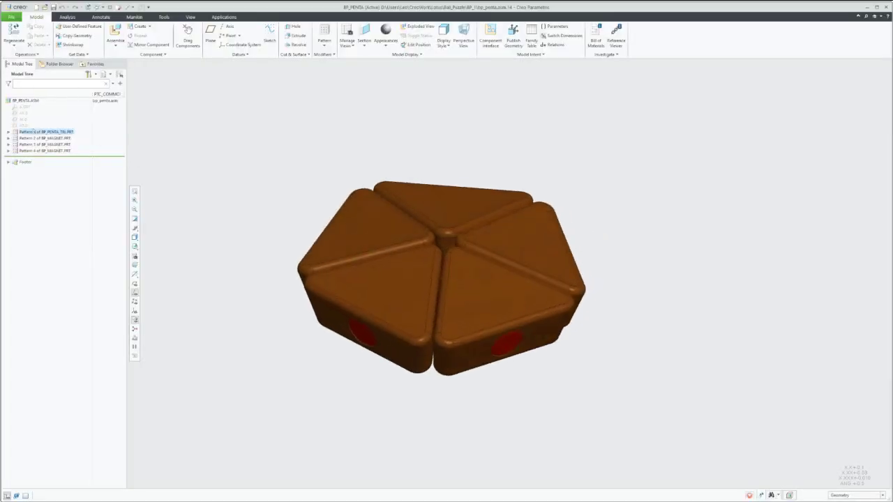
- Highlight Pattern 1 of BP_PENTA_TRI.PRT, expand it to check its members, and collapse and deselect it
{"action": "left_click", "coordinate": [33, 131]}
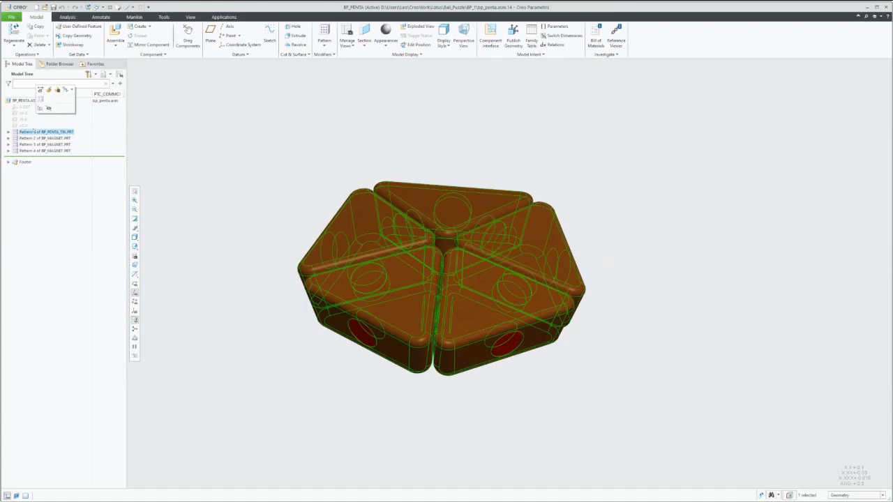
{"action": "left_click", "coordinate": [8, 132]}
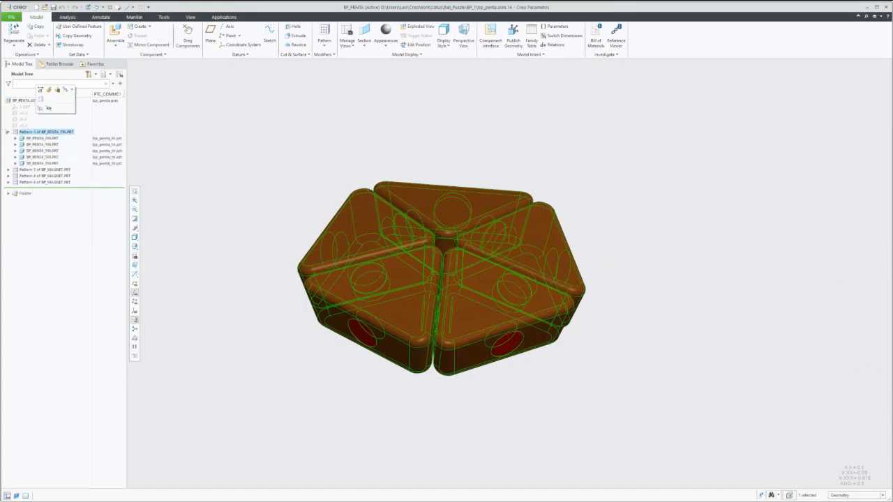
{"action": "left_click", "coordinate": [7, 132]}
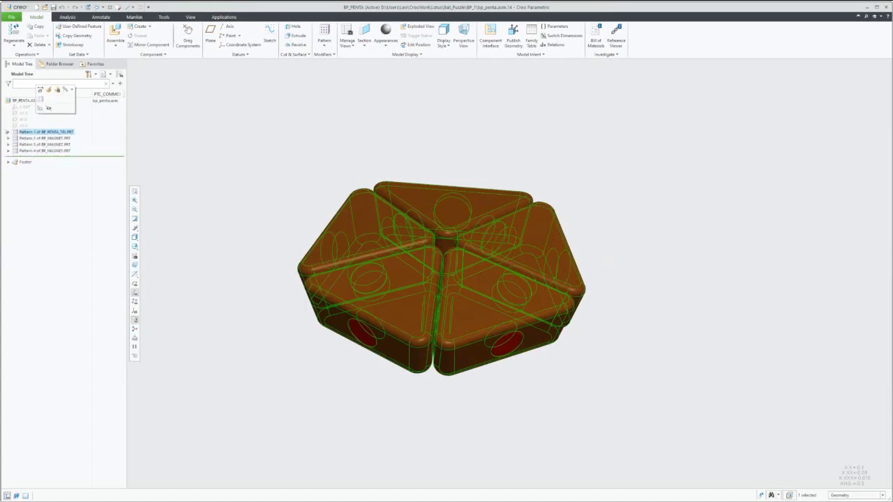
{"action": "left_click", "coordinate": [202, 142]}
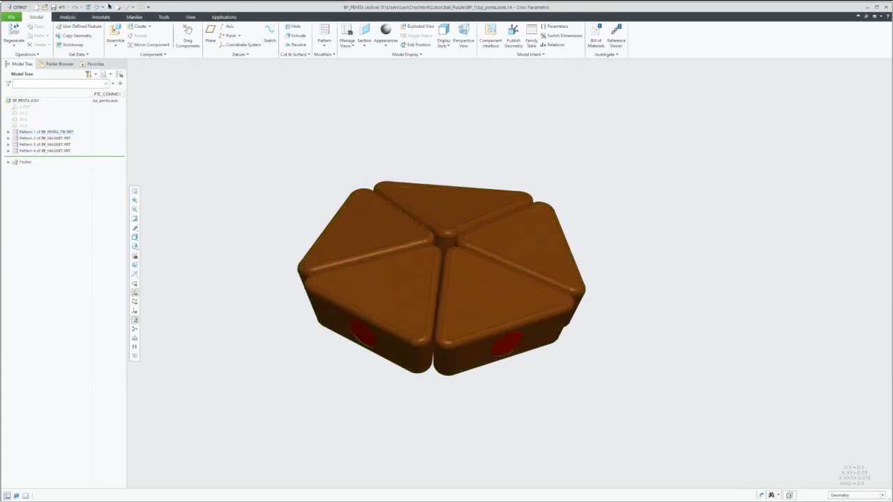
- Close the BP_PENTA subassembly and return to the BALL_PUZZLE.ASM window
{"action": "left_click", "coordinate": [108, 5]}
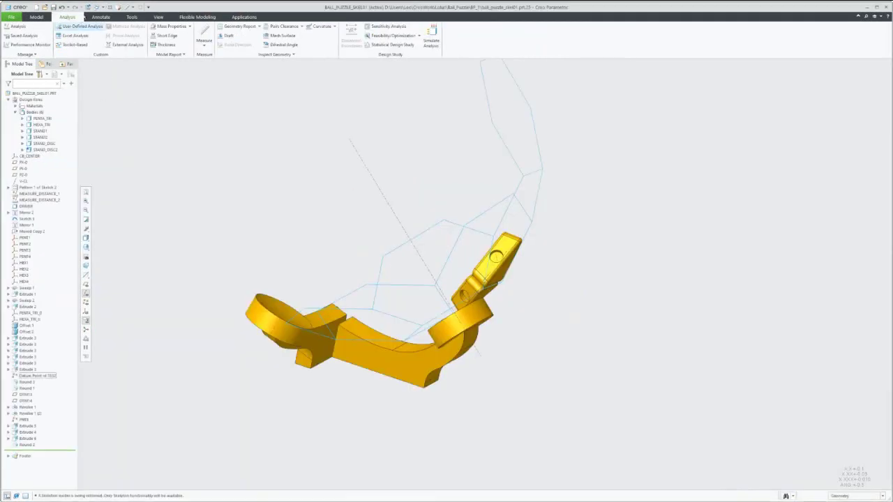
{"action": "left_click", "coordinate": [100, 6]}
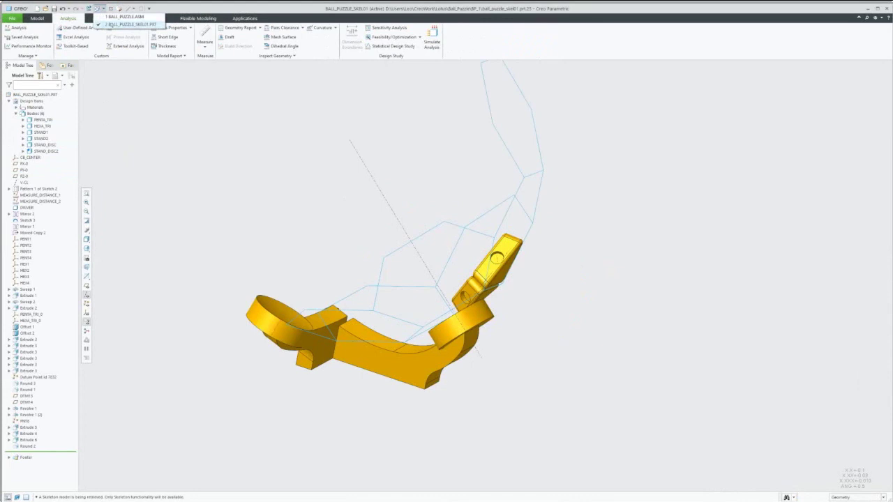
{"action": "left_click", "coordinate": [117, 16]}
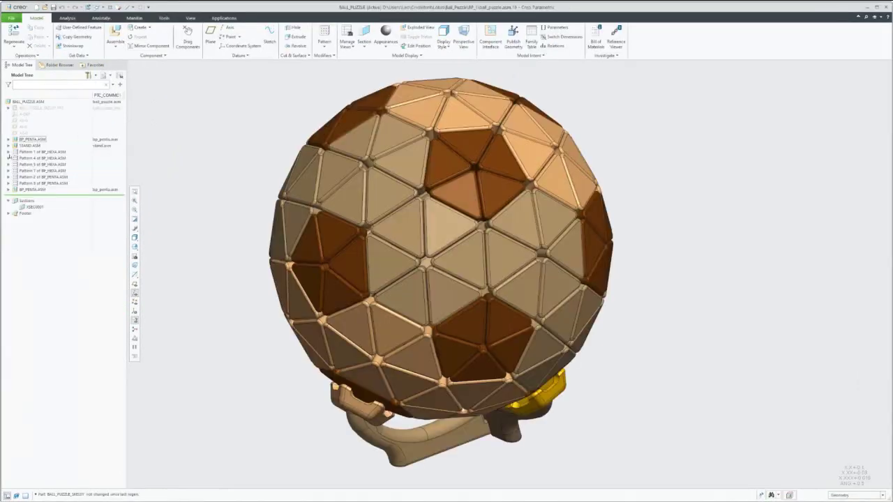
- Expand Pattern 1 of BP_HEXA.ASM, open its first BP_HEXA.ASM member on its own, and examine the hexagonal piece
{"action": "left_click", "coordinate": [9, 151]}
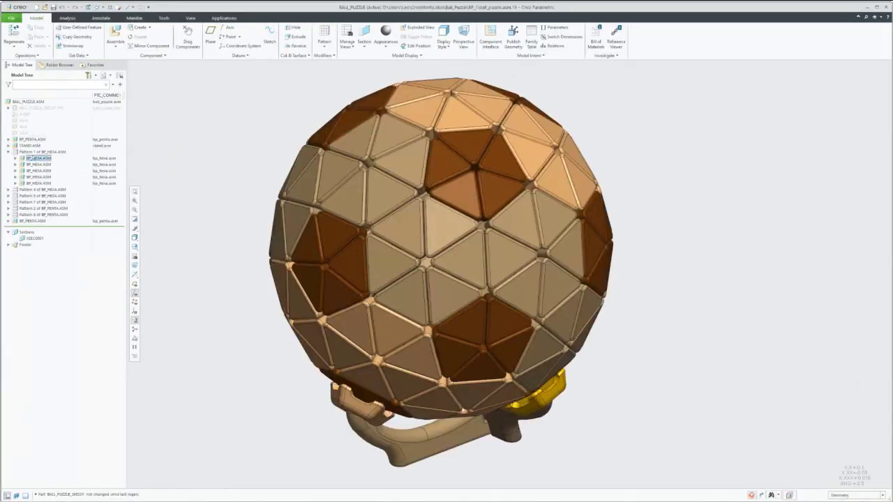
{"action": "left_click", "coordinate": [38, 158]}
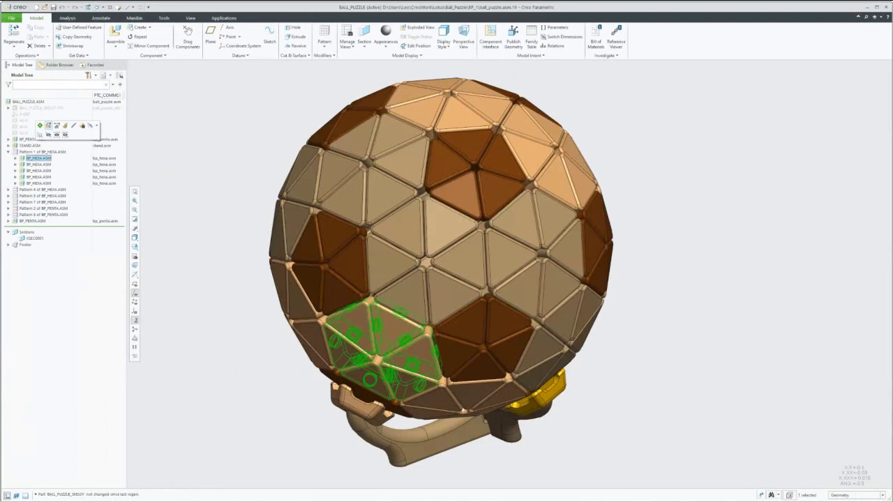
{"action": "left_click", "coordinate": [48, 126]}
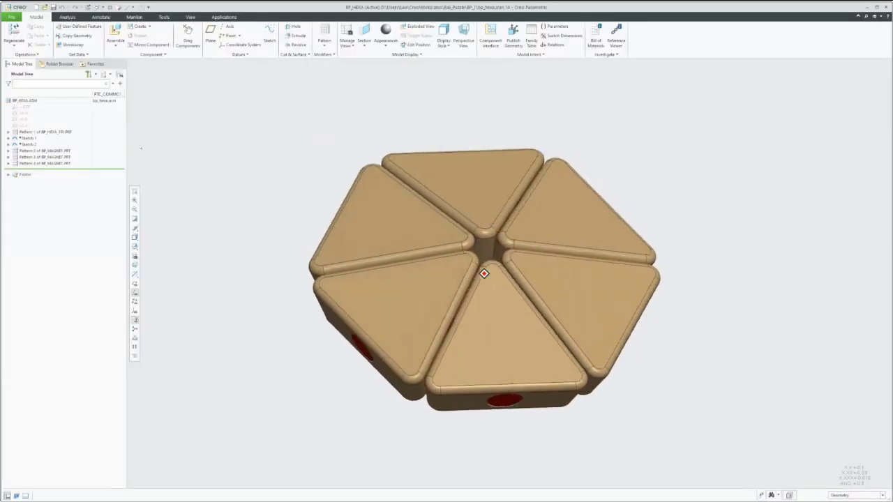
{"action": "middle_click_drag", "start_coordinate": [485, 273], "coordinate": [479, 273]}
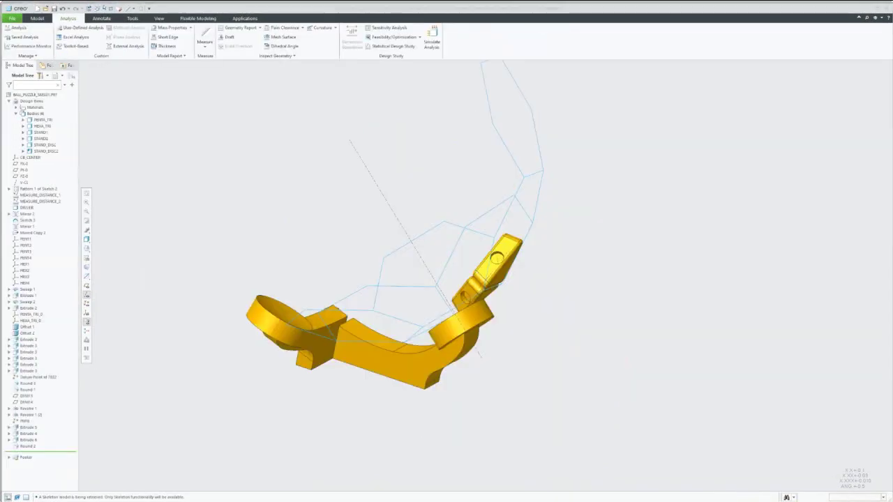
- Return to BALL_PUZZLE.ASM, highlight Pattern 1 of BP_HEXA.ASM to examine where its members sit on the ball, and deselect and collapse it
{"action": "left_click", "coordinate": [98, 8]}
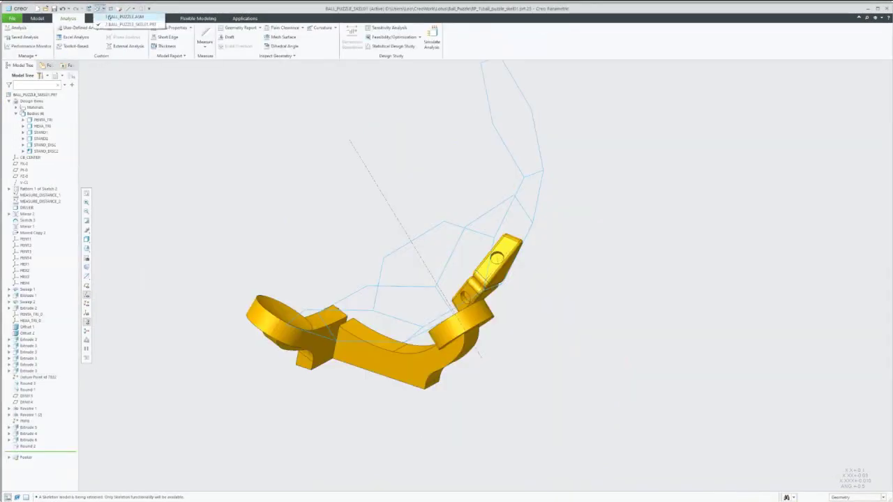
{"action": "left_click", "coordinate": [112, 16]}
{"action": "left_click", "coordinate": [36, 151]}
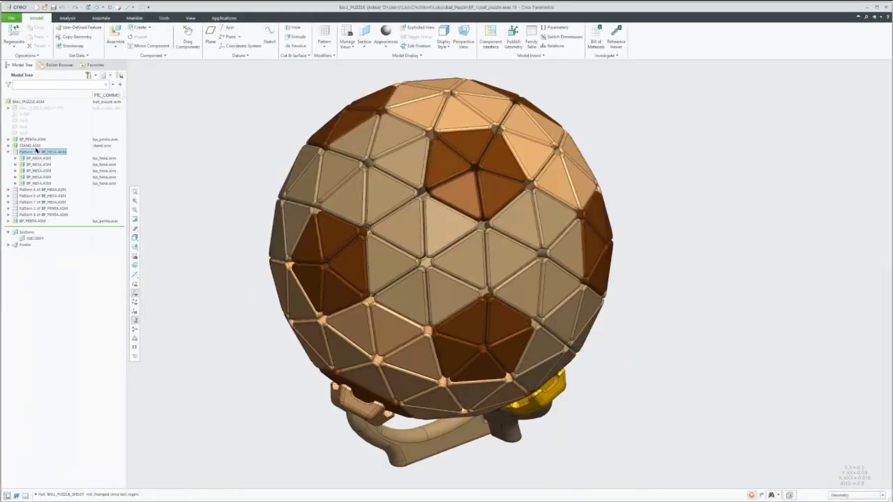
{"action": "middle_click_drag", "start_coordinate": [687, 262], "coordinate": [708, 258]}
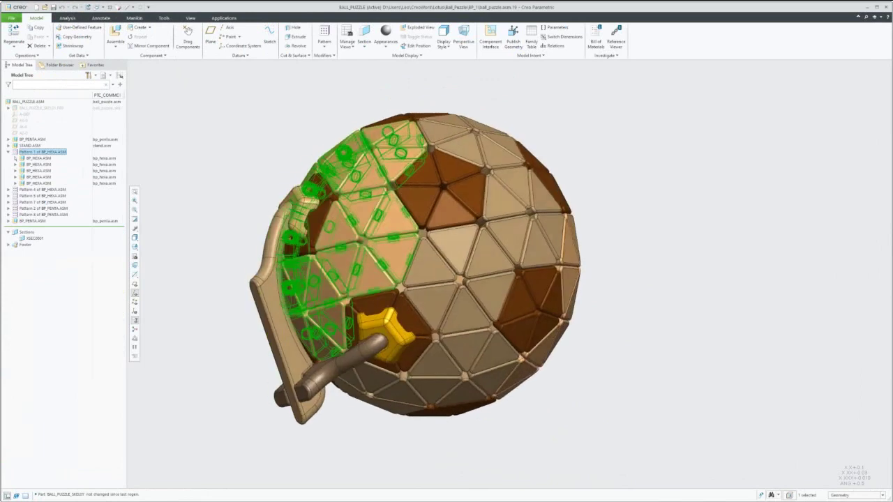
{"action": "left_click", "coordinate": [175, 182]}
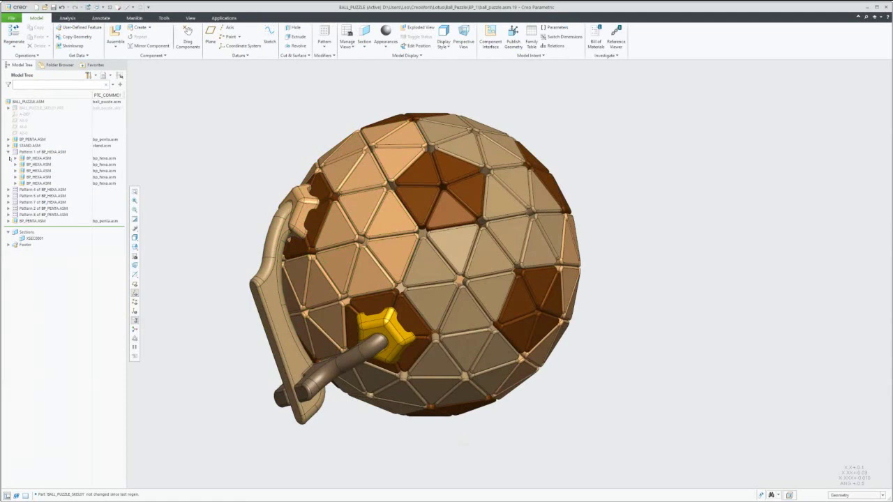
{"action": "left_click", "coordinate": [8, 152]}
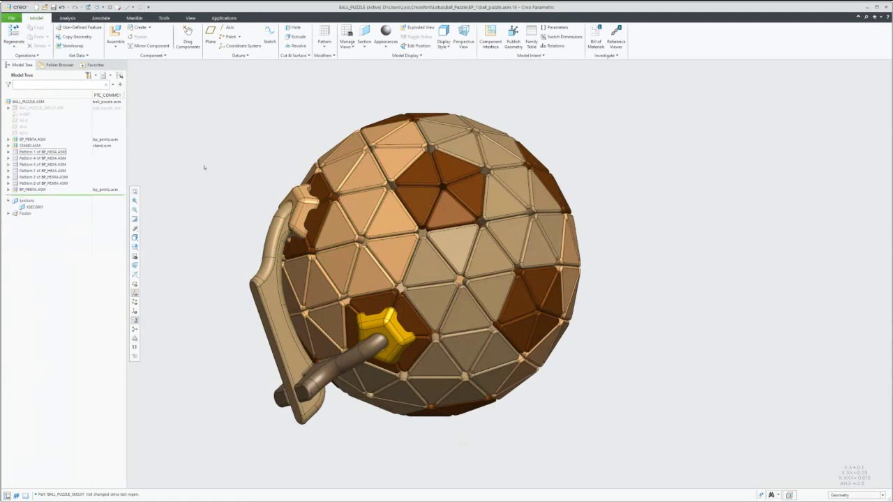